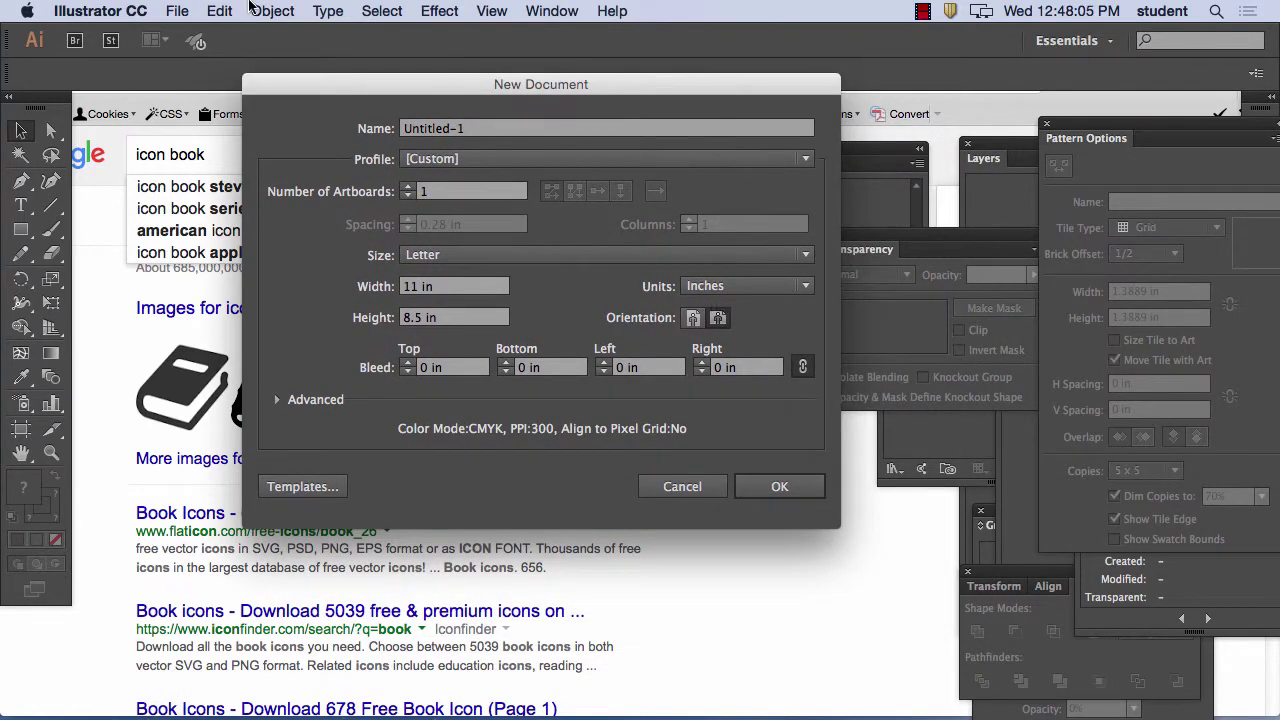
Step: Try the Devices profile with the iPad Mini size for the new document
left_click(518, 160)
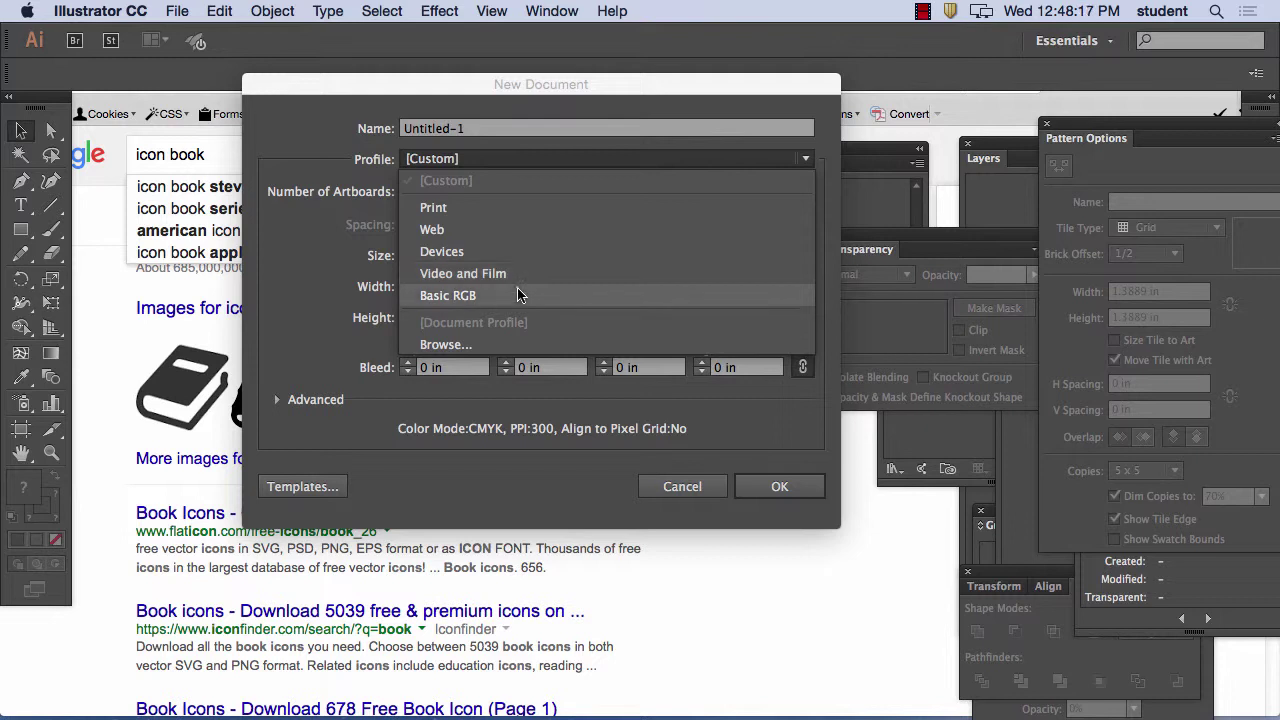
left_click(475, 251)
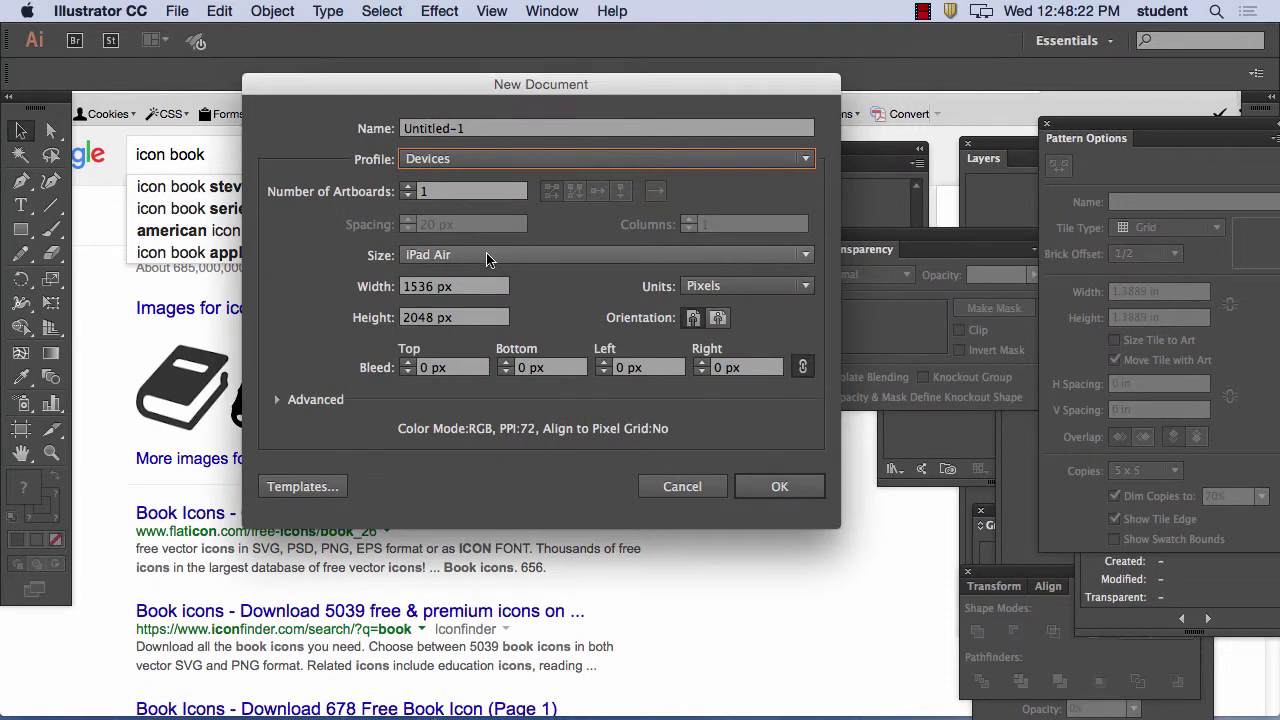
left_click(557, 259)
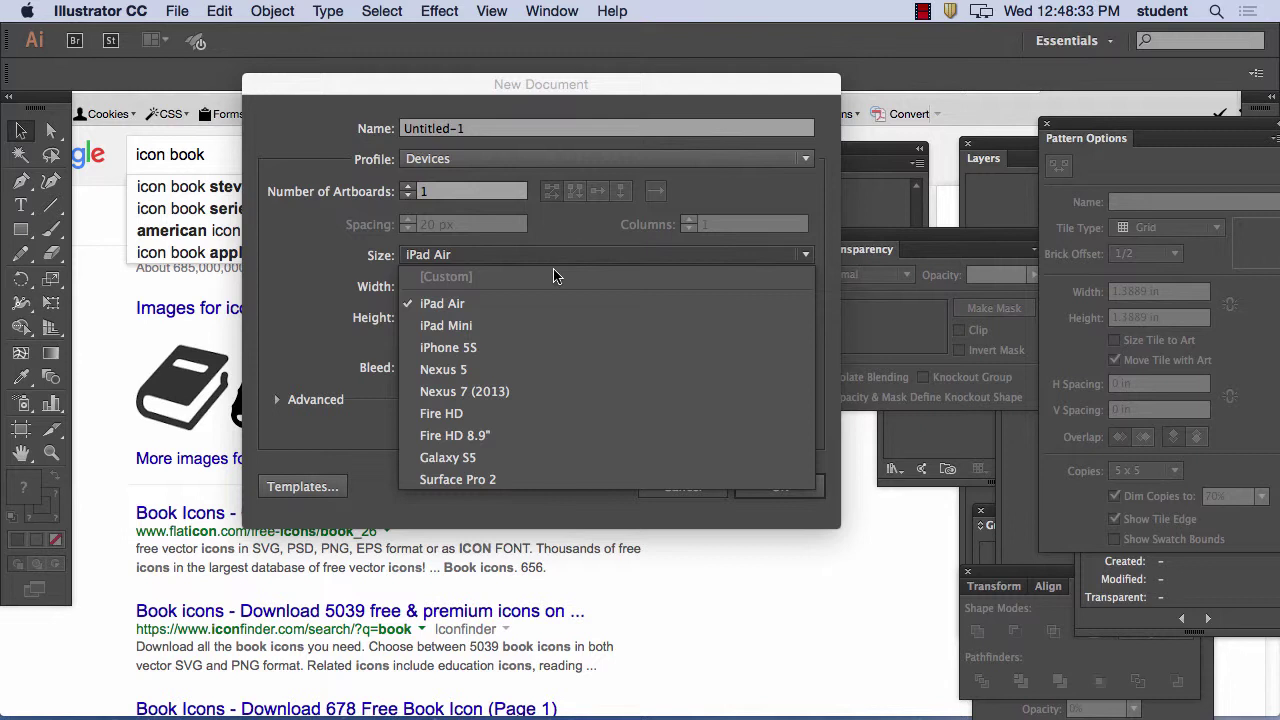
left_click(562, 325)
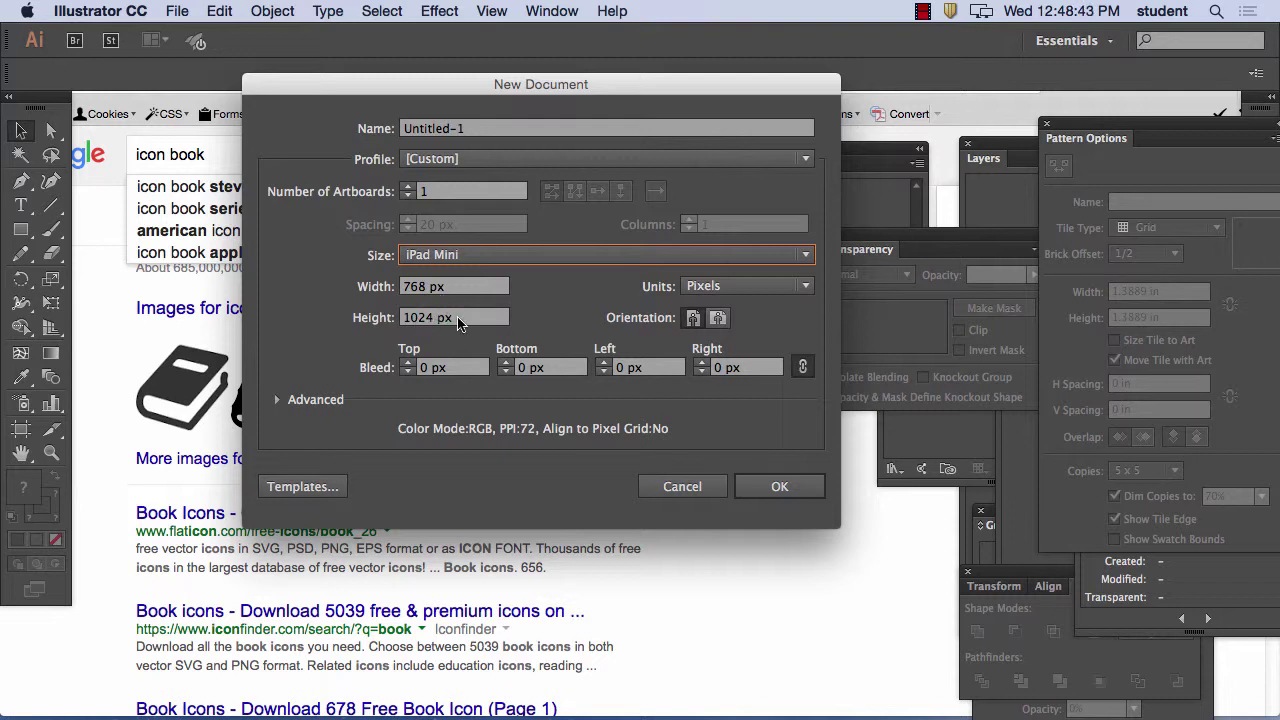
left_click(497, 258)
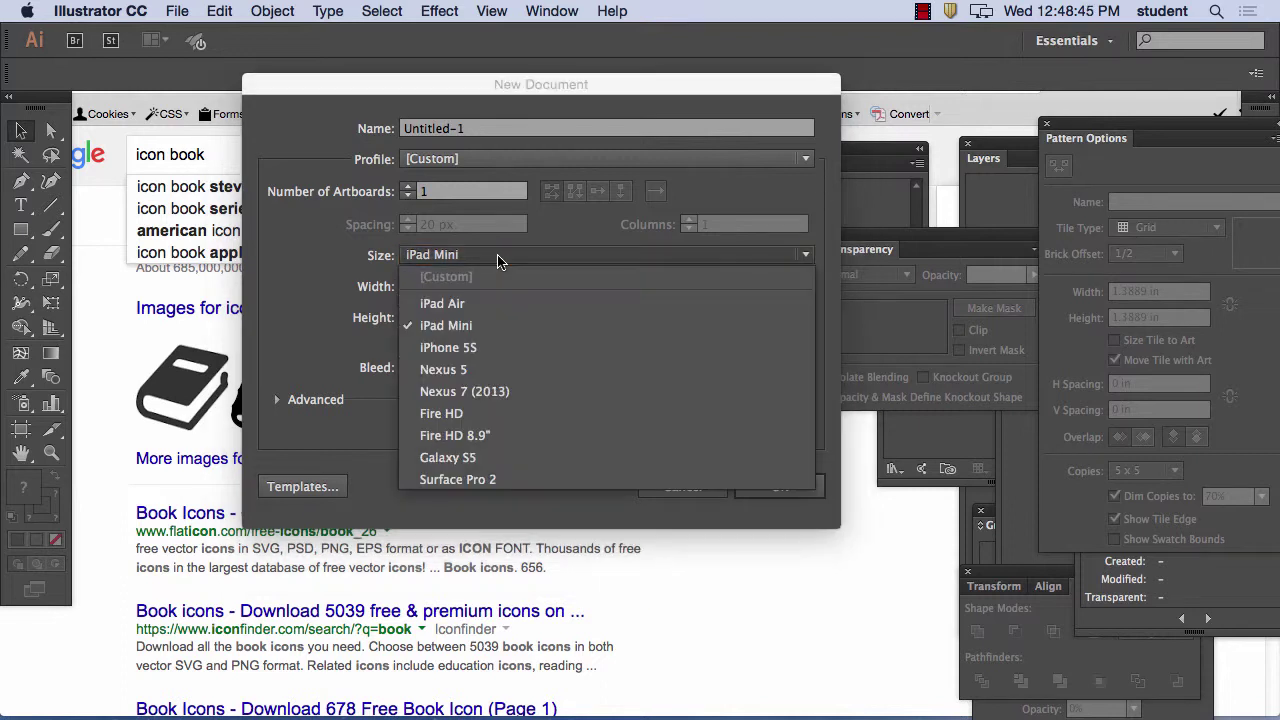
left_click(301, 250)
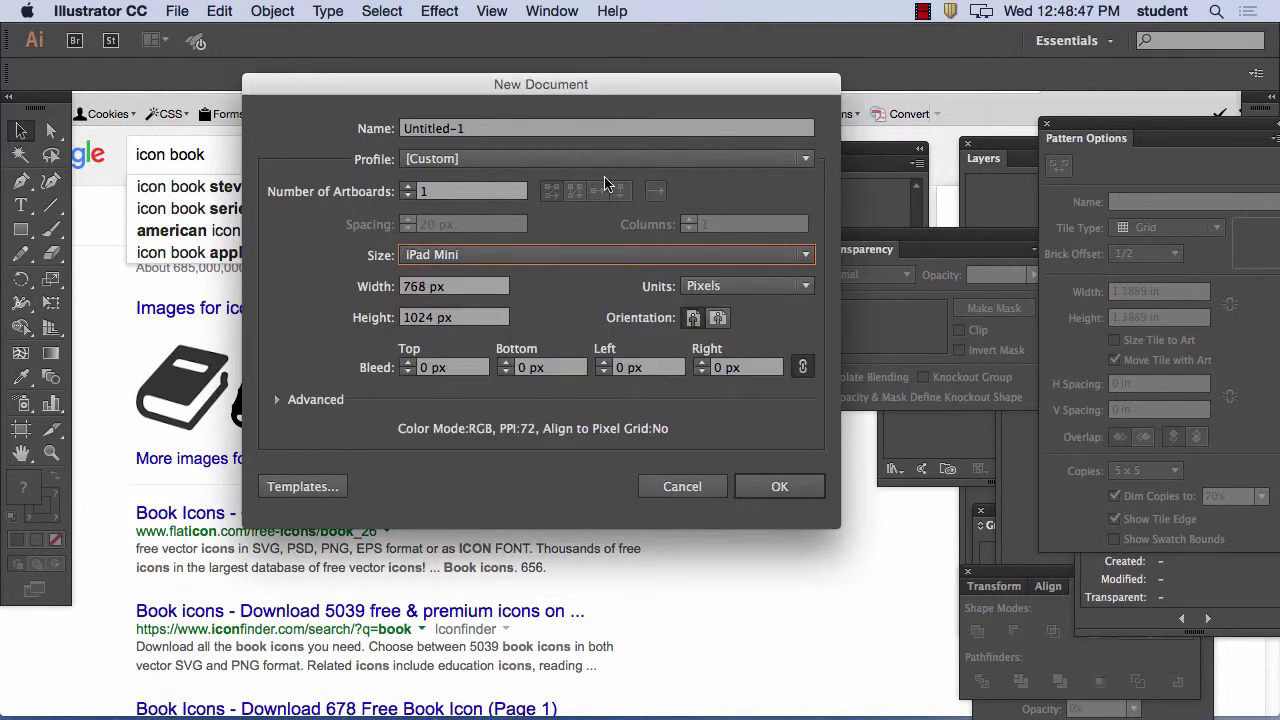
Step: Create the new document with the Basic RGB profile, 960 x 560 size and RGB color mode
left_click(573, 161)
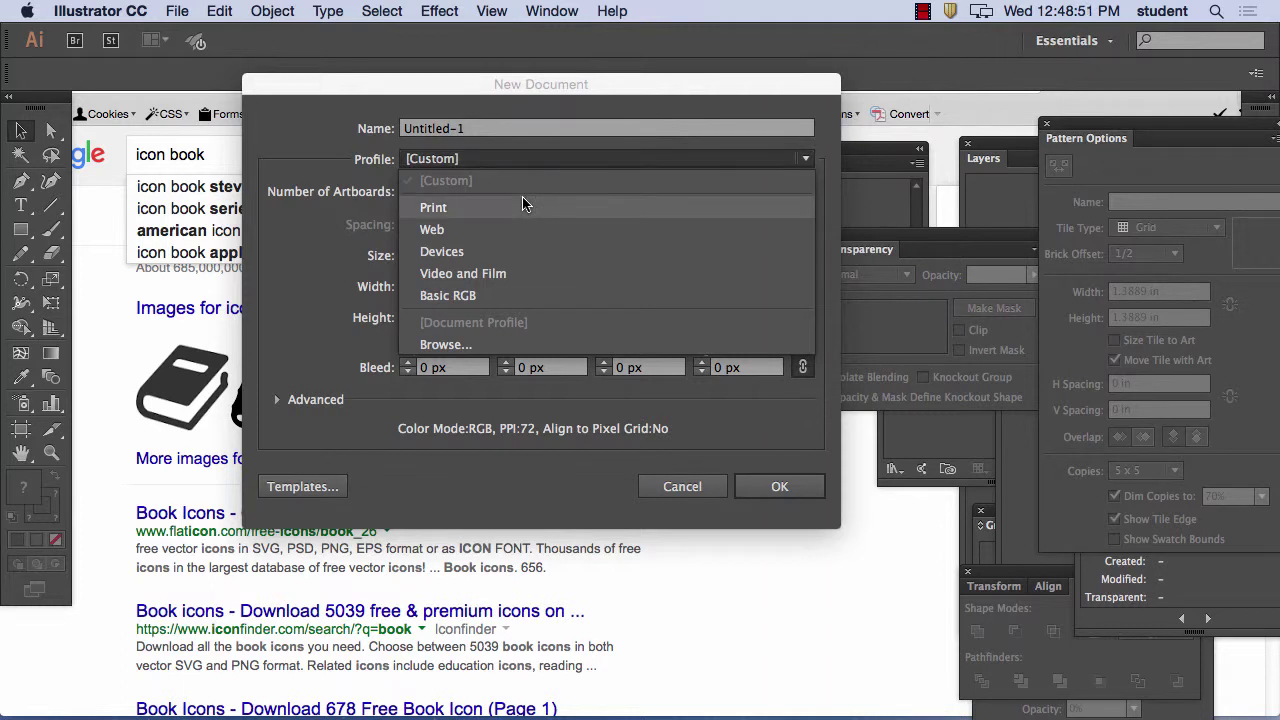
left_click(511, 295)
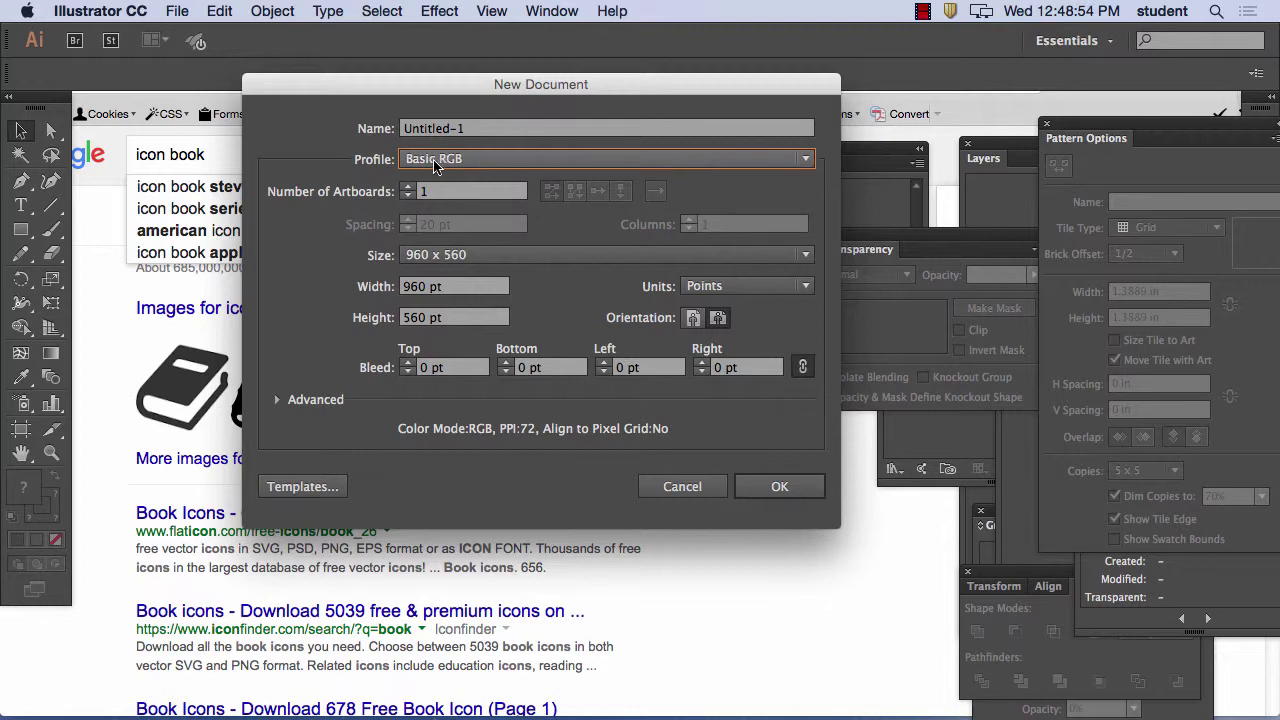
left_click(510, 256)
left_click(510, 256)
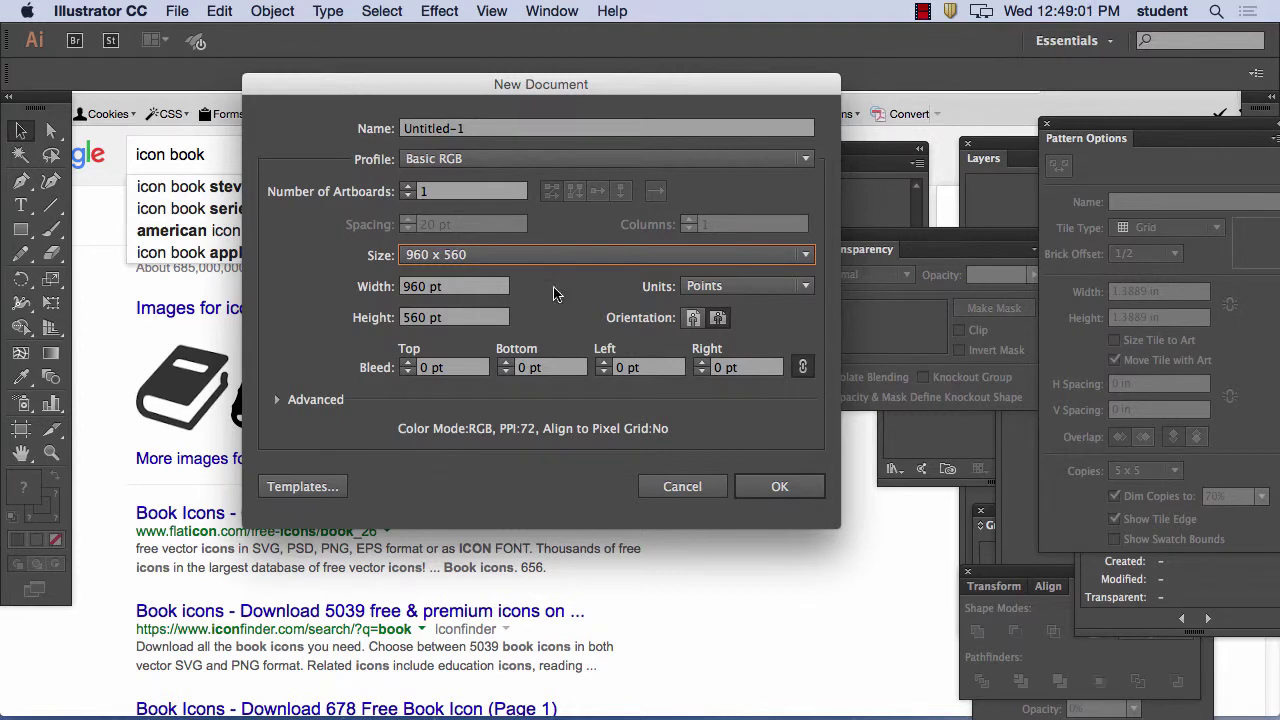
left_click(281, 400)
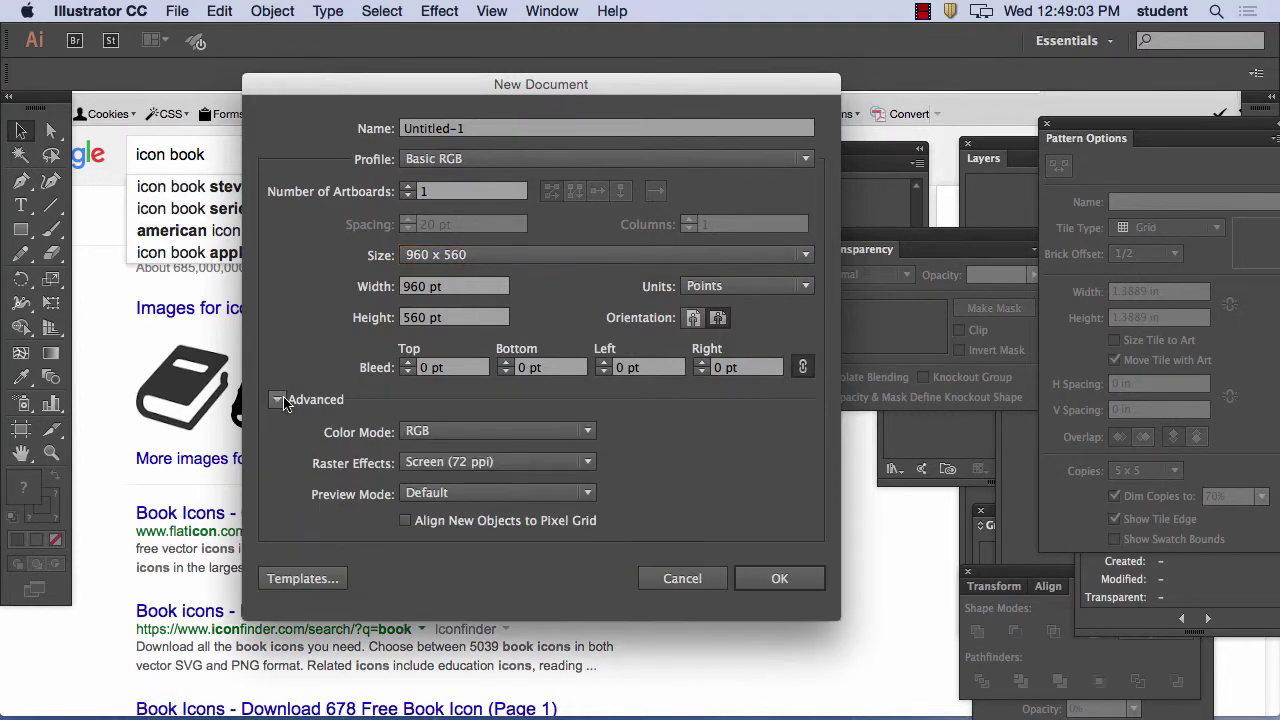
left_click(416, 432)
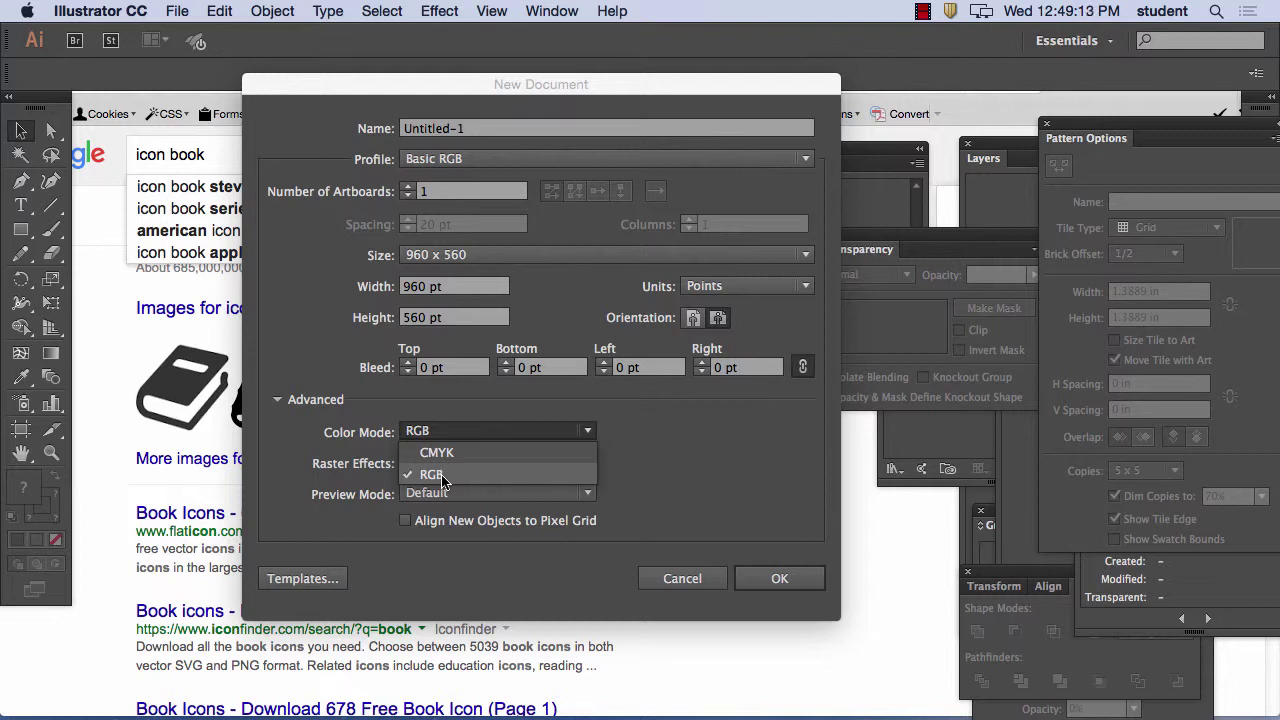
left_click(443, 476)
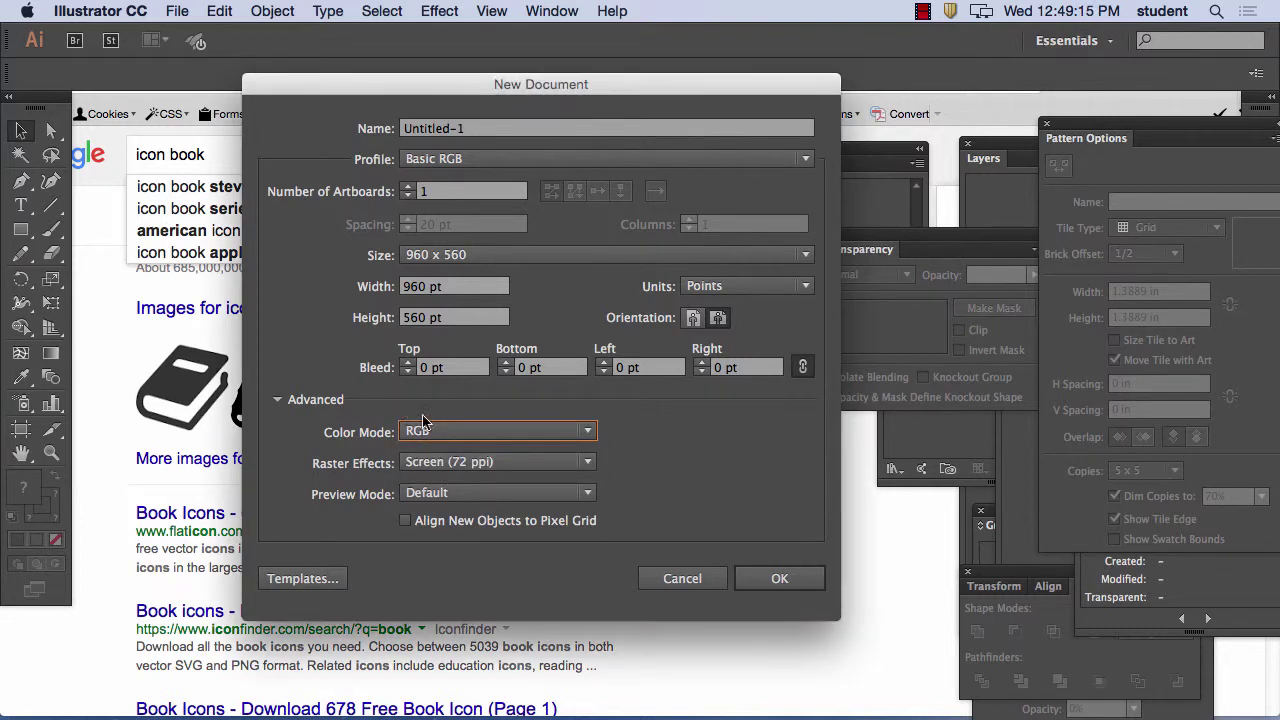
left_click(786, 579)
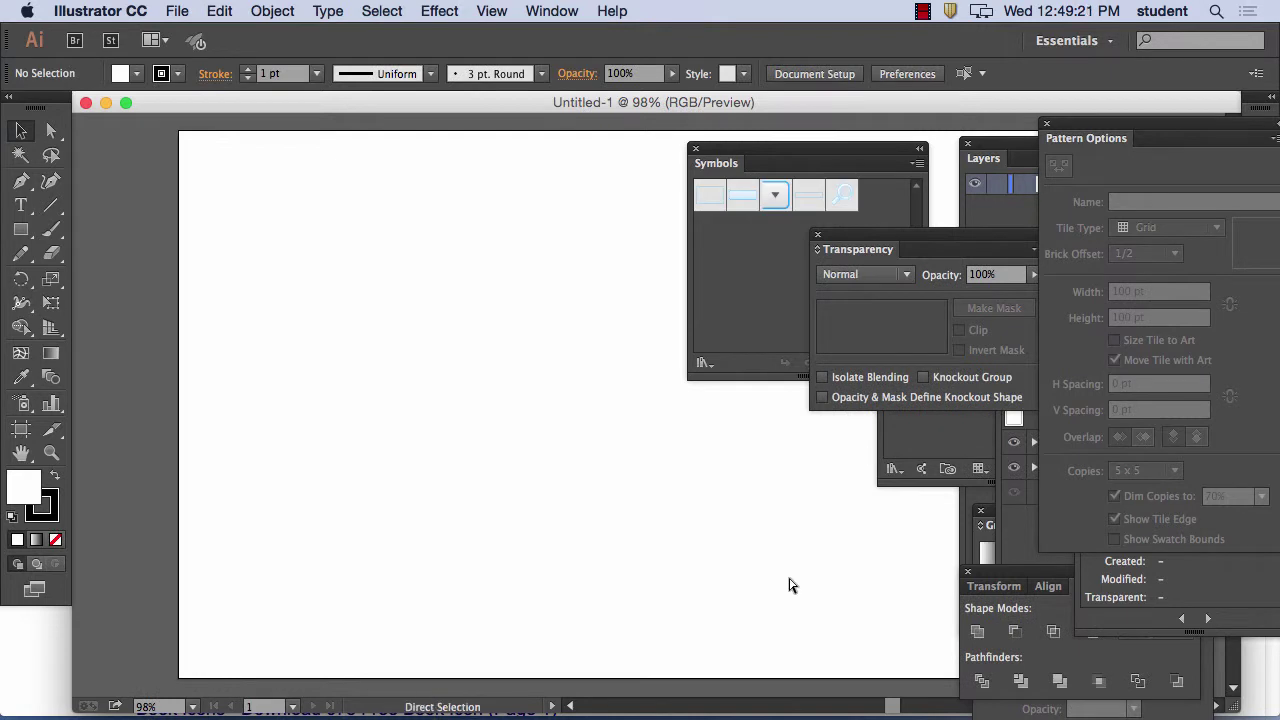
Step: Clear the Symbols panel off the artboard and draw a closed, curved four-point path at its center, from about Y 136 to 465 pt
left_click_drag(780, 537, 414, 366)
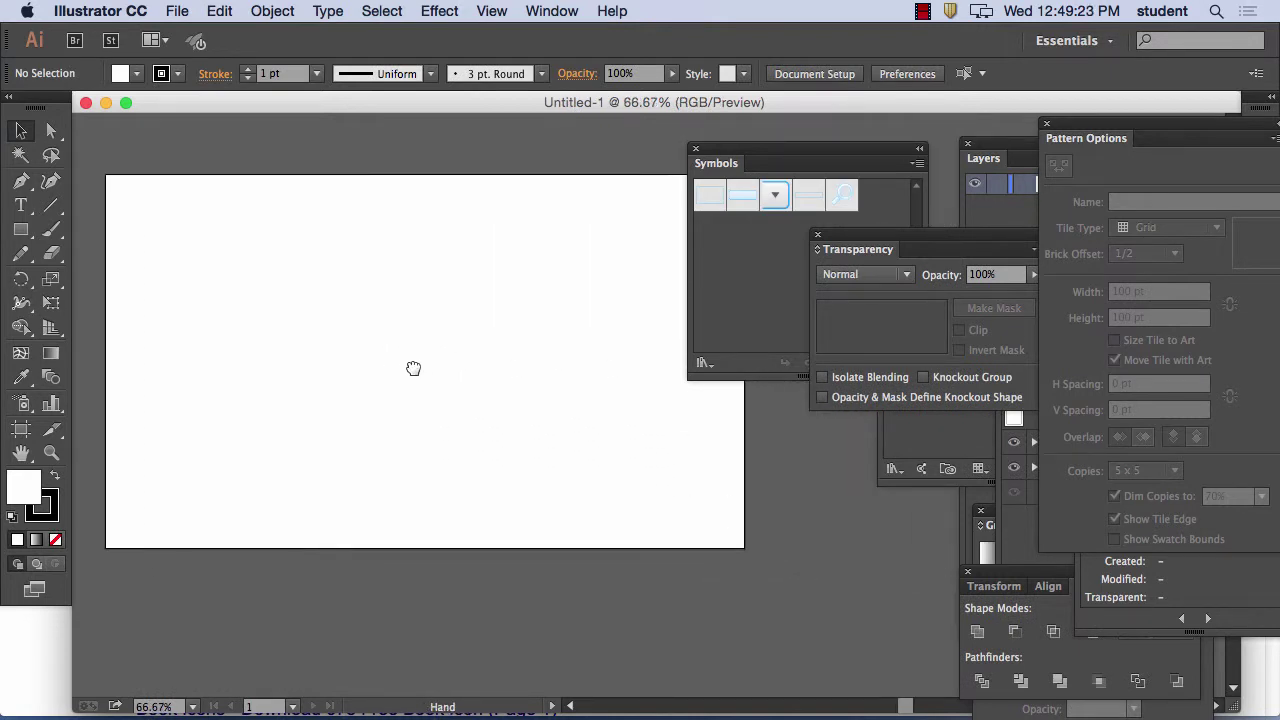
left_click_drag(771, 157, 890, 148)
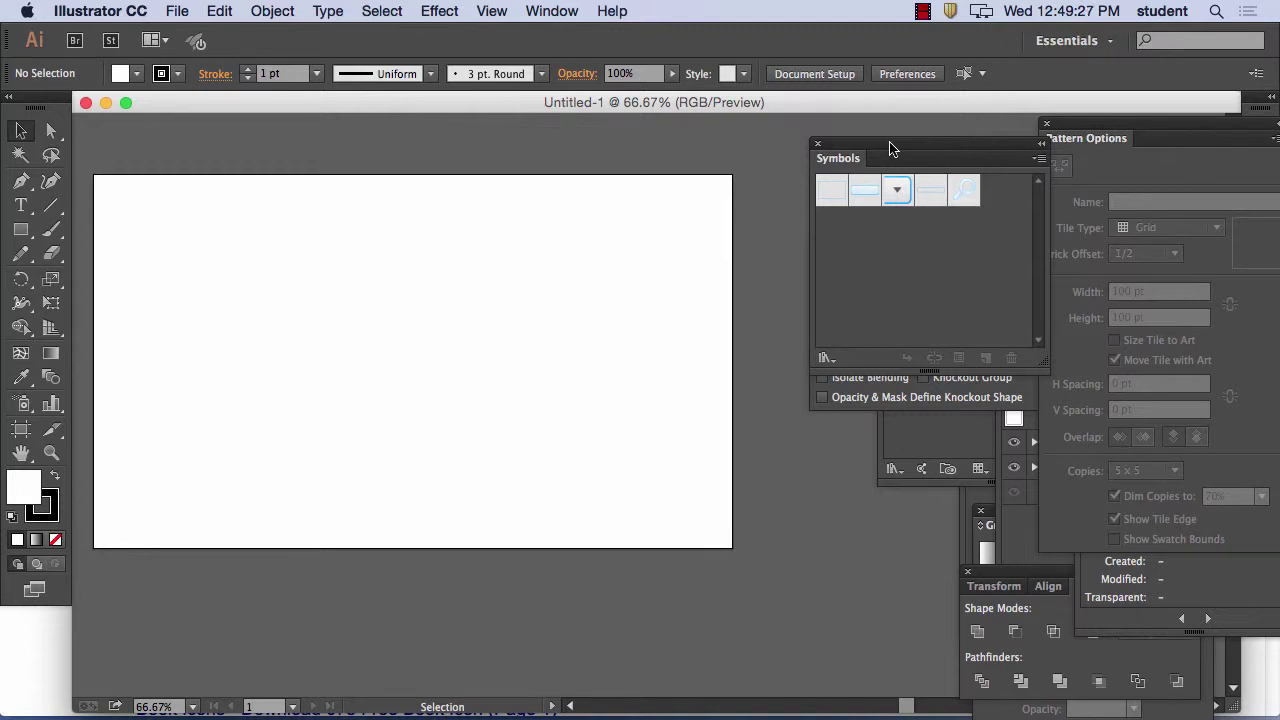
key("p")
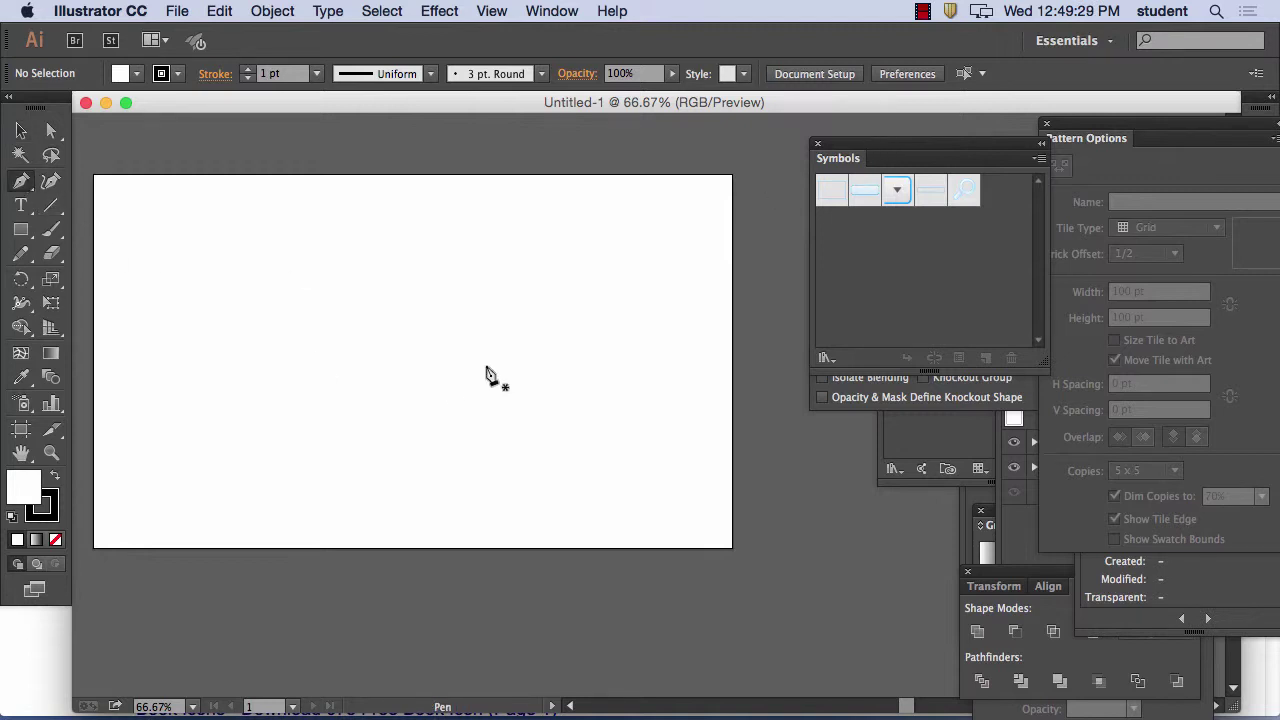
left_click(413, 362)
left_click_drag(413, 266, 349, 373)
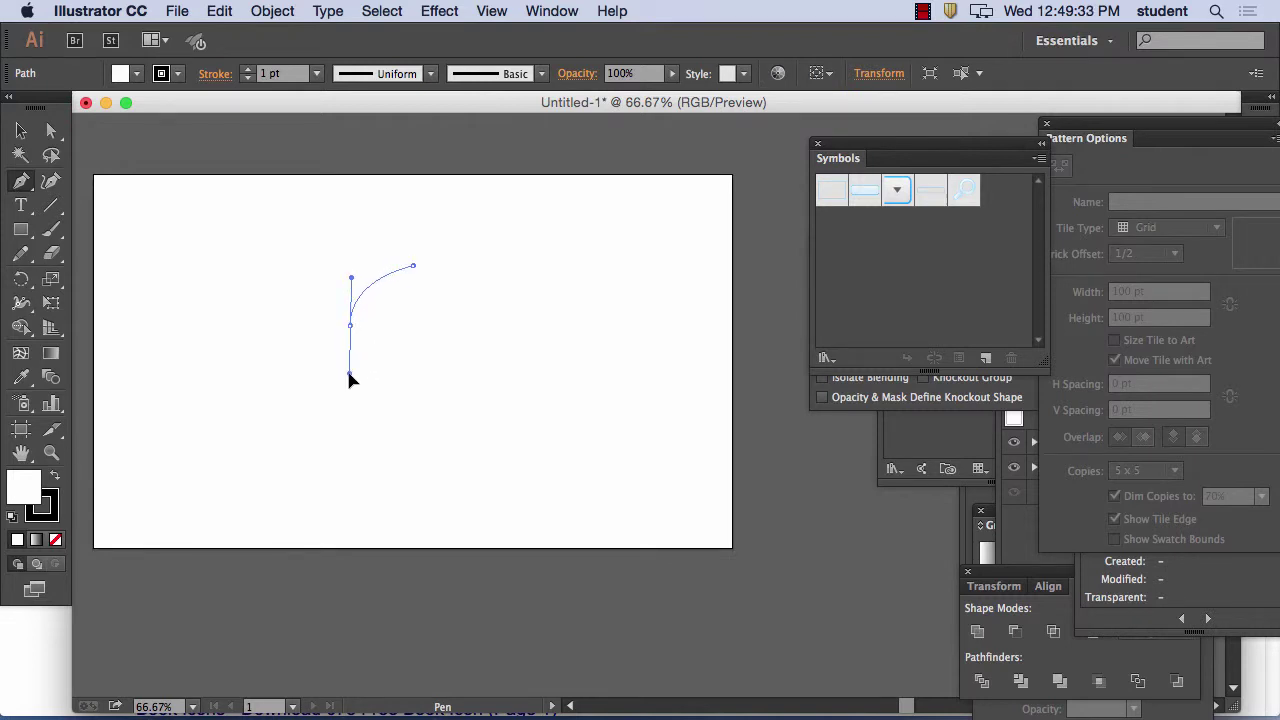
left_click_drag(413, 486, 455, 496)
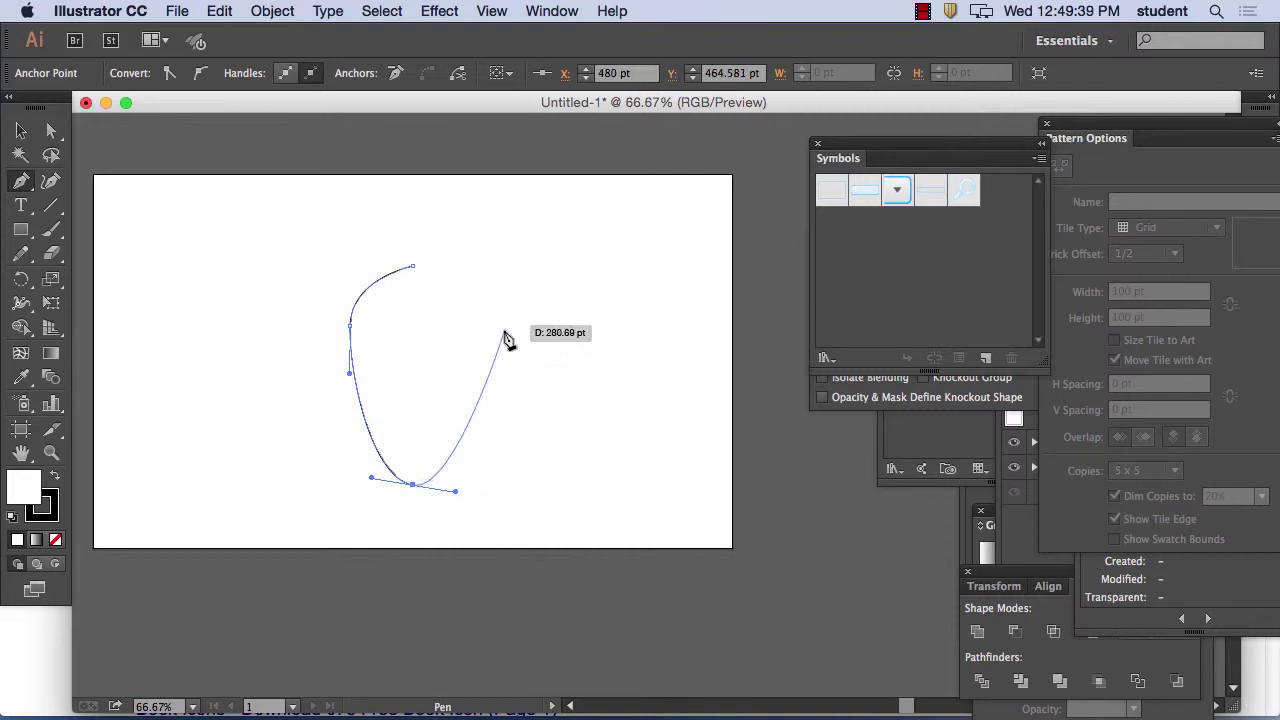
left_click_drag(497, 326, 370, 277)
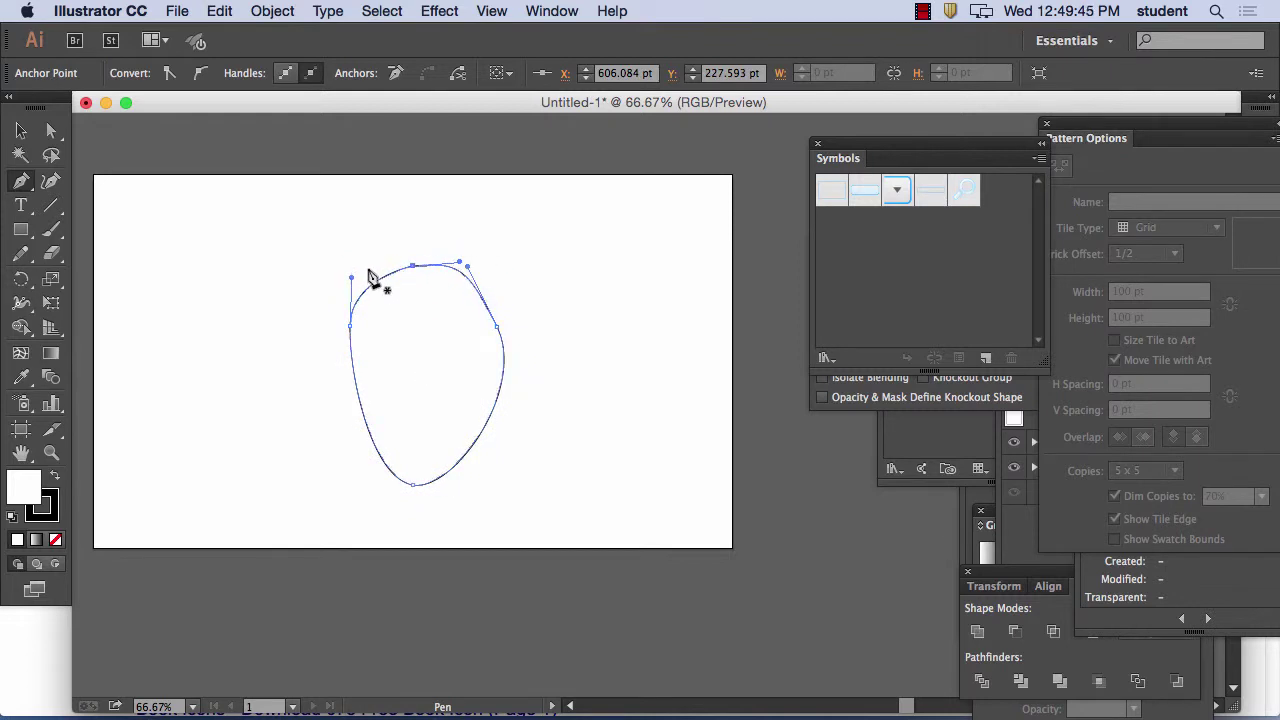
key("v")
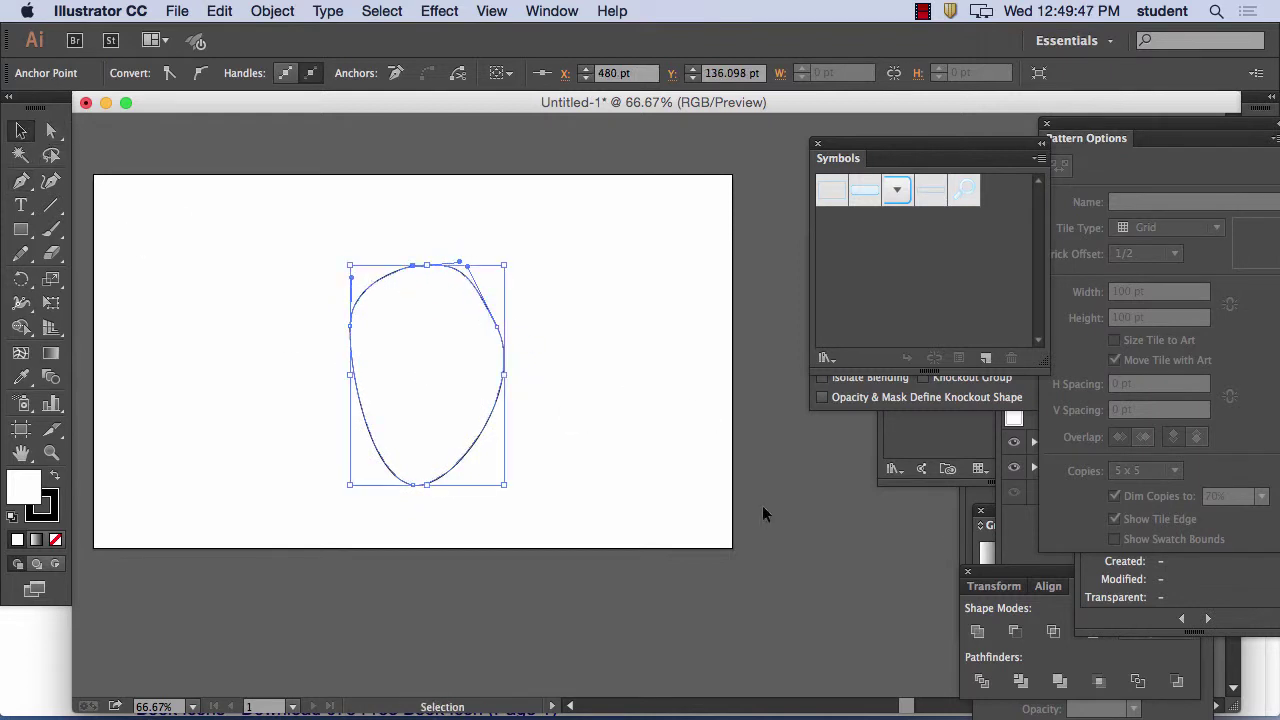
left_click(762, 505)
Step: Reshape the path's right side by moving its right anchor to about X 596, Y 209 pt and lengthening the bottom anchor's right-hand handle
left_click(497, 325)
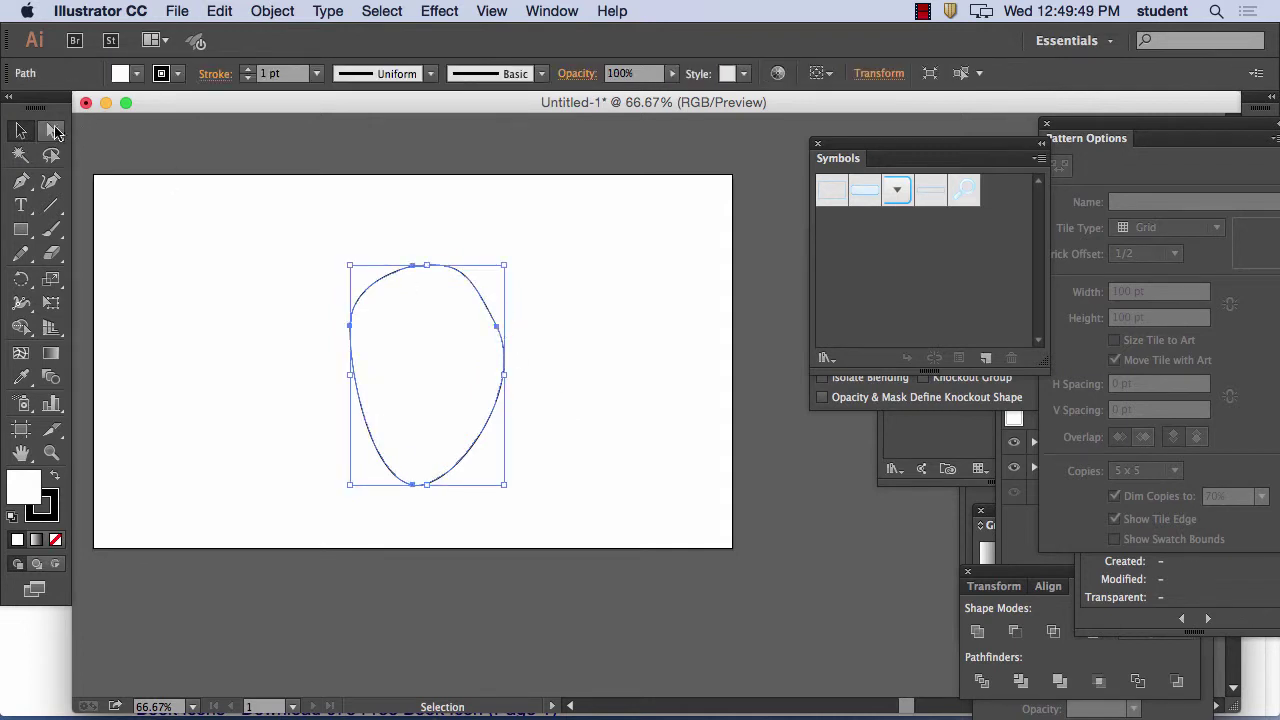
left_click(52, 130)
left_click(530, 318)
left_click(497, 326)
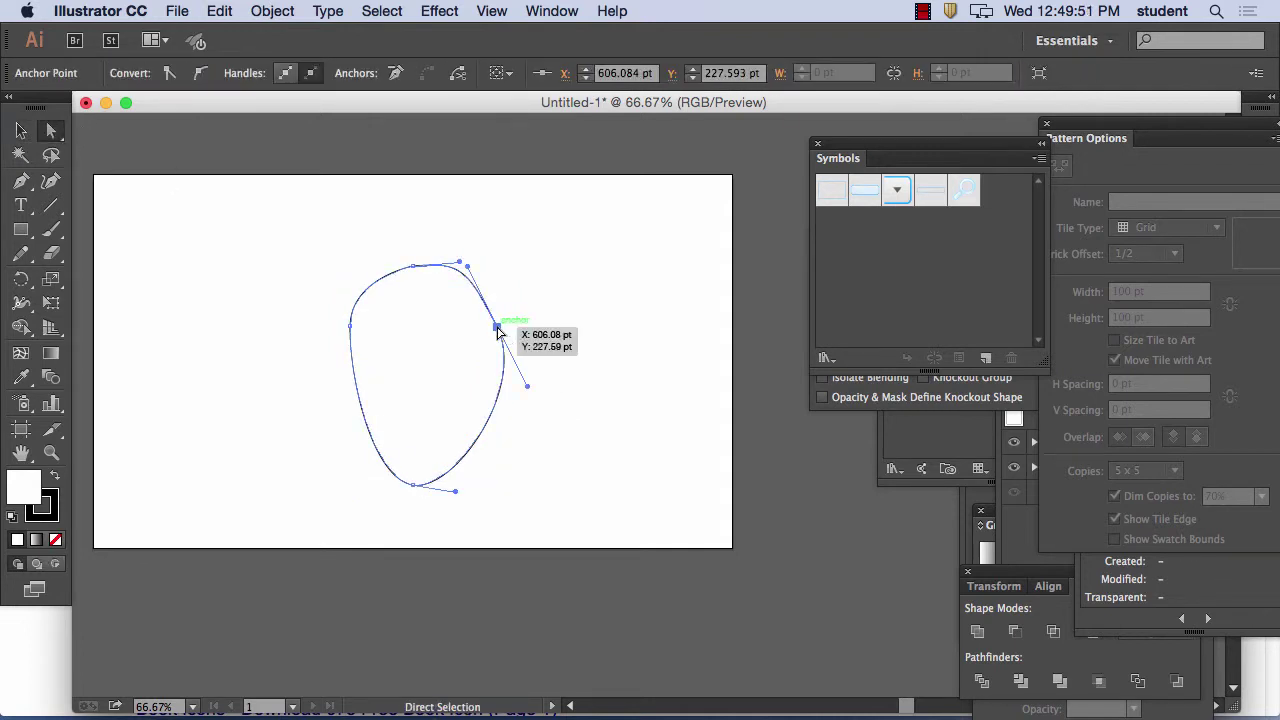
left_click_drag(497, 330, 491, 318)
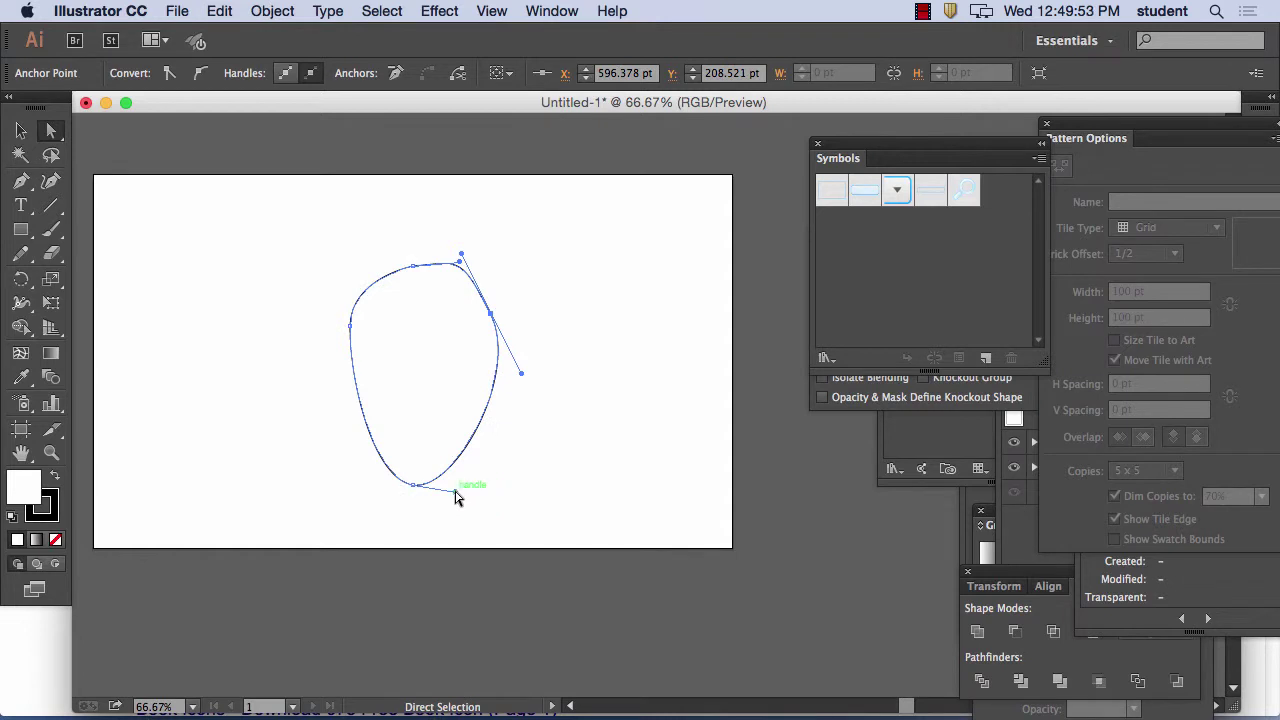
left_click_drag(455, 491, 537, 499)
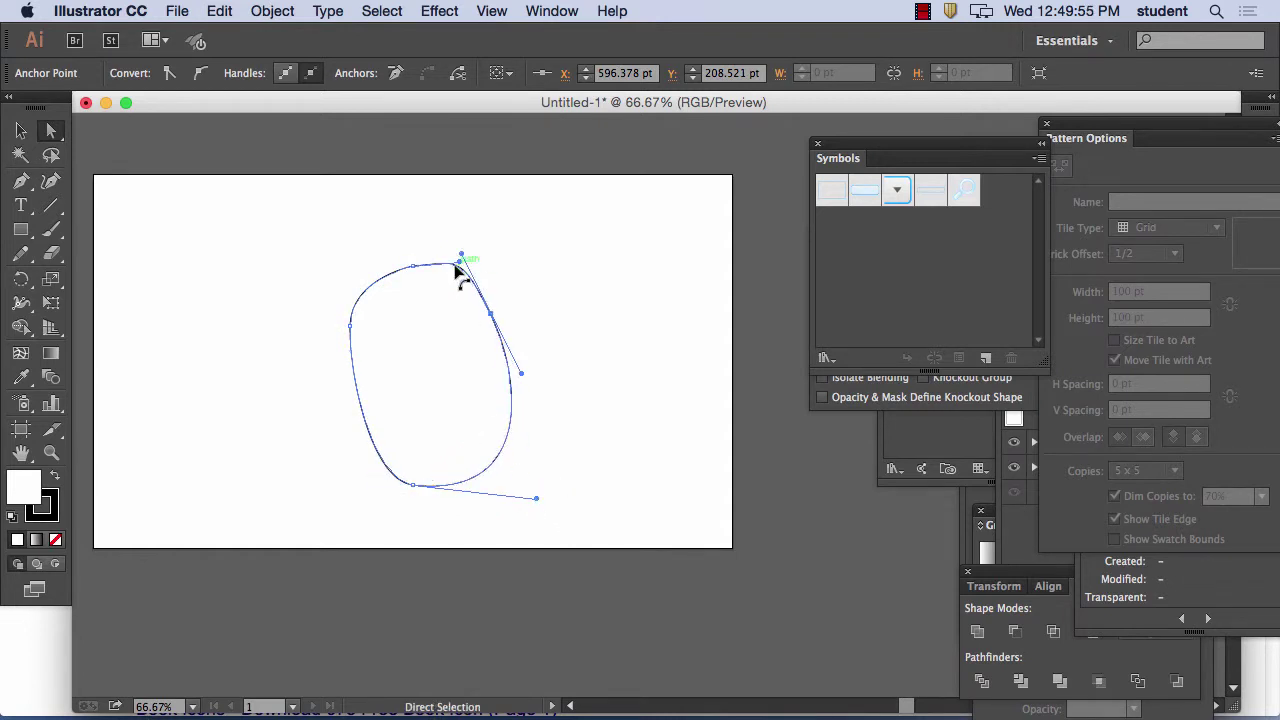
Step: Reposition the top, right and left anchors into a taller egg outline, with the top anchor at about X 459, Y 93 pt
left_click_drag(414, 266, 417, 237)
left_click_drag(494, 321, 501, 318)
left_click_drag(355, 333, 340, 310)
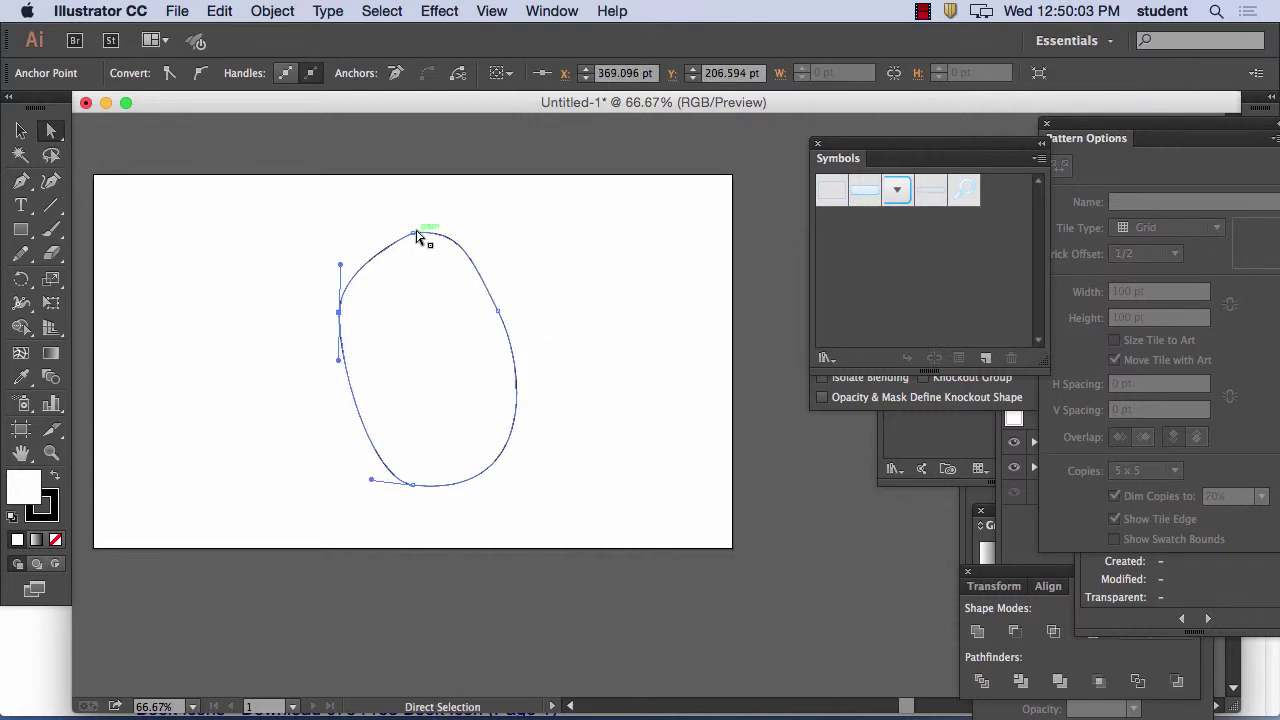
left_click_drag(417, 237, 406, 219)
mouse_move(345, 323)
left_mouse_down()
mouse_move(346, 341)
mouse_move(360, 342)
left_mouse_up()
left_click_drag(418, 222, 401, 244)
left_click_drag(498, 317, 491, 323)
left_click_drag(412, 243, 400, 257)
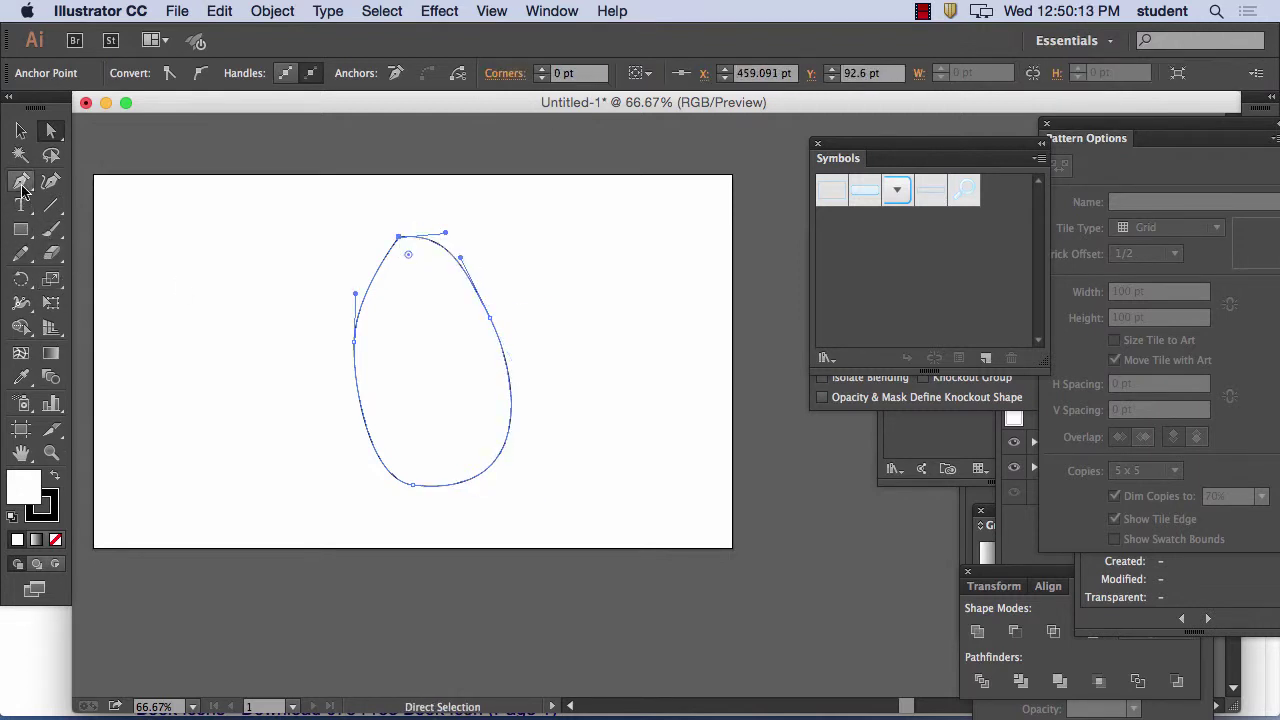
Step: Convert the egg outline's top corner anchor into a smooth, rounded point with the Anchor Point tool
left_click_drag(22, 188, 110, 251)
left_click_drag(399, 237, 363, 251)
key("v")
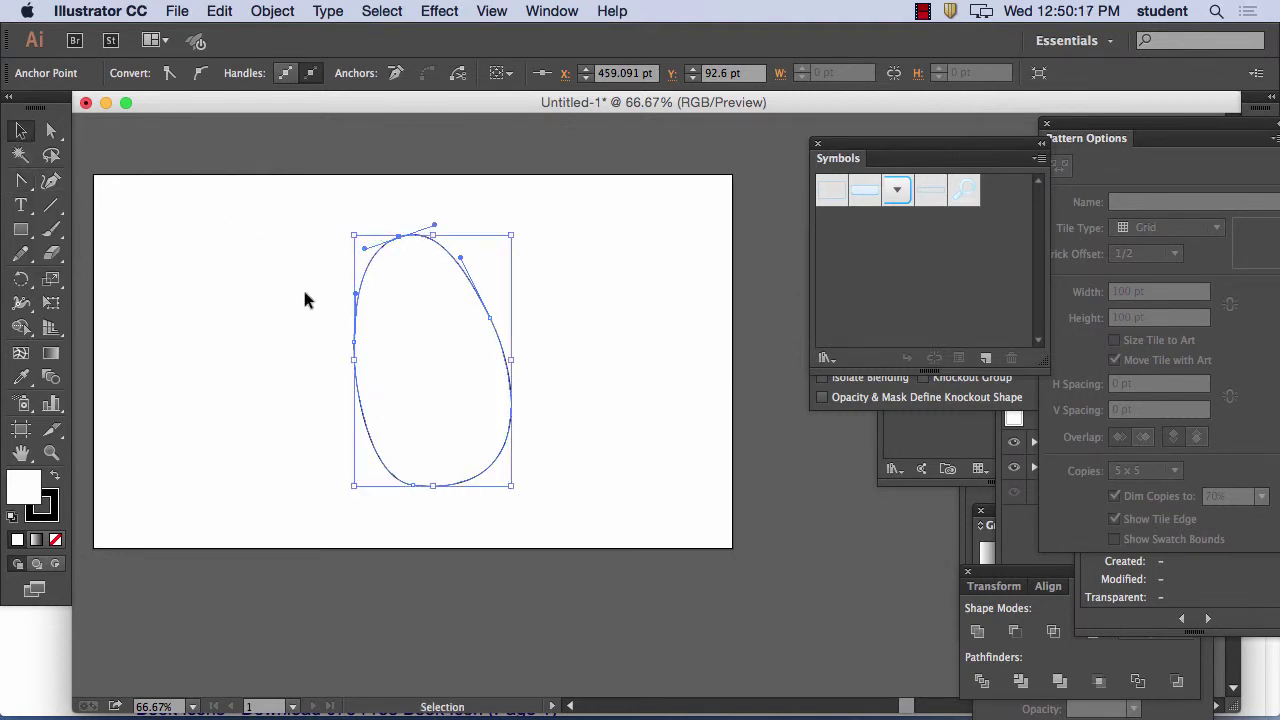
left_click(304, 292)
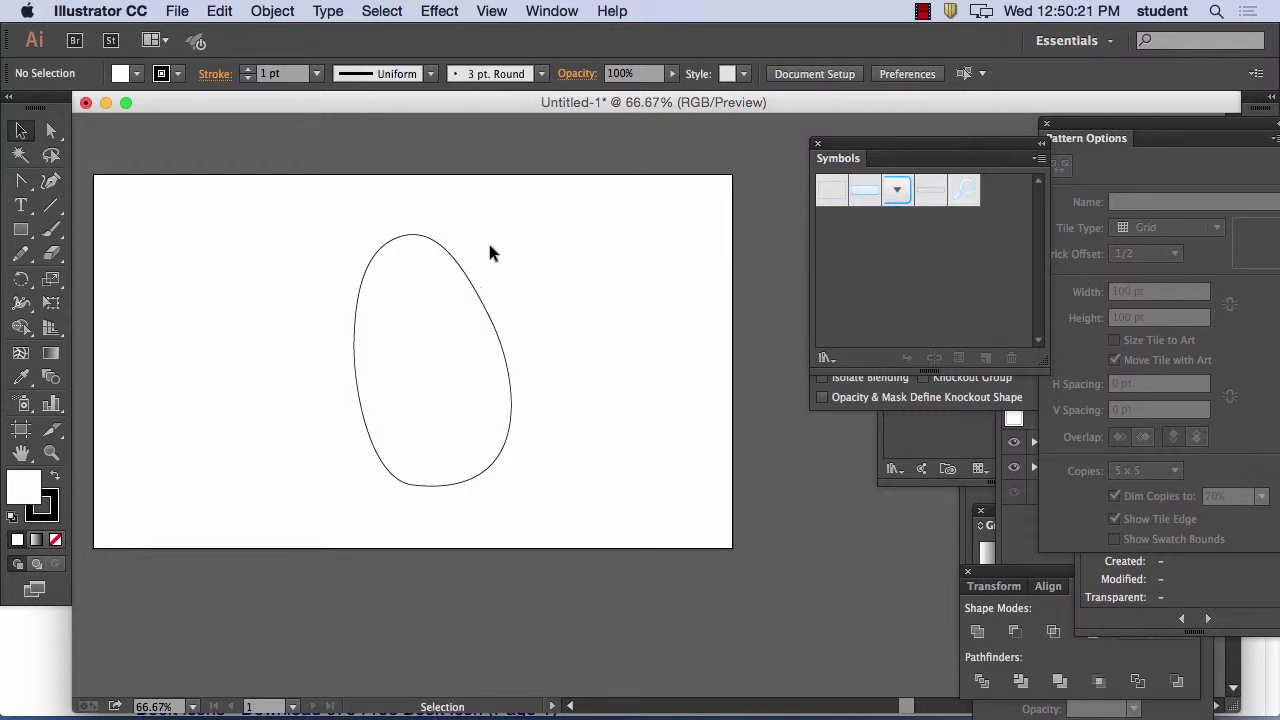
Step: Fill the egg shape with the green color 93BC5E
left_click(400, 237)
double_click(20, 490)
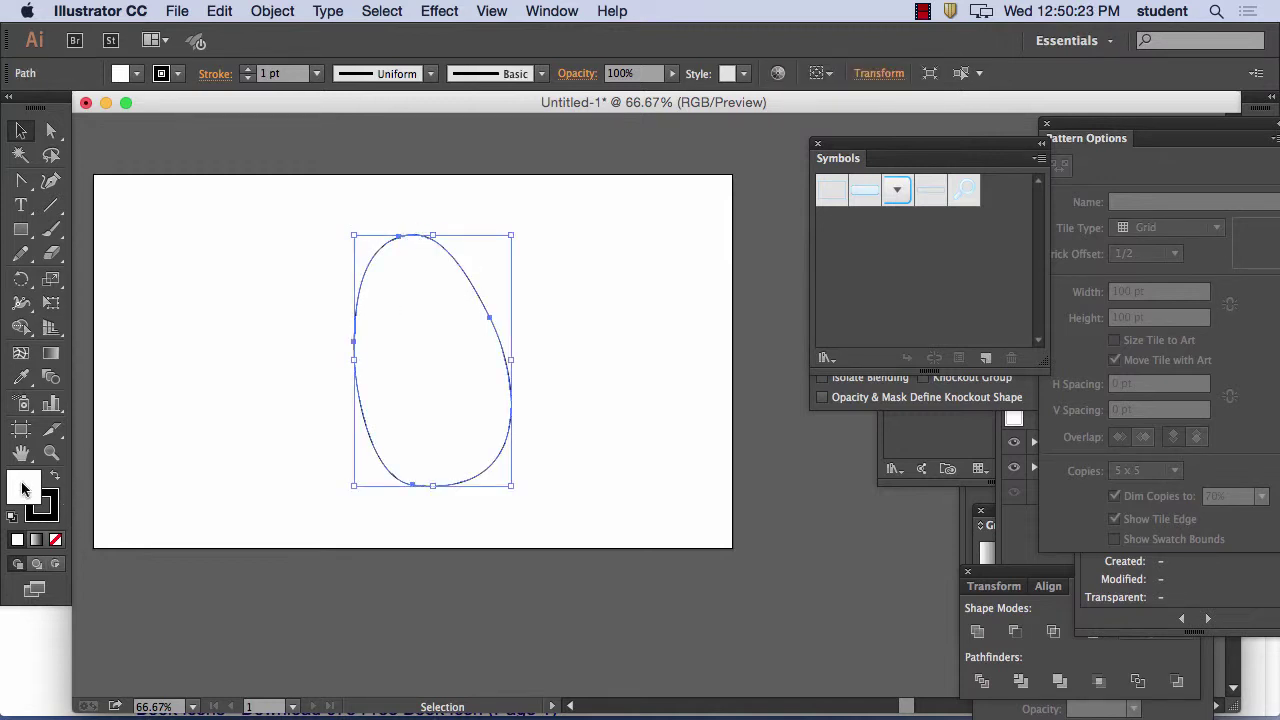
left_click(998, 452)
left_click(997, 440)
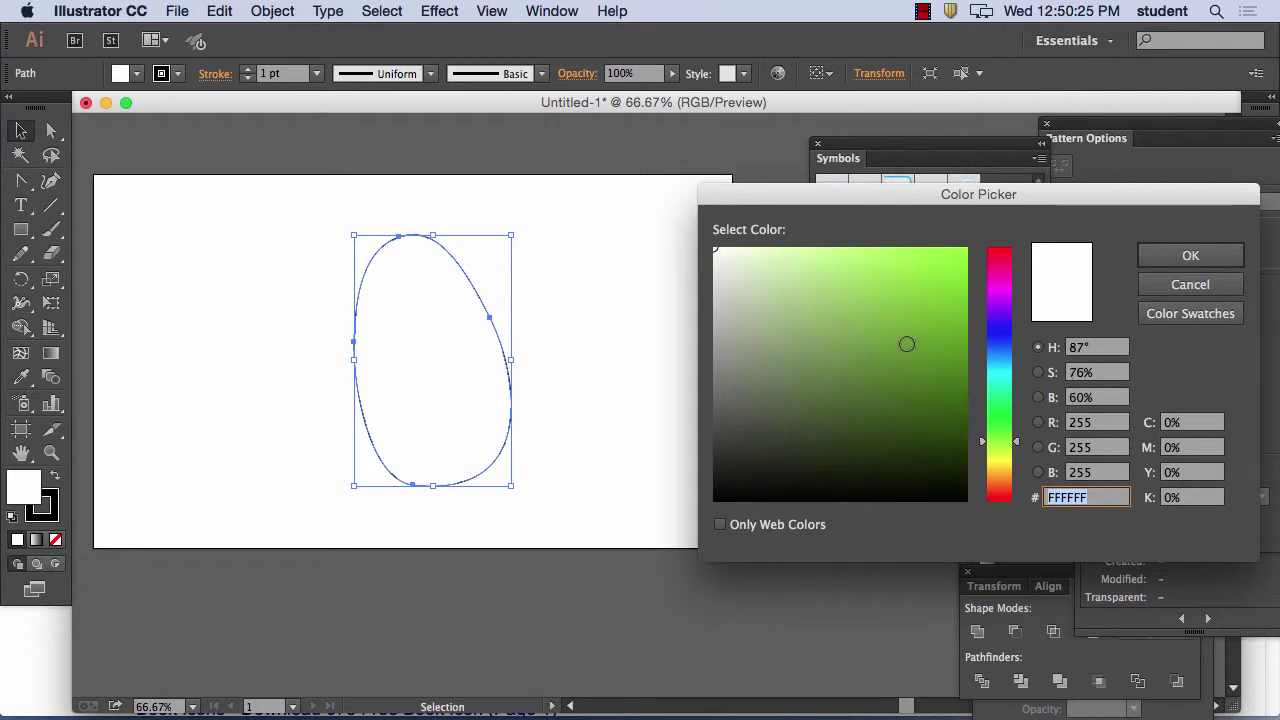
left_click(890, 316)
left_click(835, 313)
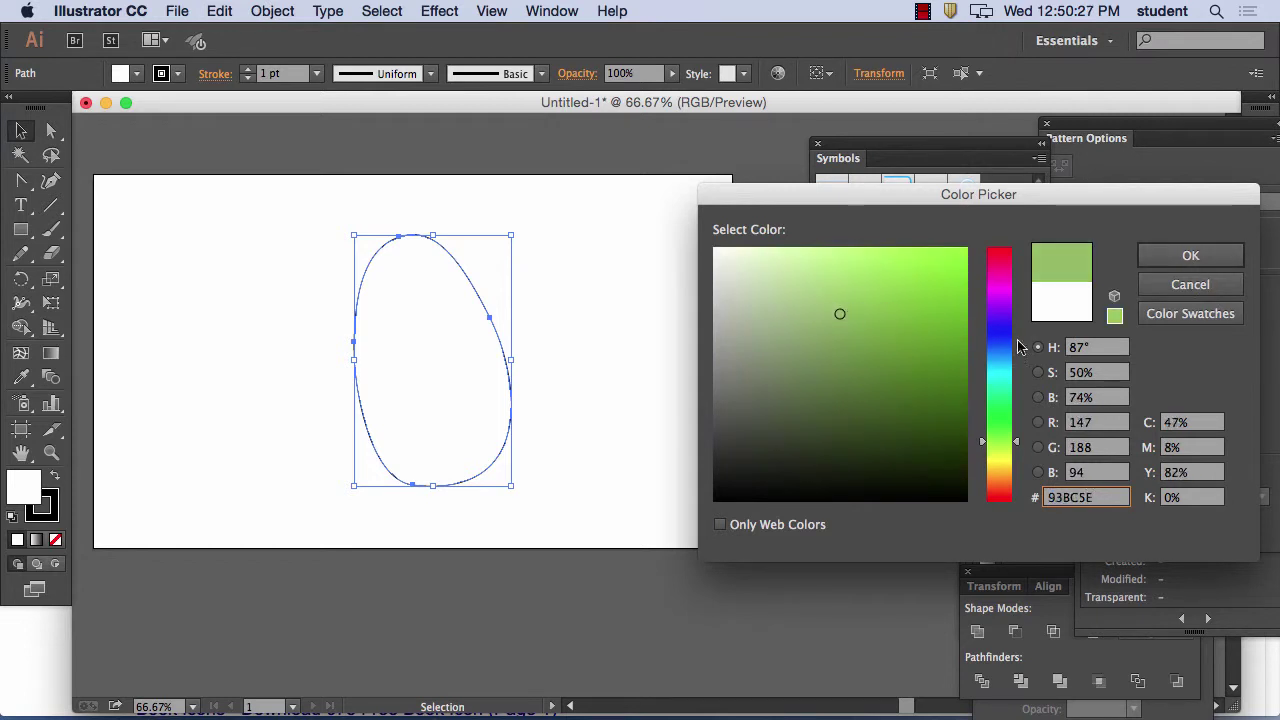
left_click(1212, 257)
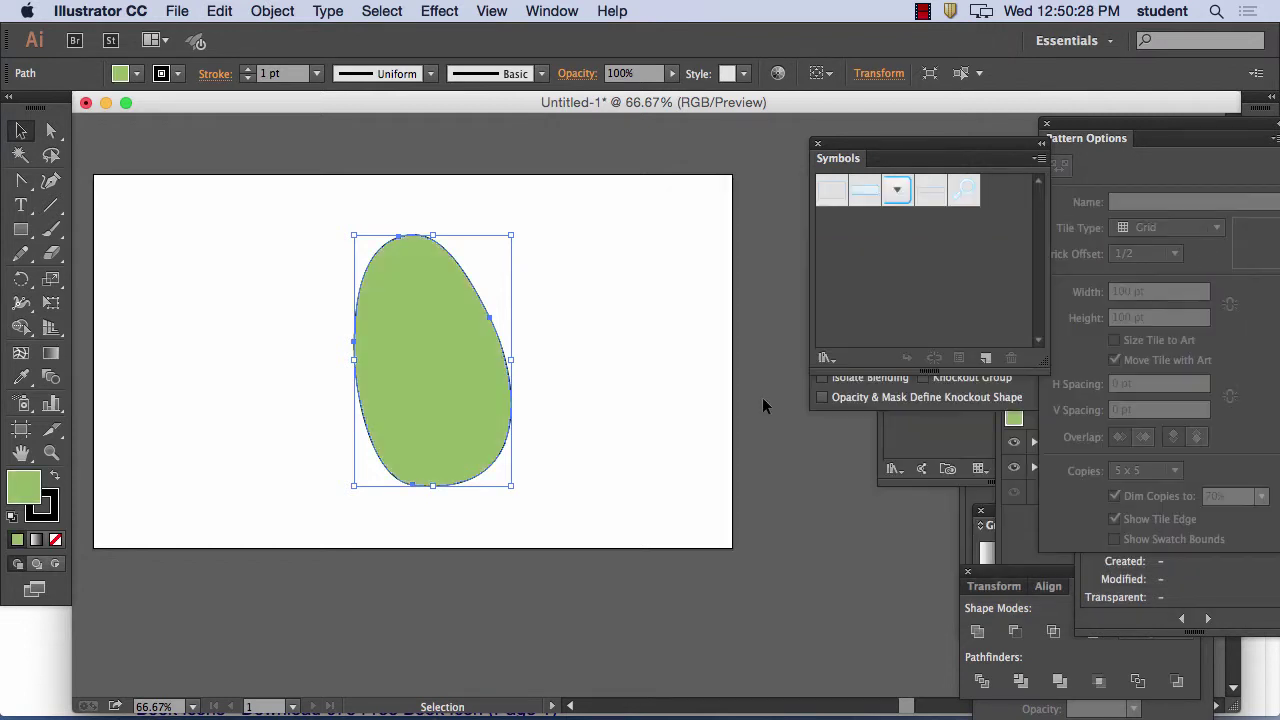
Step: Remove the stroke from the green egg shape and deselect it
left_click(45, 510)
left_click(55, 539)
left_click(24, 486)
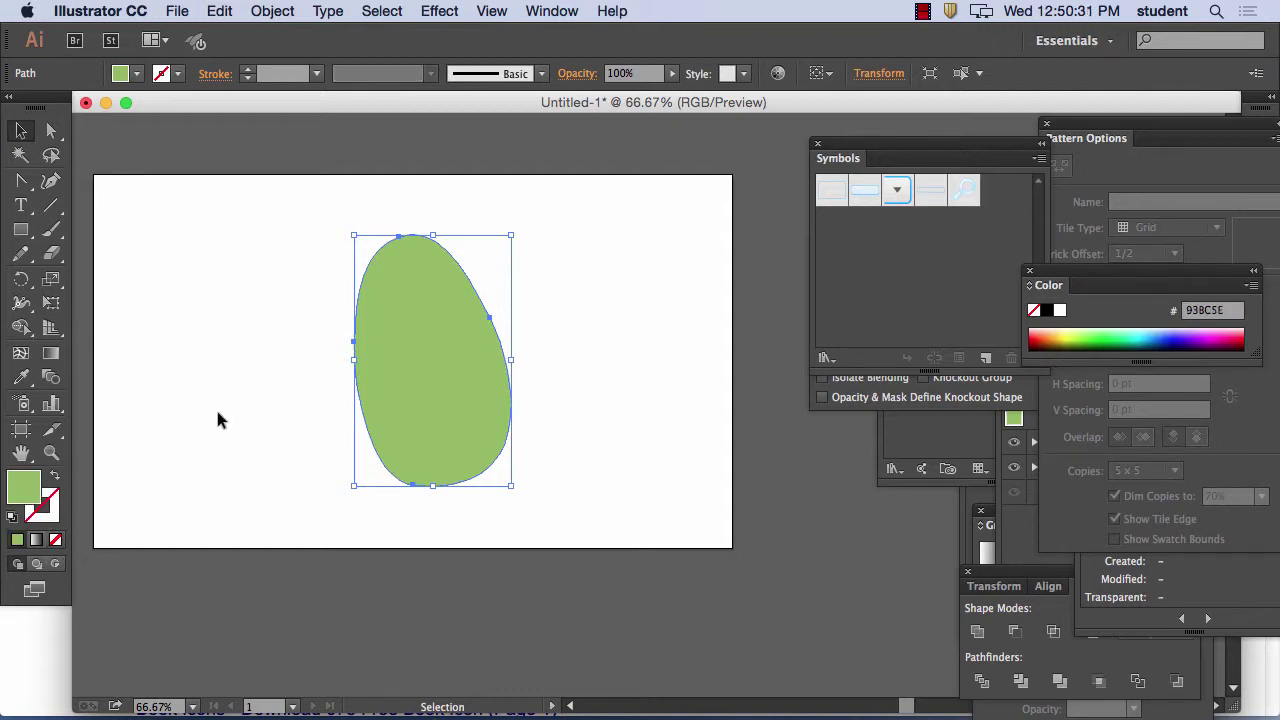
left_click(215, 406)
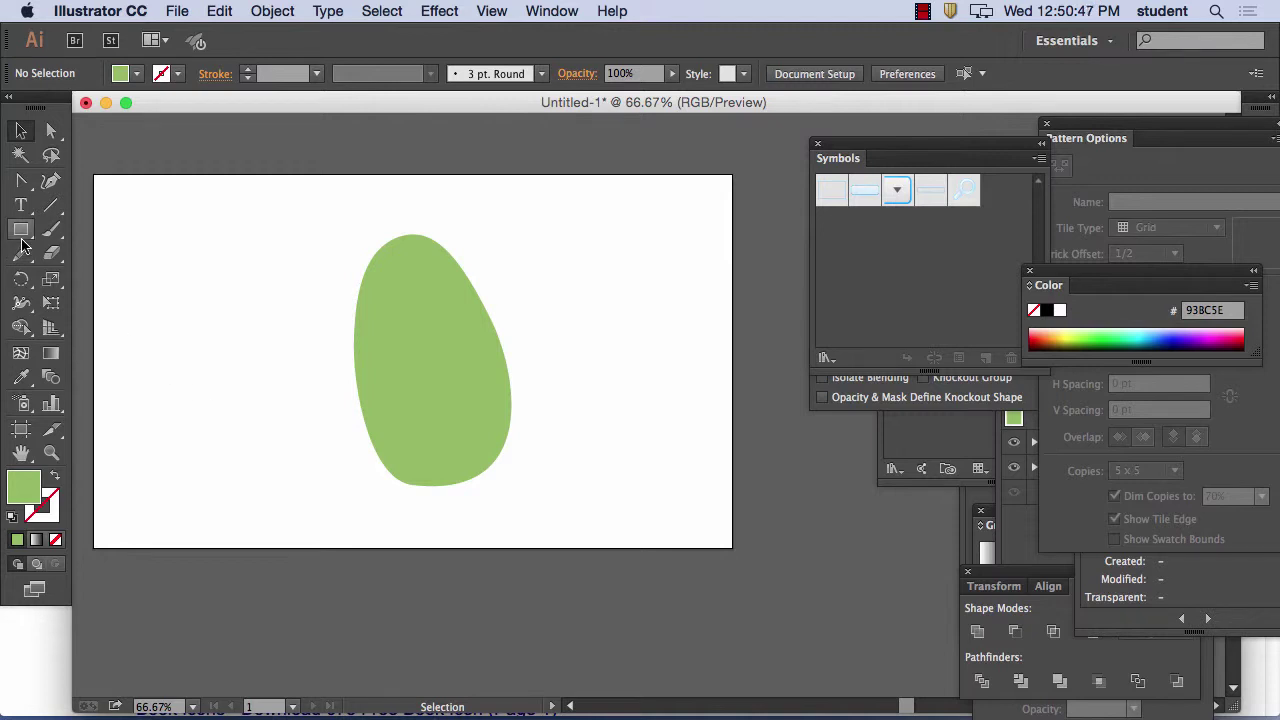
Step: Draw a circle with the Ellipse tool and position it overlapping the right edge of the green egg shape
left_click_drag(21, 234, 96, 285)
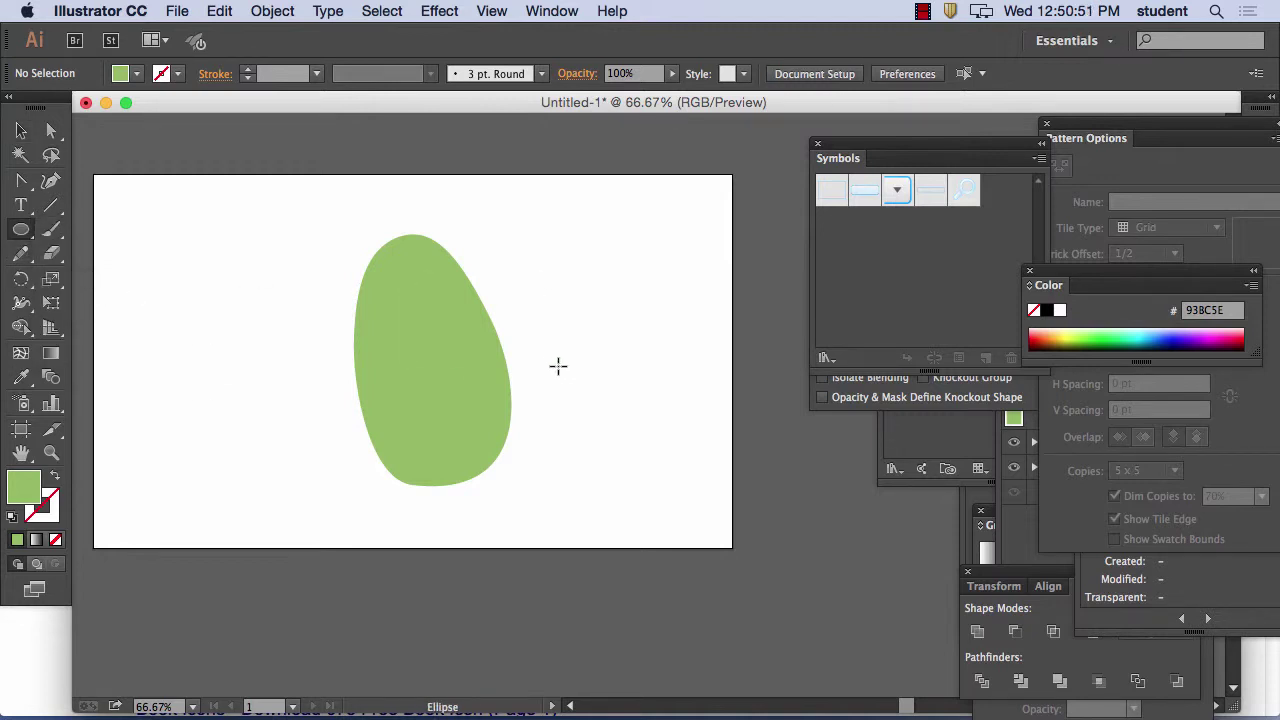
left_click_drag(541, 350, 449, 242)
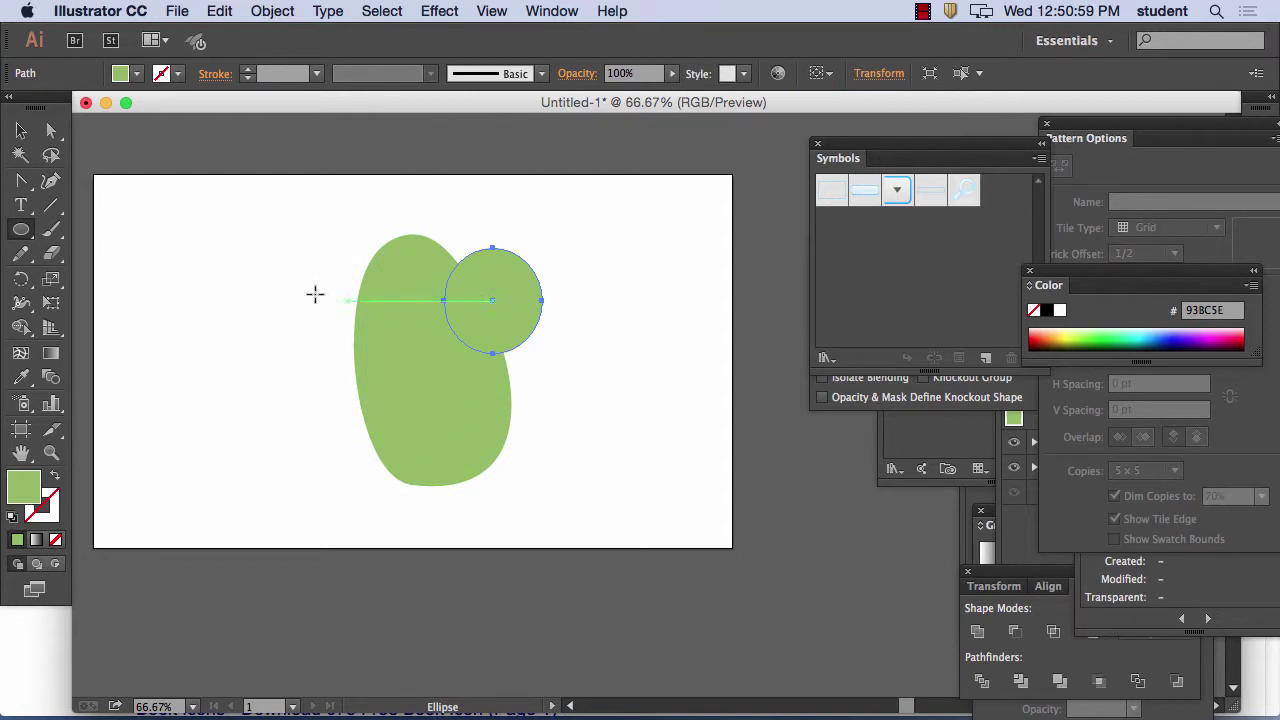
left_click(21, 130)
mouse_move(519, 311)
left_mouse_down()
mouse_move(569, 335)
mouse_move(530, 330)
mouse_move(516, 300)
left_mouse_up()
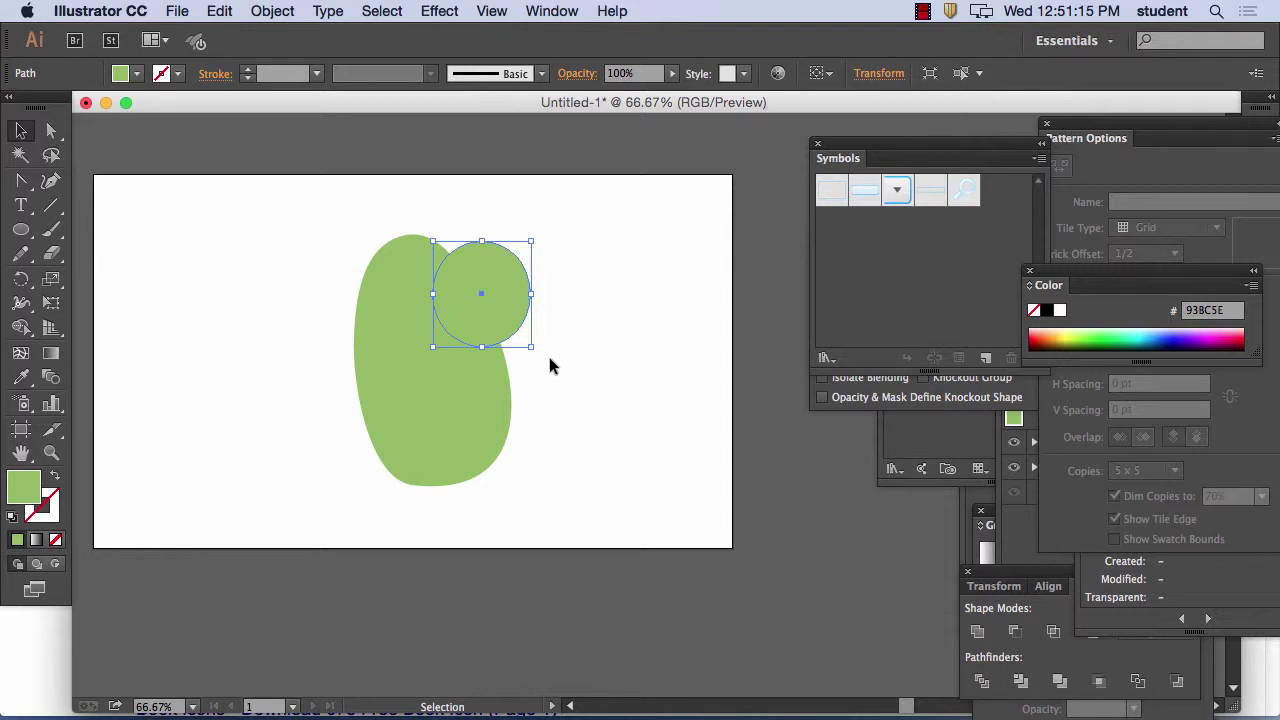
left_click_drag(495, 315, 511, 347)
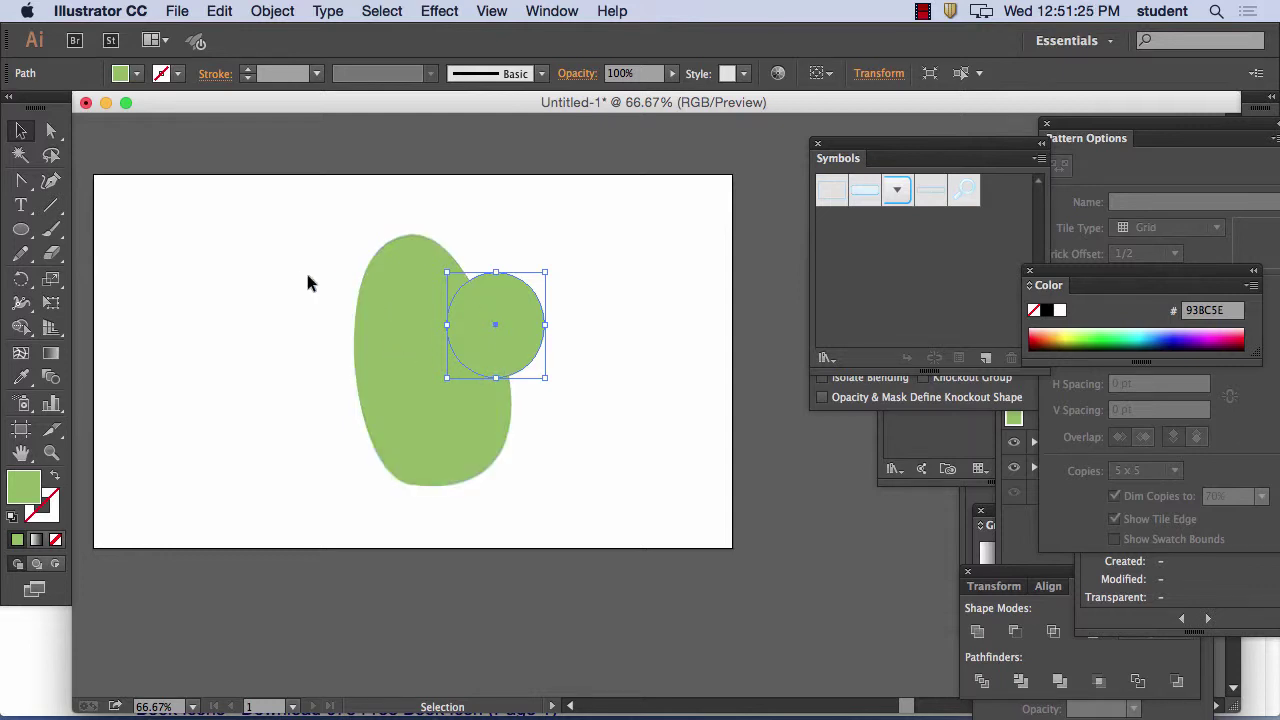
Step: Subtract the circle from the egg with the Pathfinder Minus Front mode to cut a bite, and deselect the shape
left_click_drag(275, 267, 584, 438)
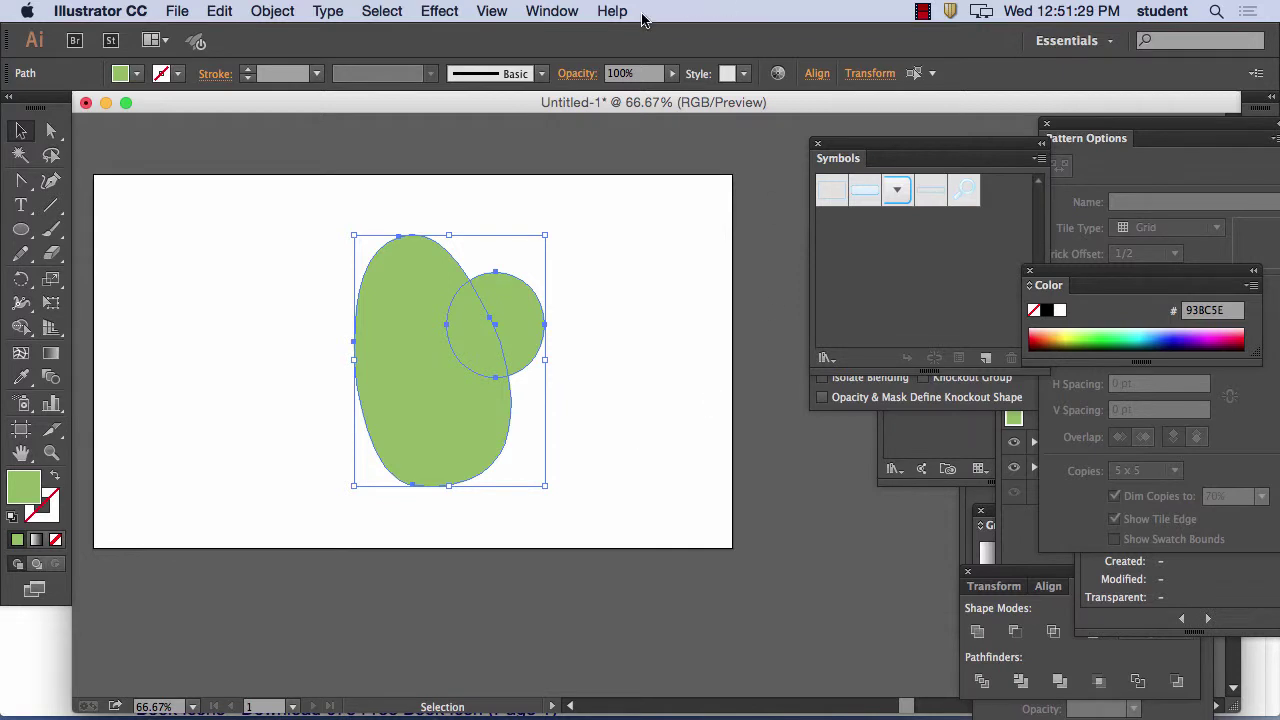
left_click(561, 14)
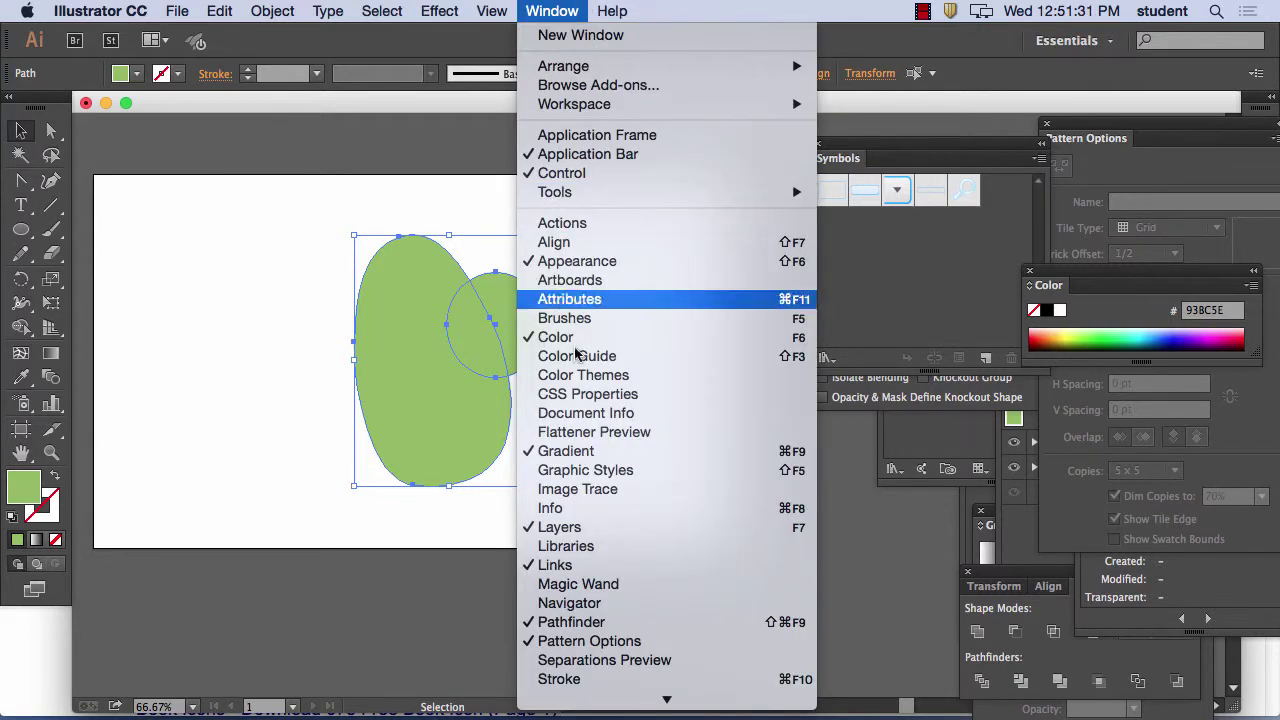
left_click(584, 622)
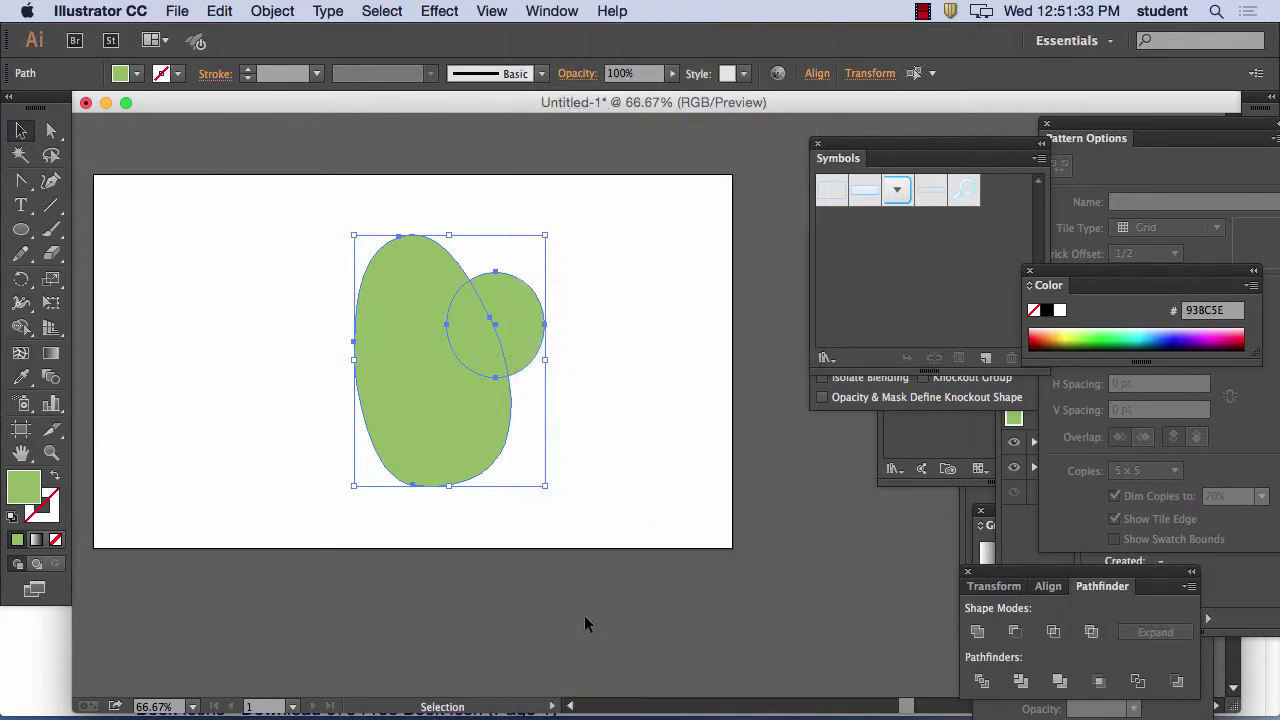
left_click_drag(1106, 572, 751, 234)
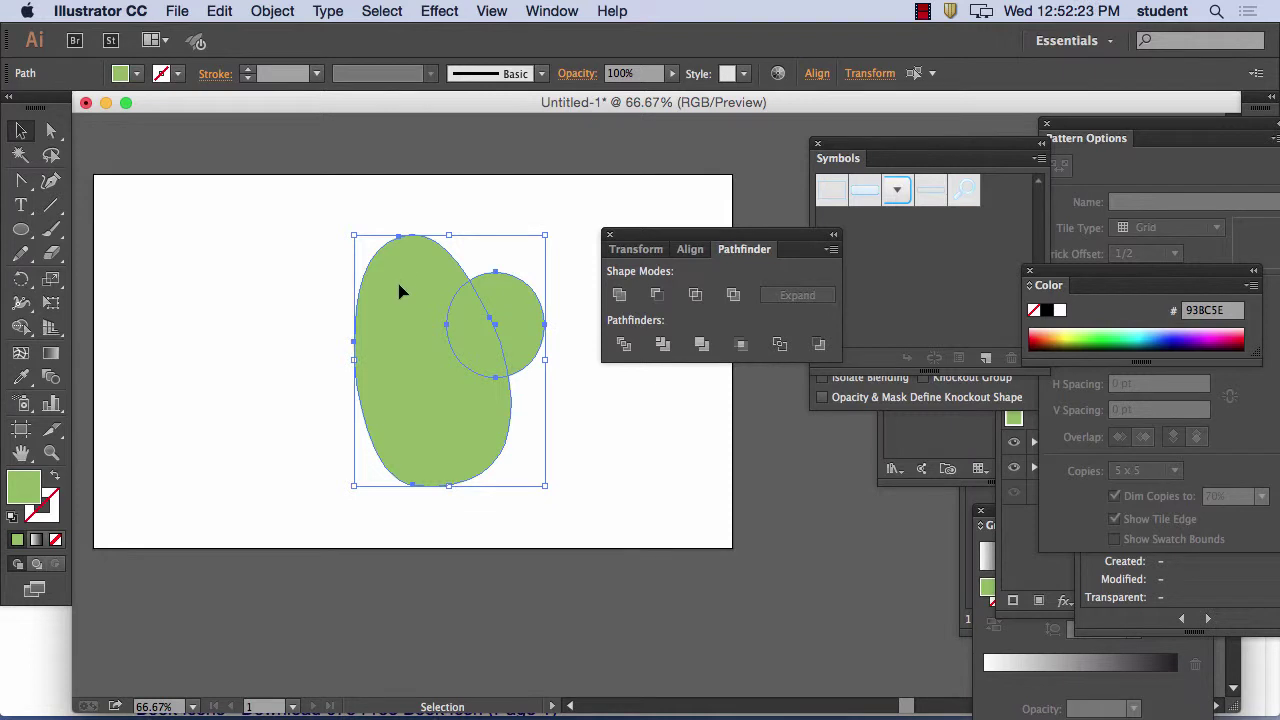
left_click(658, 300)
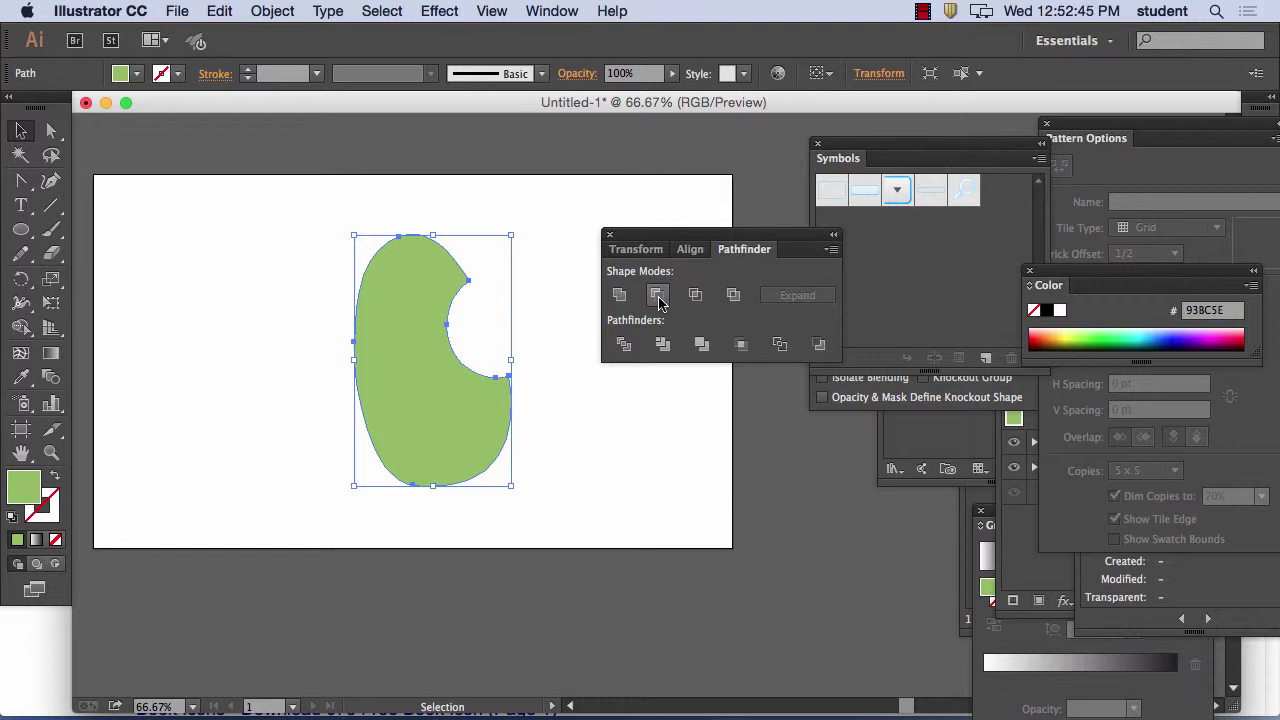
left_click(548, 271)
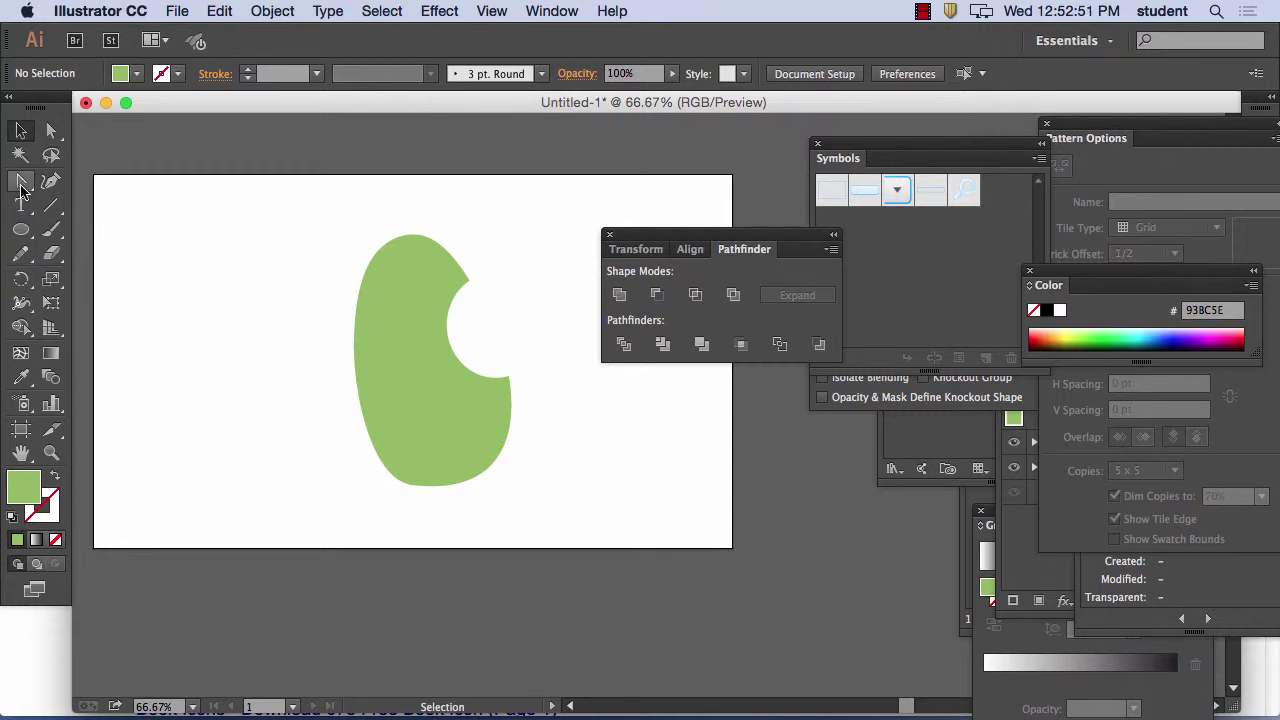
left_click(20, 253)
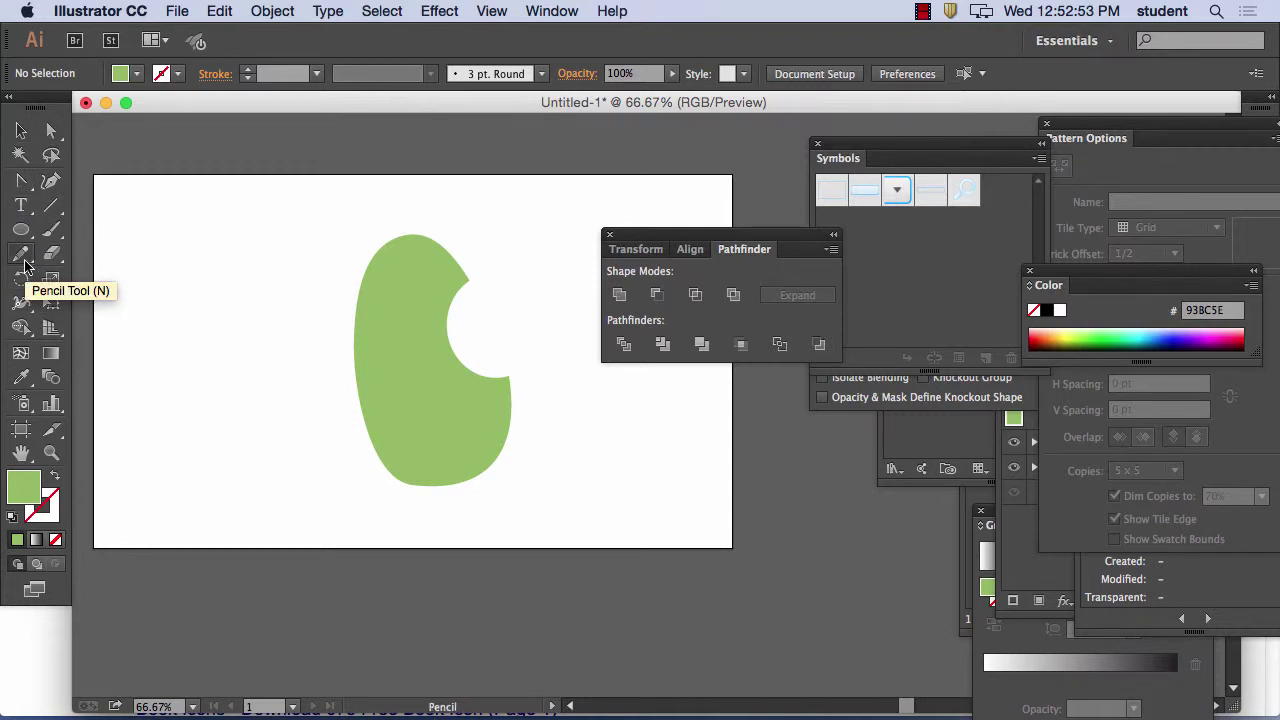
mouse_move(416, 236)
left_mouse_down()
mouse_move(403, 203)
mouse_move(329, 177)
left_mouse_up()
left_click(220, 11)
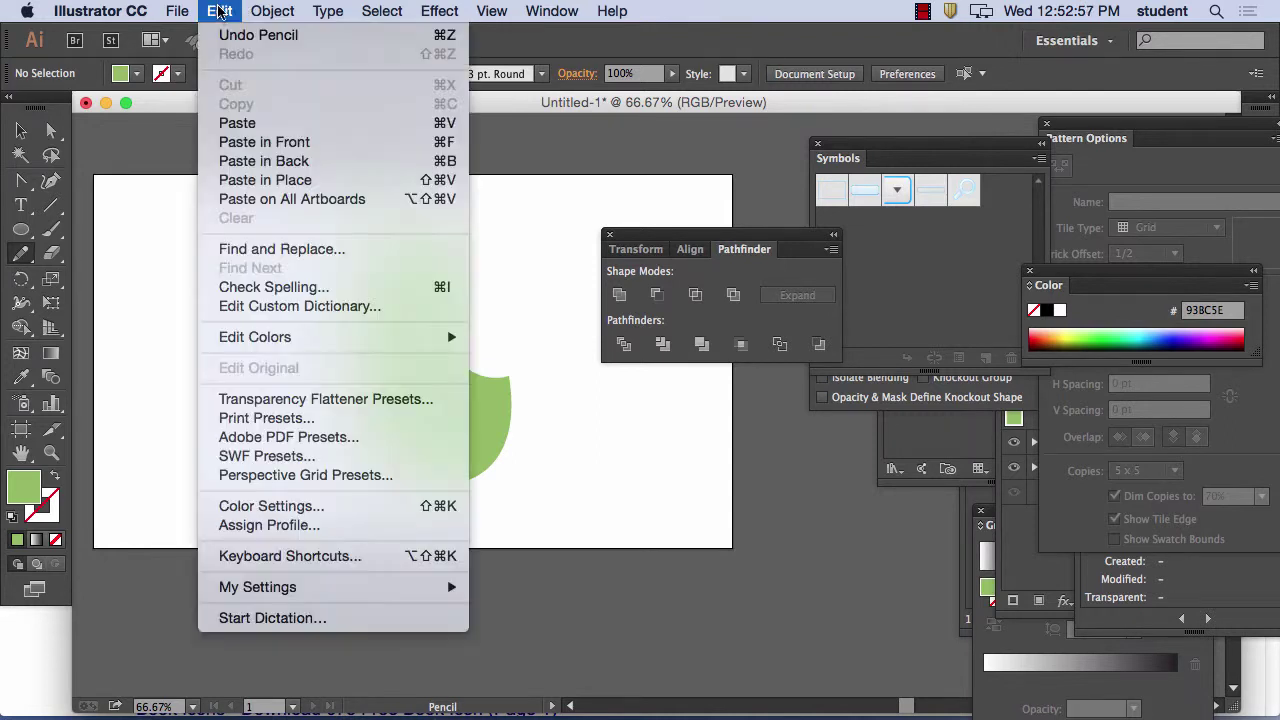
left_click(250, 35)
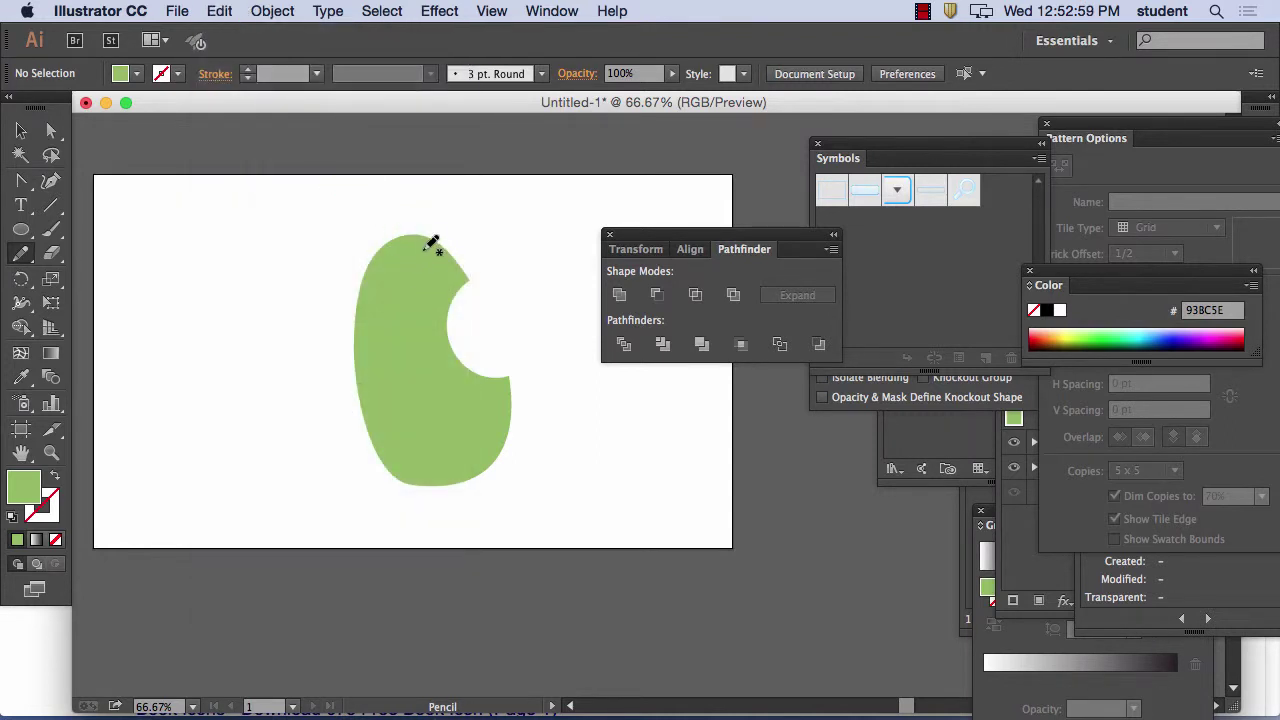
mouse_move(426, 250)
left_mouse_down()
mouse_move(389, 203)
mouse_move(344, 190)
mouse_move(322, 204)
mouse_move(383, 214)
mouse_move(428, 258)
left_mouse_up()
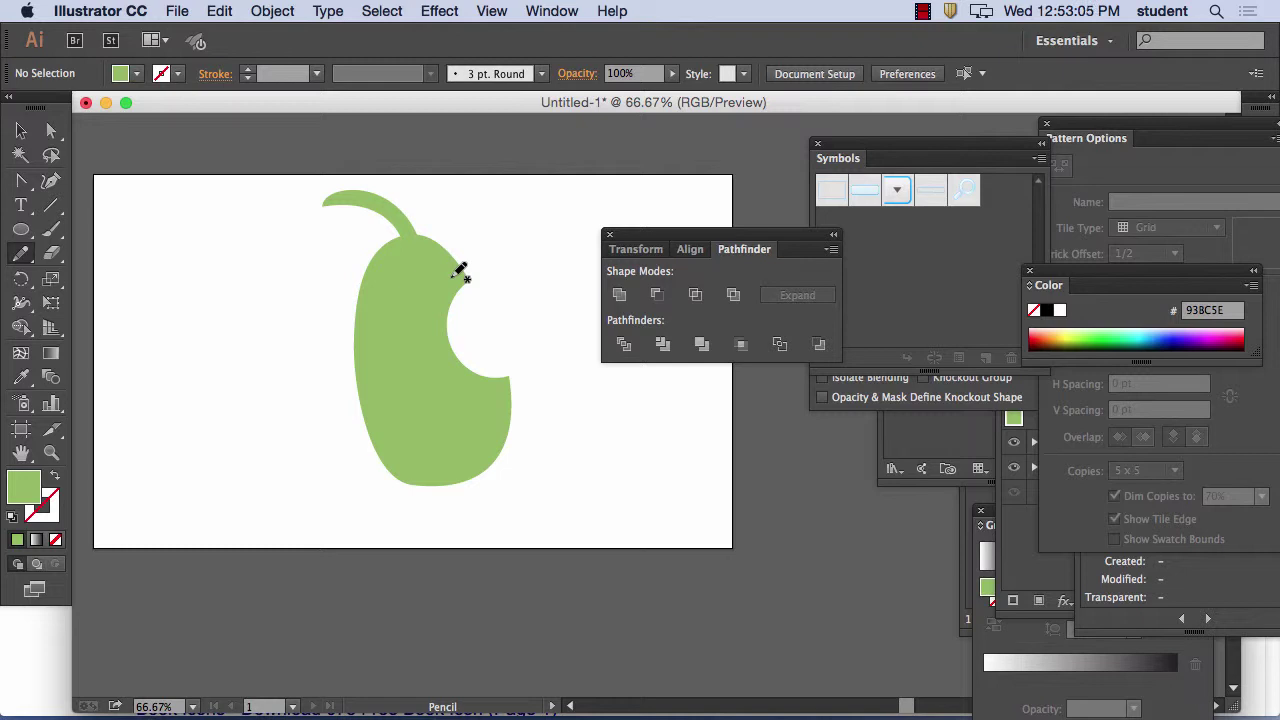
left_click(236, 10)
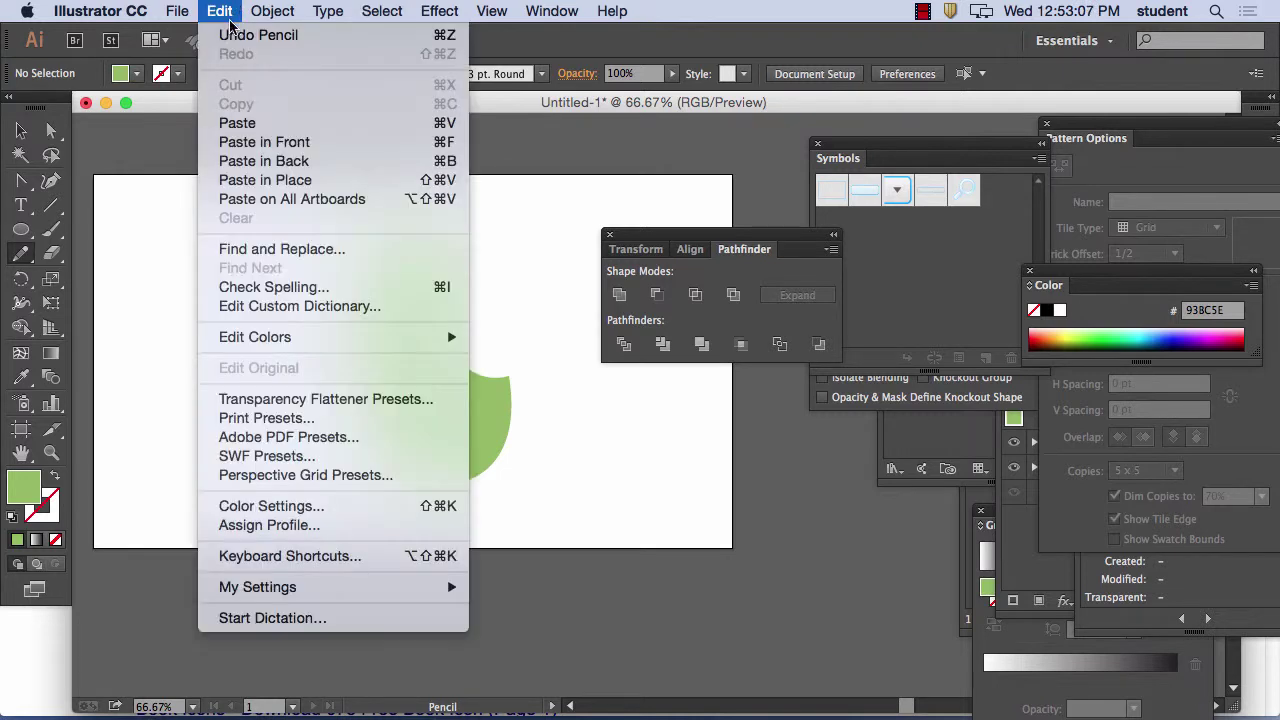
left_click(232, 37)
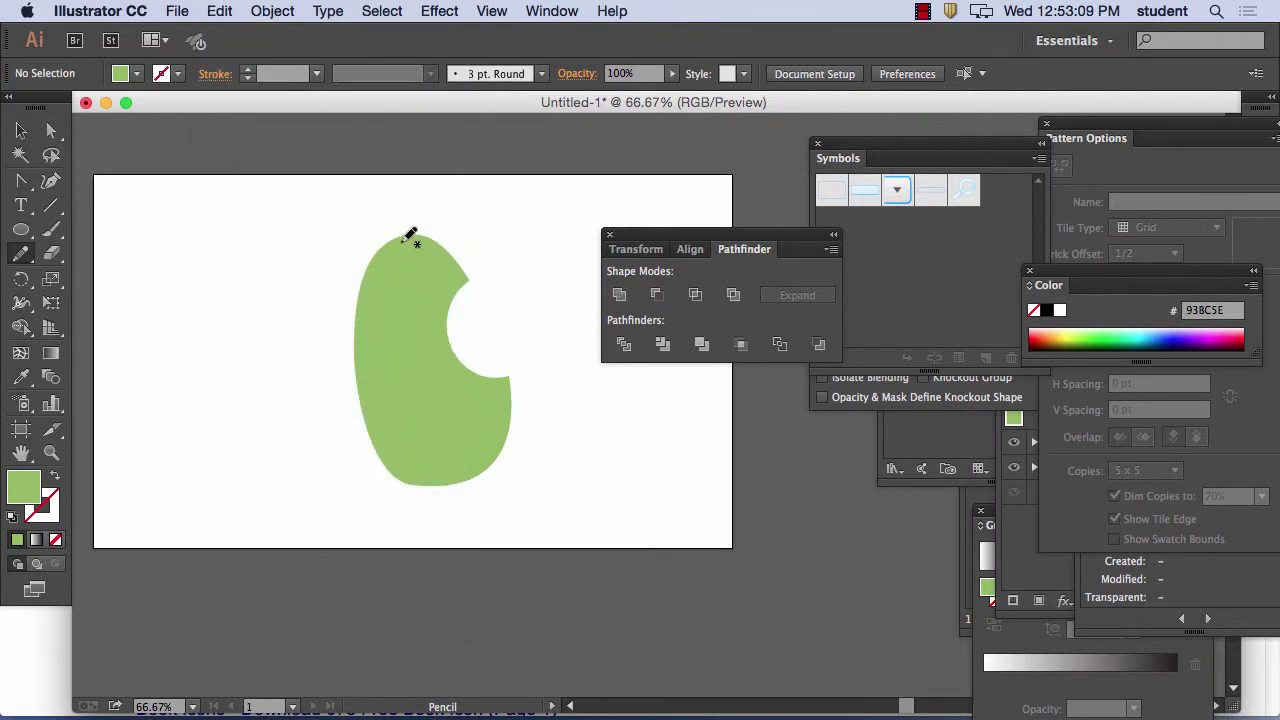
Step: Draw a short curved stem rising leftward from the top of the bitten shape with the Pencil tool
mouse_move(418, 244)
left_mouse_down()
mouse_move(394, 200)
mouse_move(357, 186)
mouse_move(409, 245)
left_mouse_up()
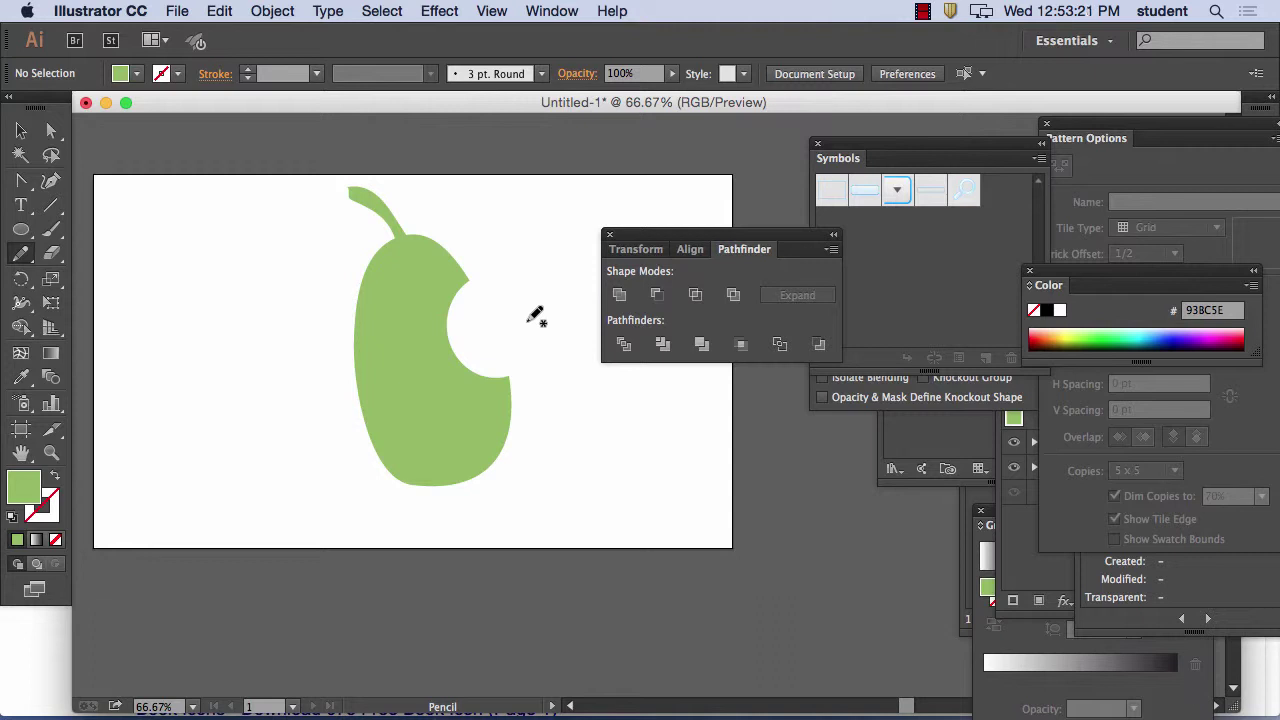
left_click(21, 131)
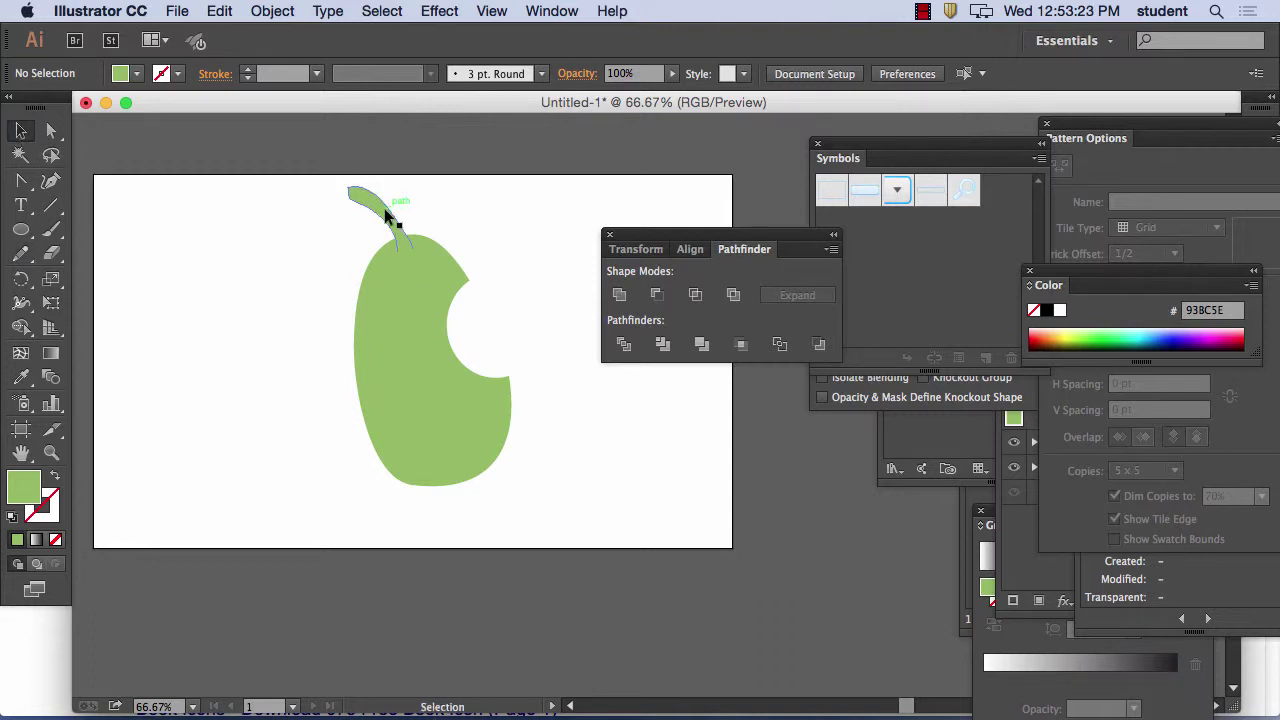
left_click(385, 215)
left_click(439, 258)
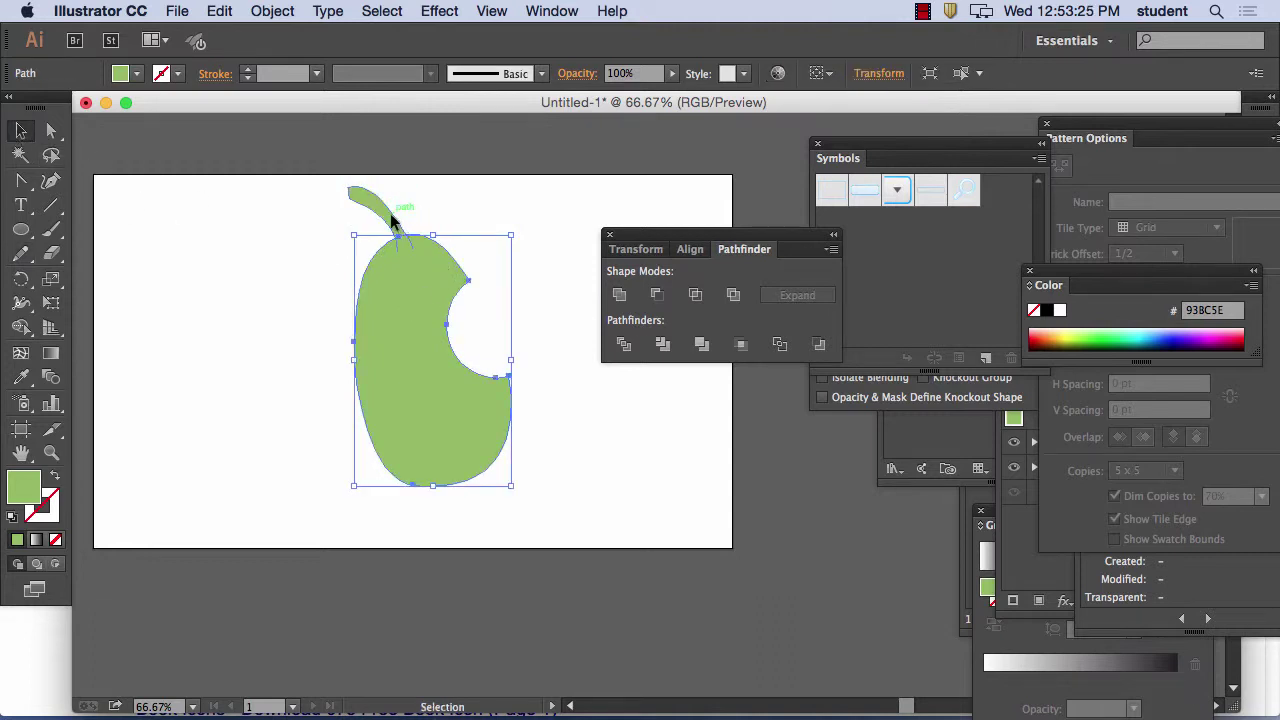
left_click(392, 220)
left_click(565, 231)
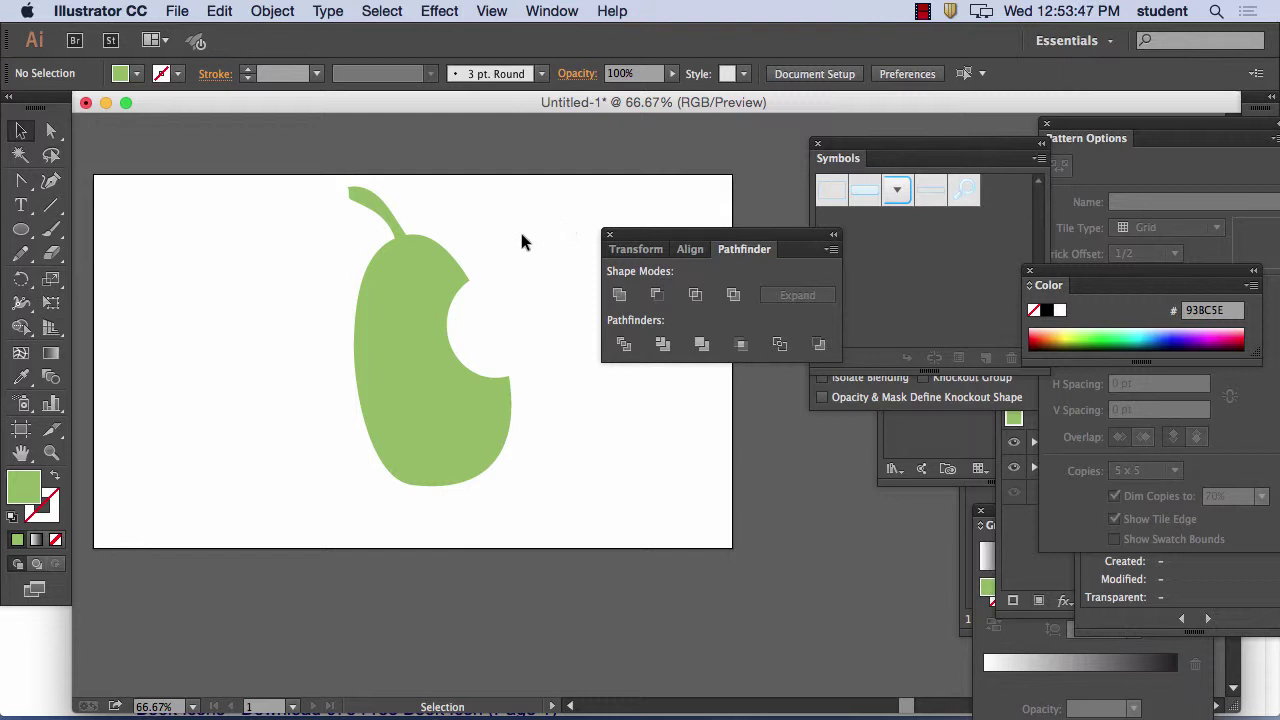
Step: Unite the stem and the bitten fruit body into one shape with Pathfinder, and deselect it
left_click_drag(534, 255, 330, 203)
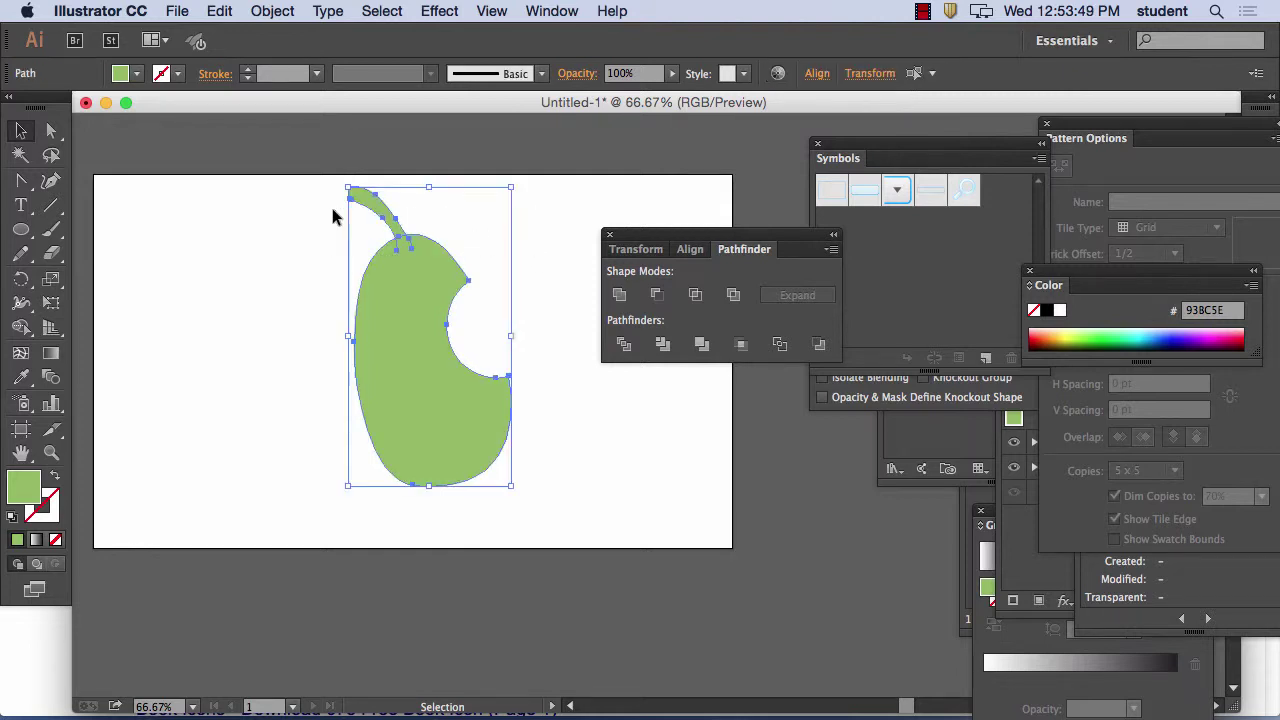
left_click(619, 296)
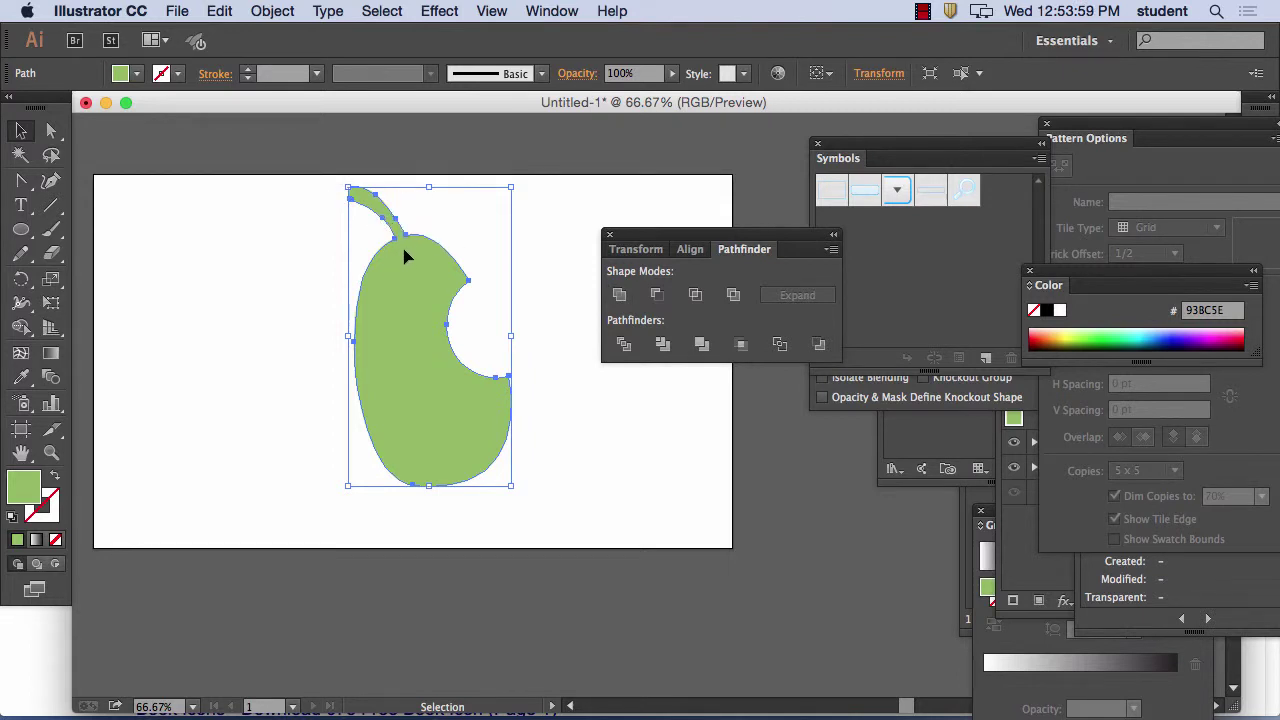
left_click(461, 208)
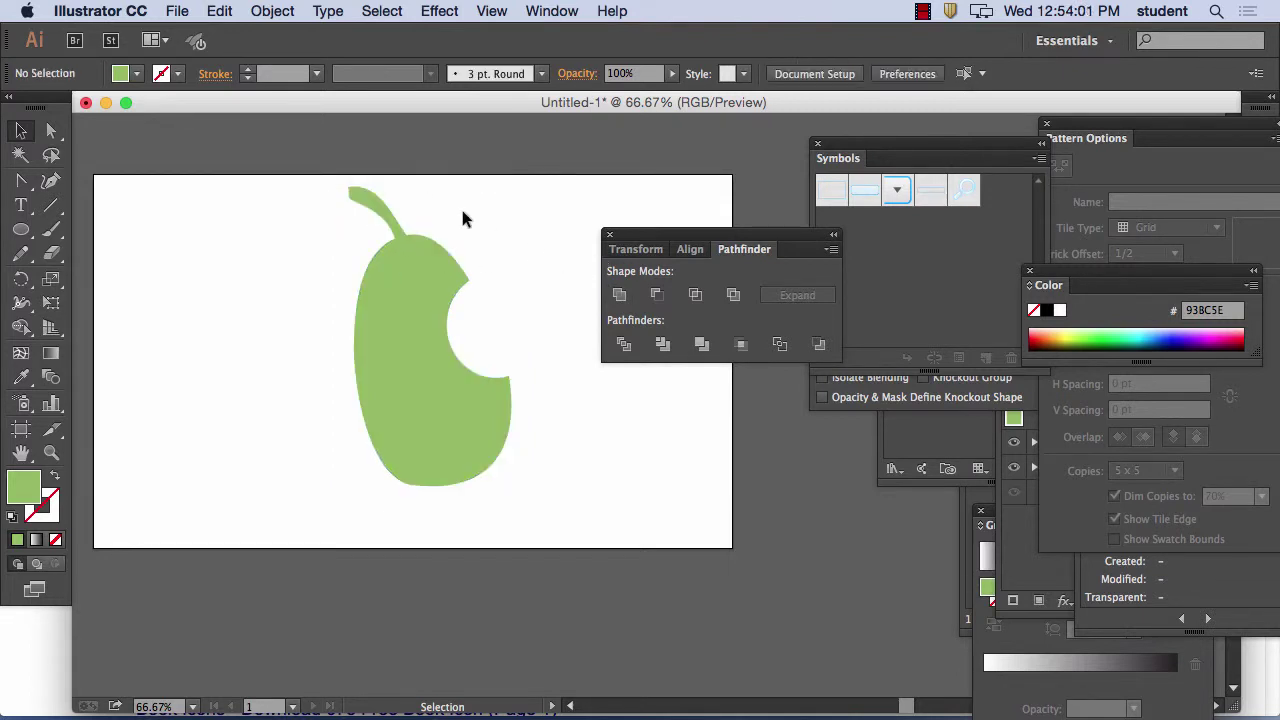
Step: Squash the united fruit shape vertically from its top edge, keeping its base in place, and deselect it
left_click(421, 260)
left_click_drag(431, 190, 431, 262)
left_click(499, 235)
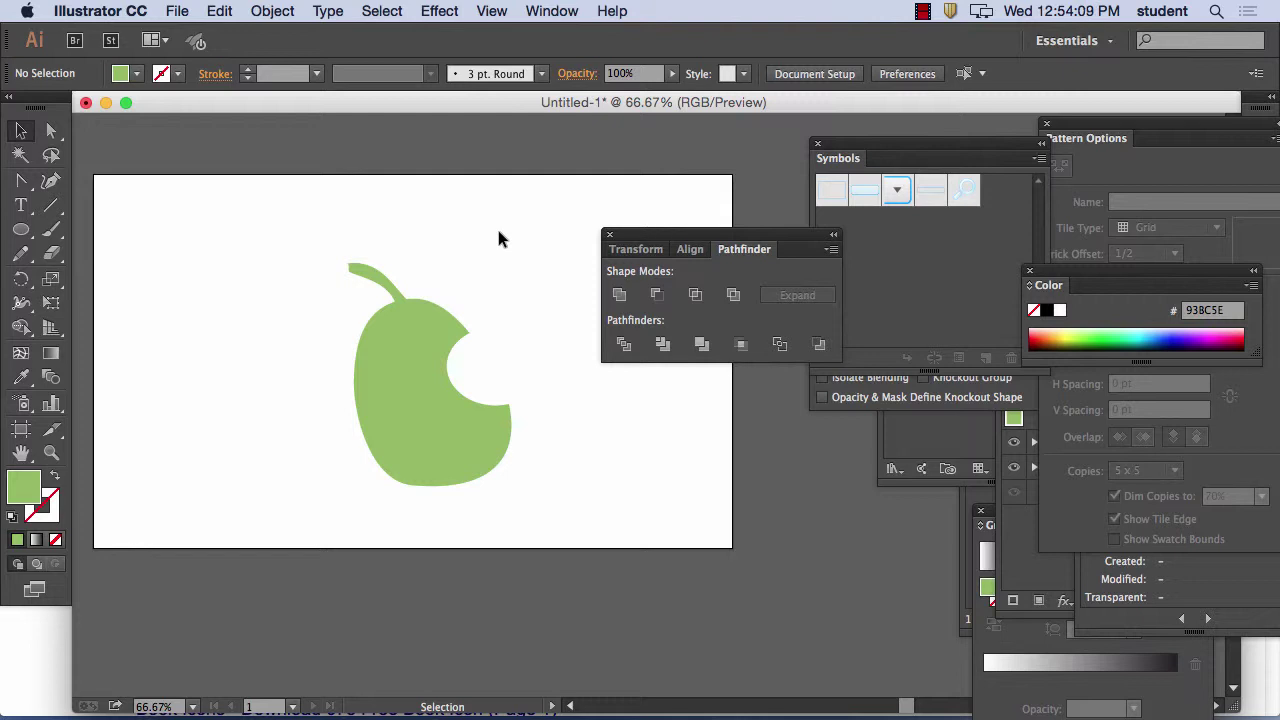
left_click(272, 11)
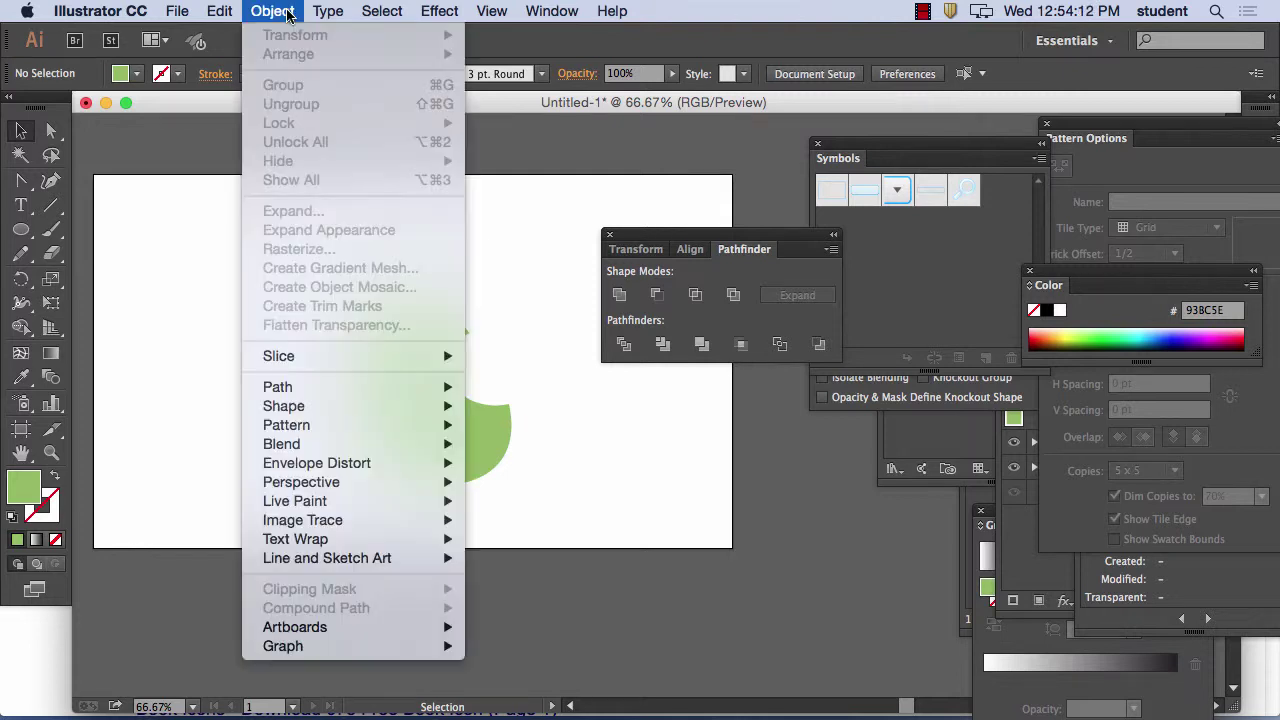
left_click(474, 197)
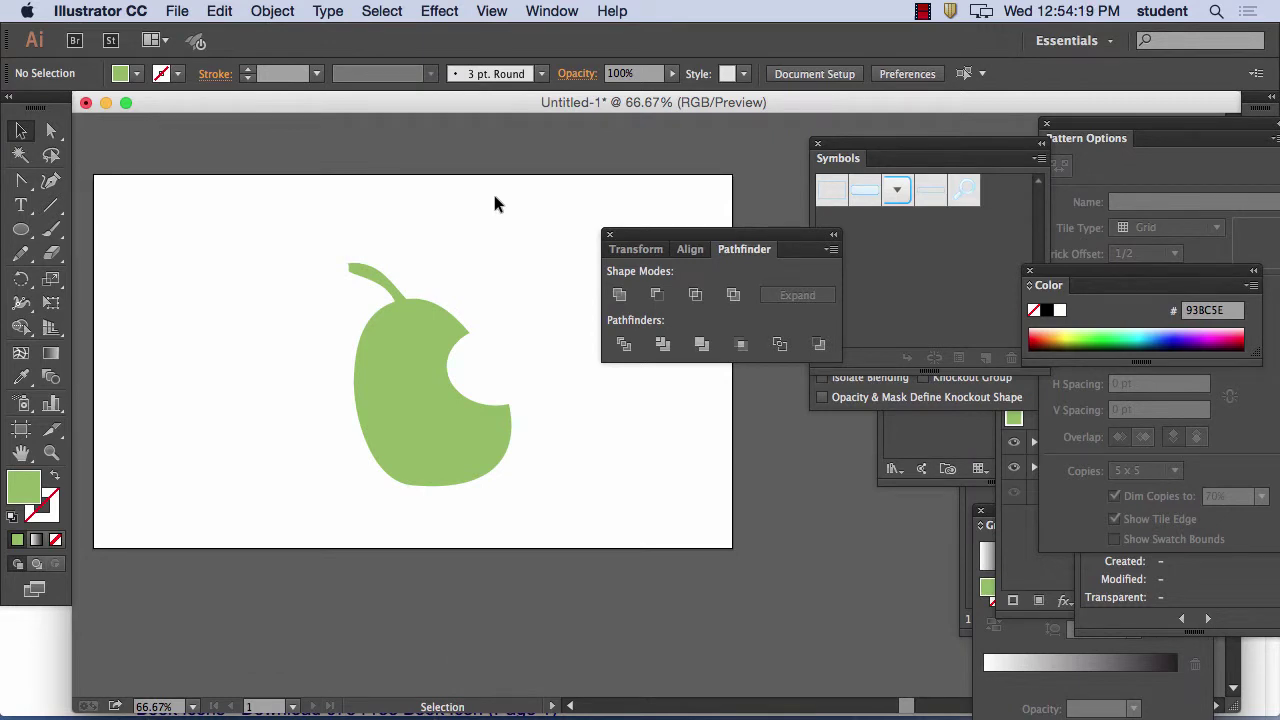
Step: Draw a small ellipse and an overlapping small rectangle in the artboard's upper-left area
left_click(21, 229)
left_click_drag(165, 231, 222, 294)
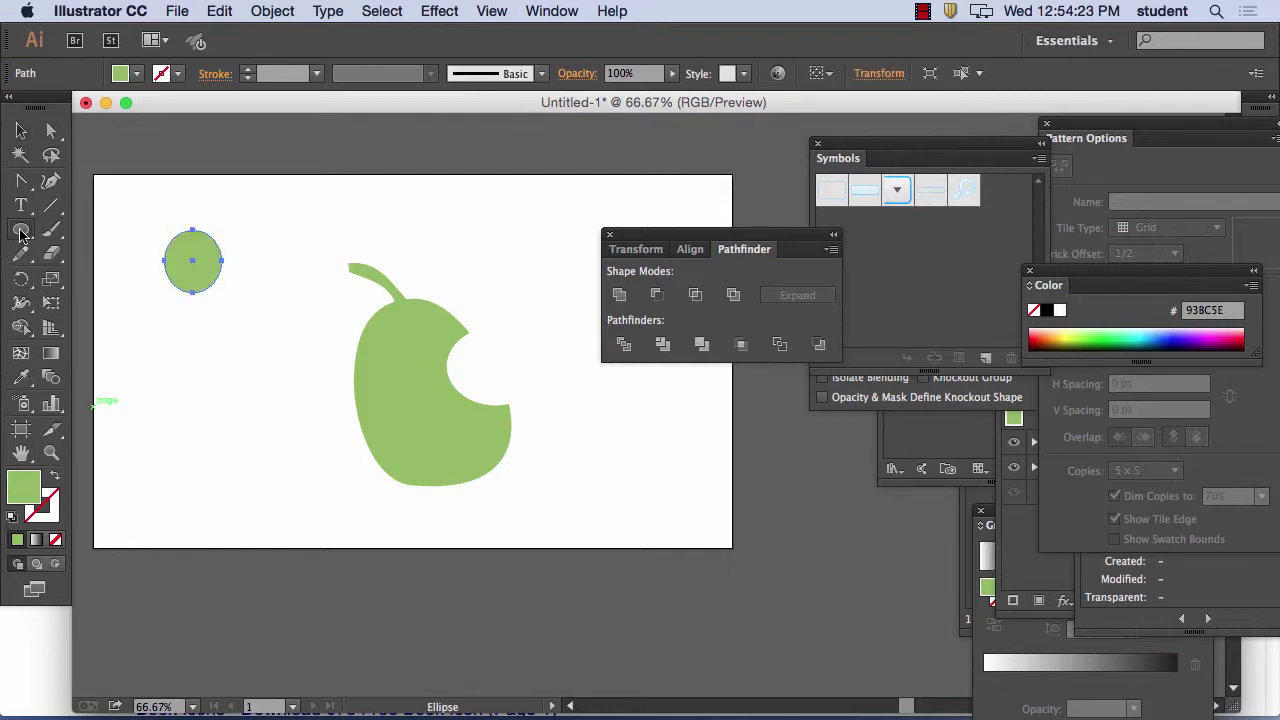
left_click_drag(21, 229, 181, 278)
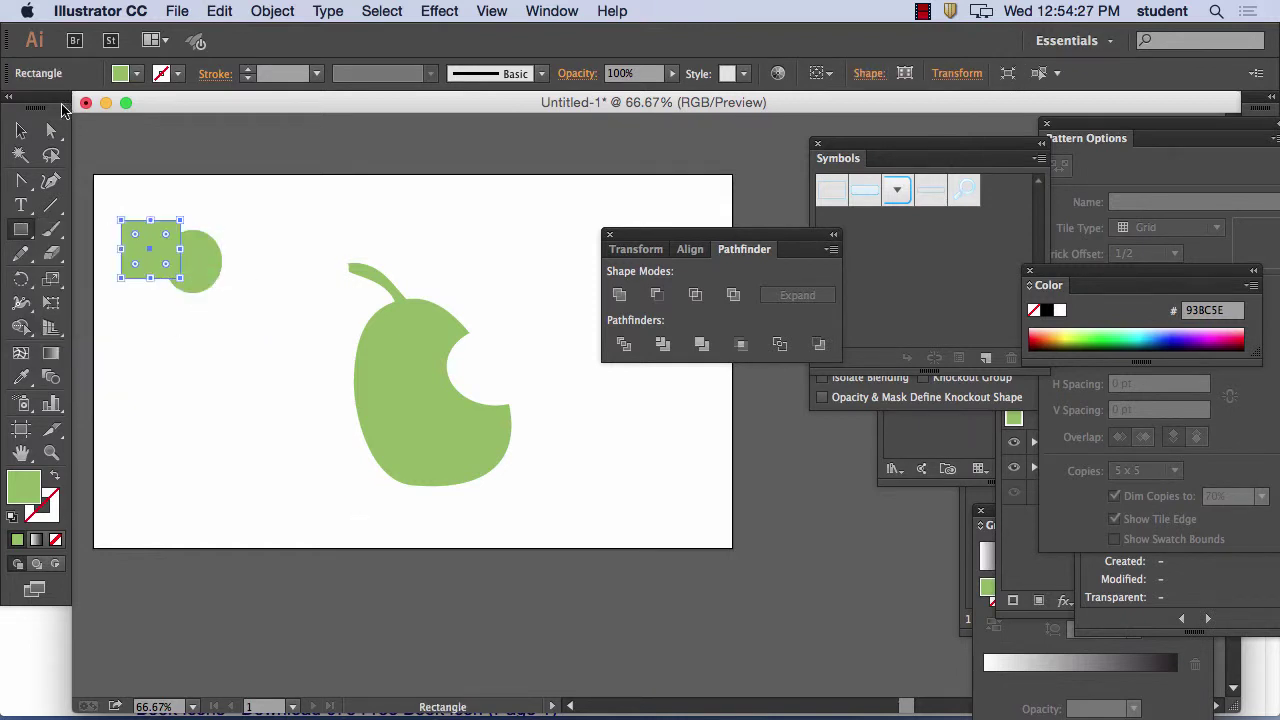
Step: Group the small rectangle and ellipse, and deselect them
left_click(18, 129)
left_click(172, 288)
left_click(193, 267)
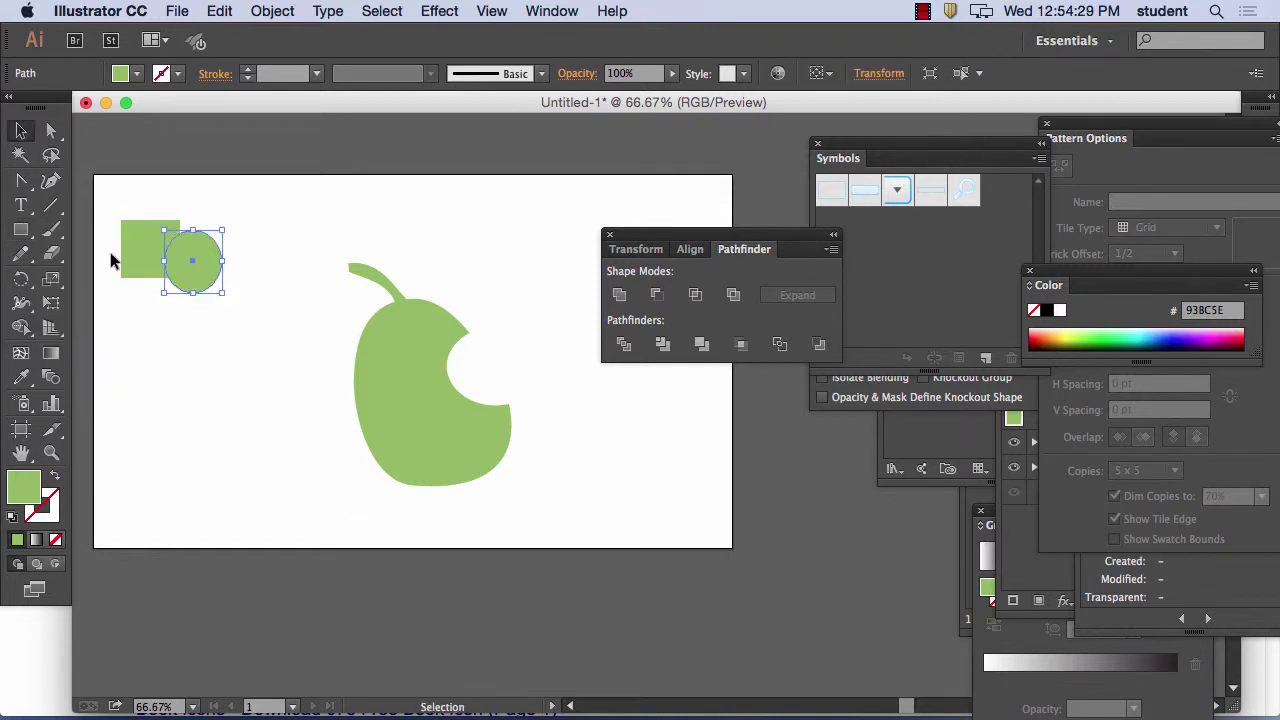
left_click(140, 258)
left_click_drag(242, 255, 166, 356)
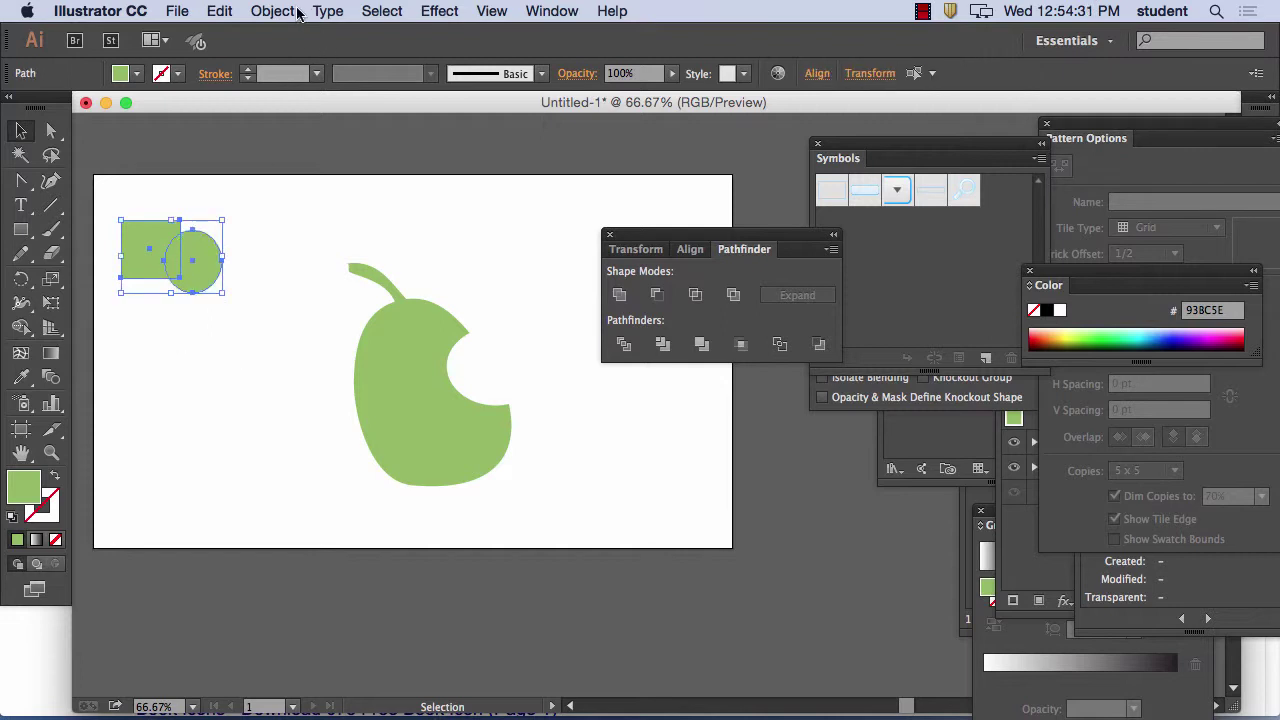
left_click(272, 11)
left_click(285, 85)
left_click(221, 359)
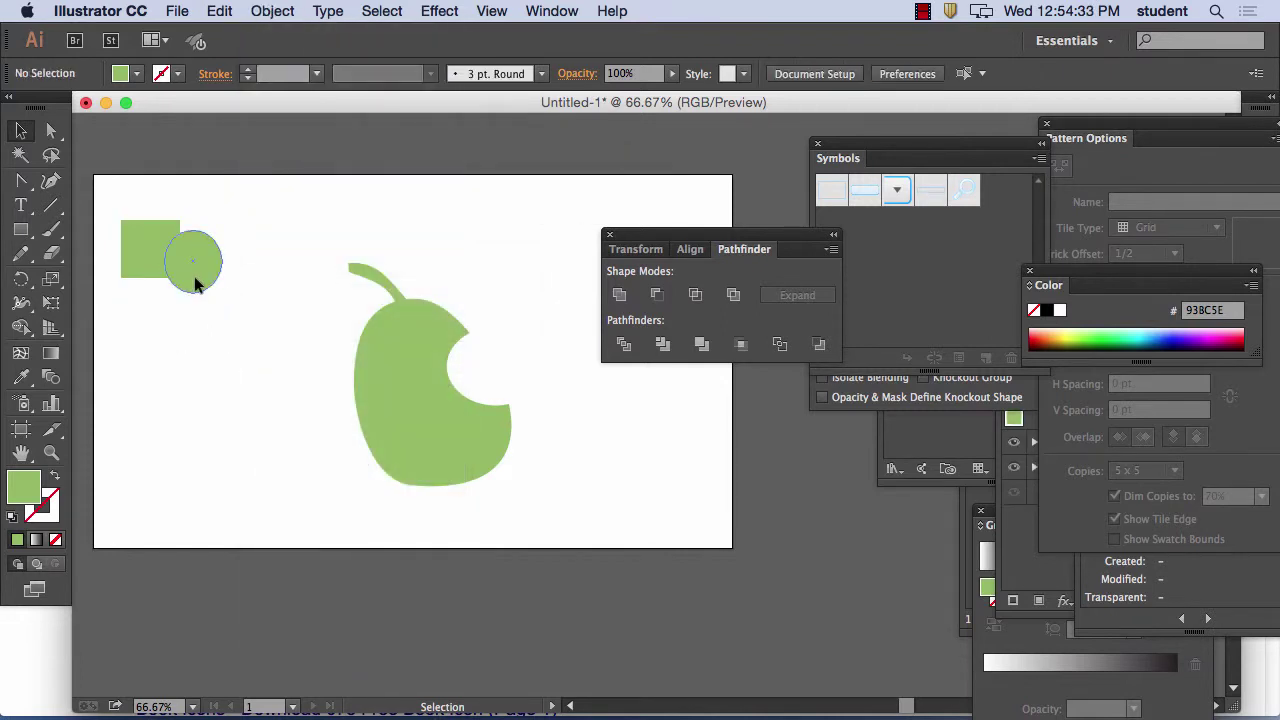
Step: Move the grouped rectangle and ellipse slightly down and right, and delete the group
left_click(172, 272)
left_click_drag(194, 286, 244, 361)
left_click(243, 437)
left_click(272, 273)
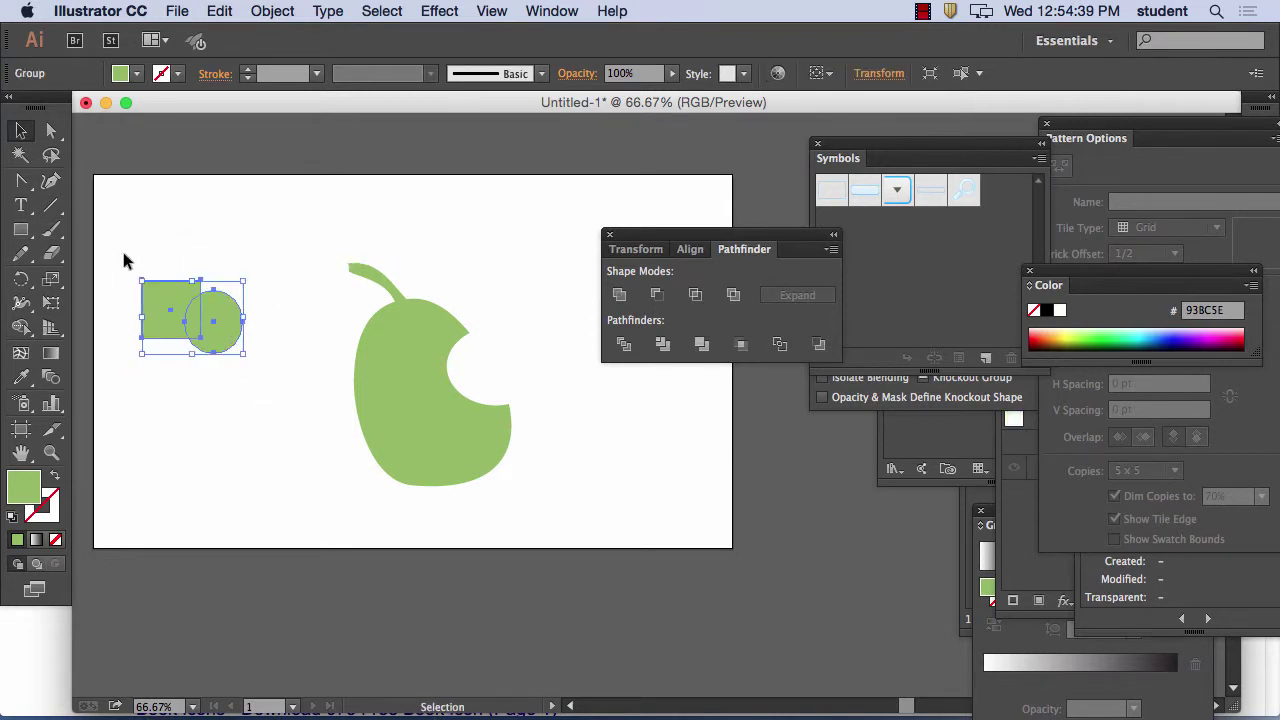
key("Delete")
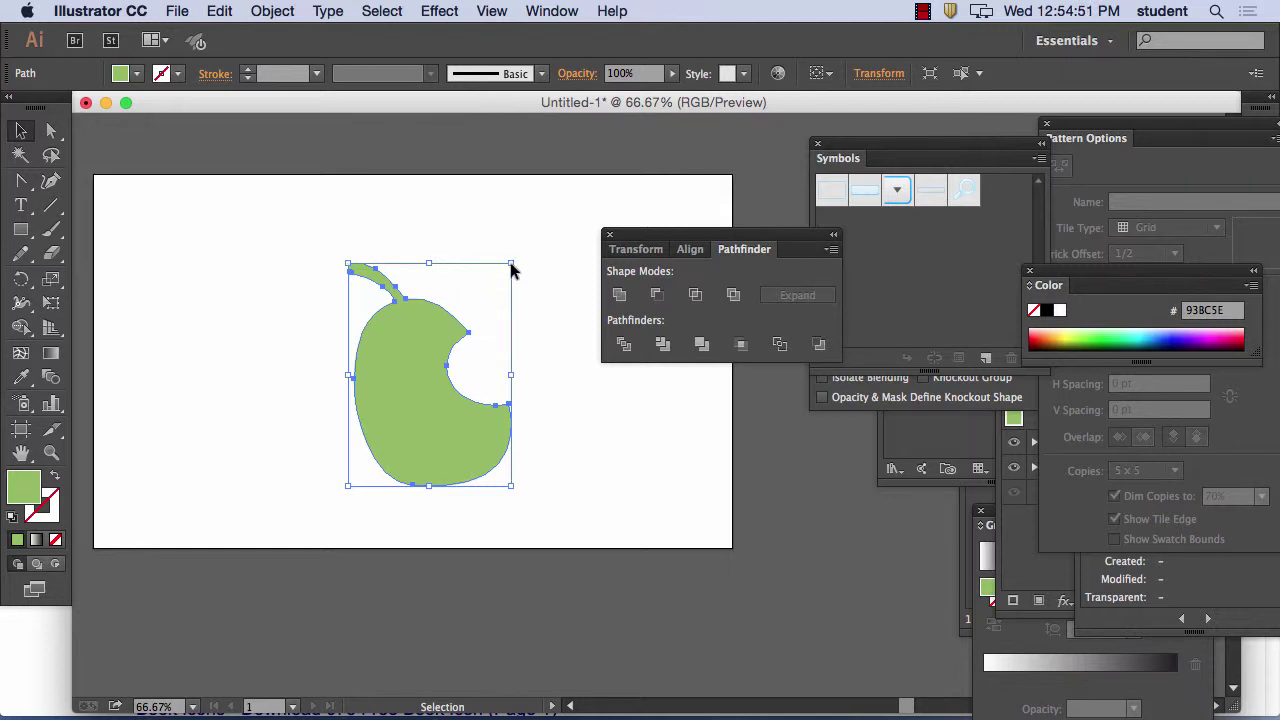
Step: Widen the fruit slightly and start a 3D Extrude & Bevel effect on it with the preview enabled
mouse_move(515, 263)
left_mouse_down()
mouse_move(543, 266)
mouse_move(523, 265)
left_mouse_up()
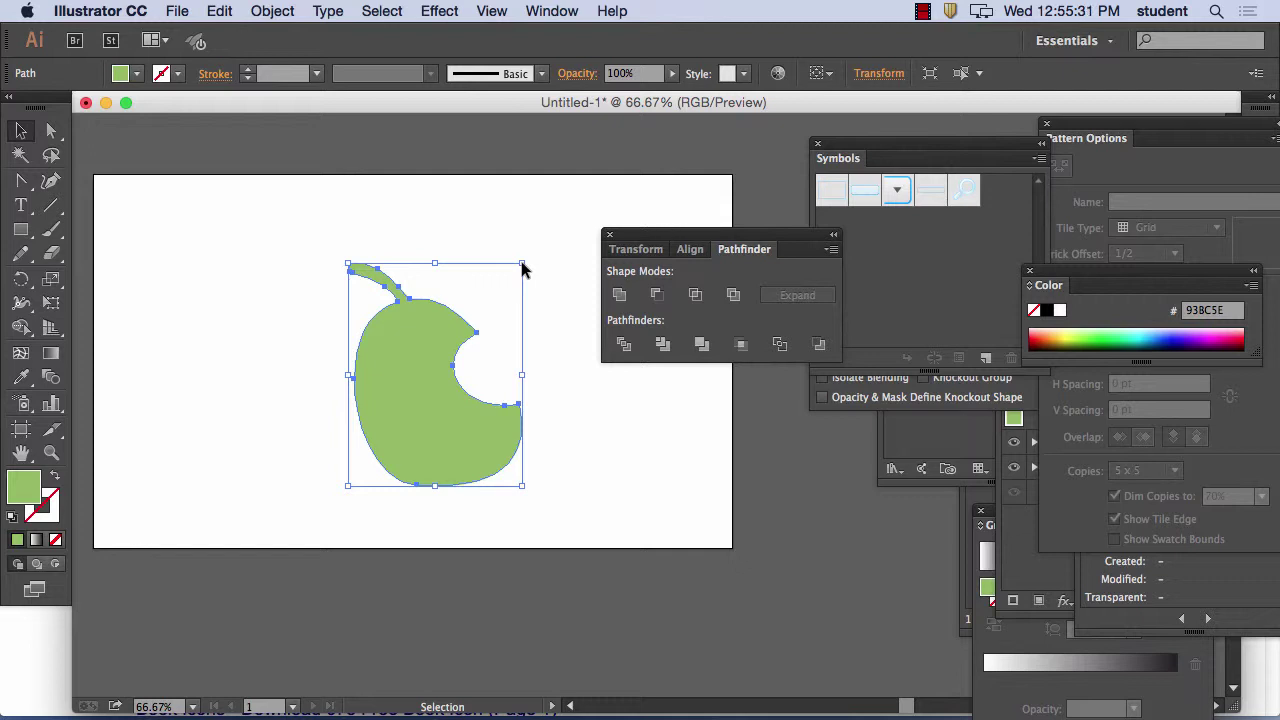
left_click(436, 10)
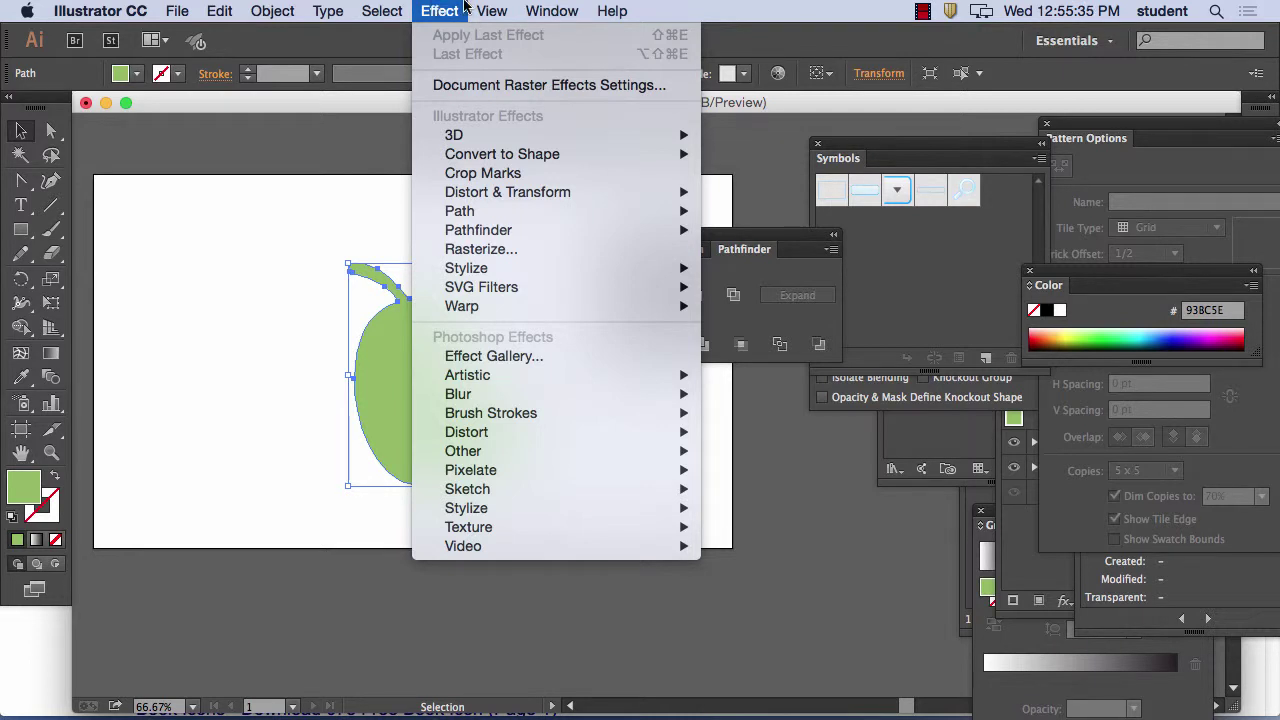
mouse_move(469, 136)
left_click(766, 141)
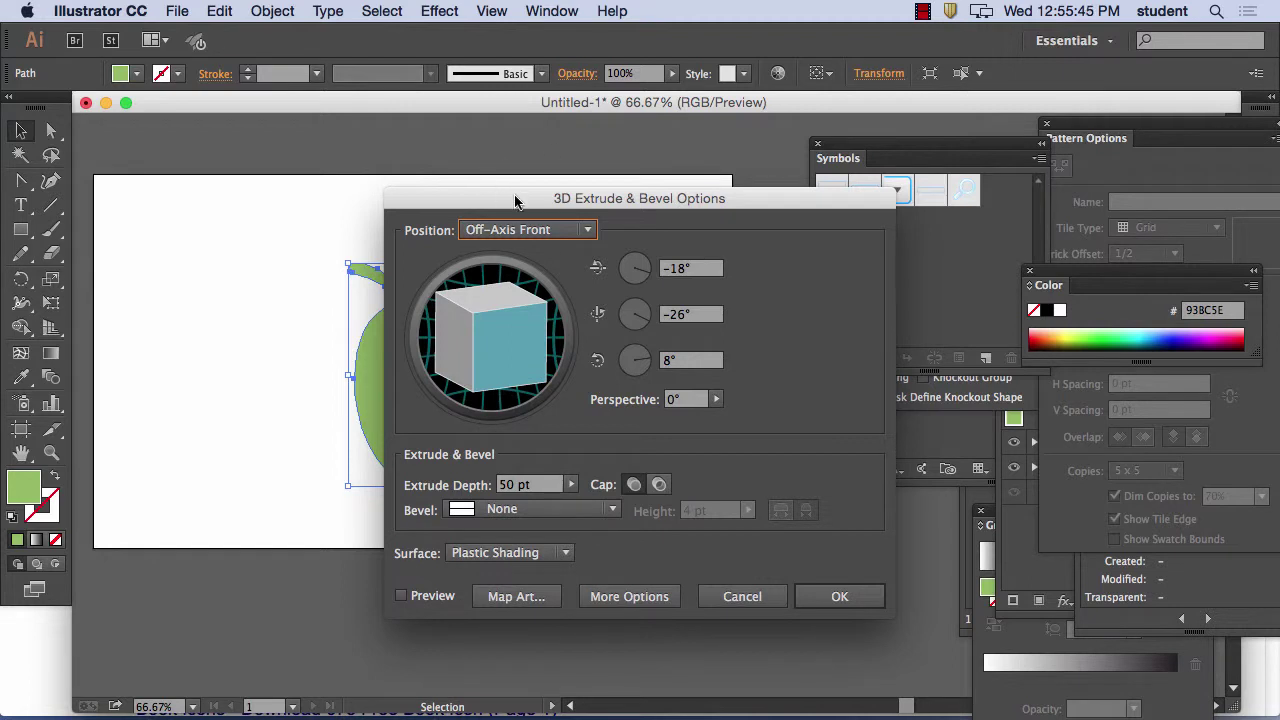
left_click_drag(516, 202, 718, 163)
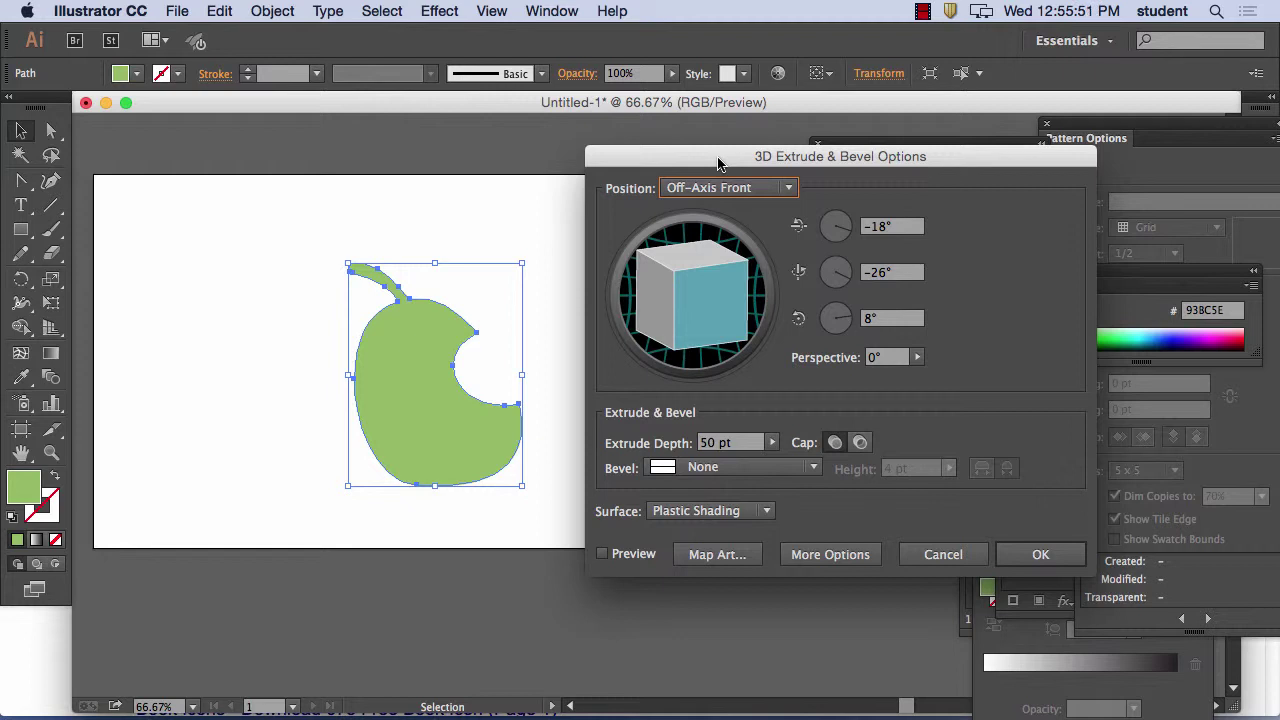
left_click(603, 555)
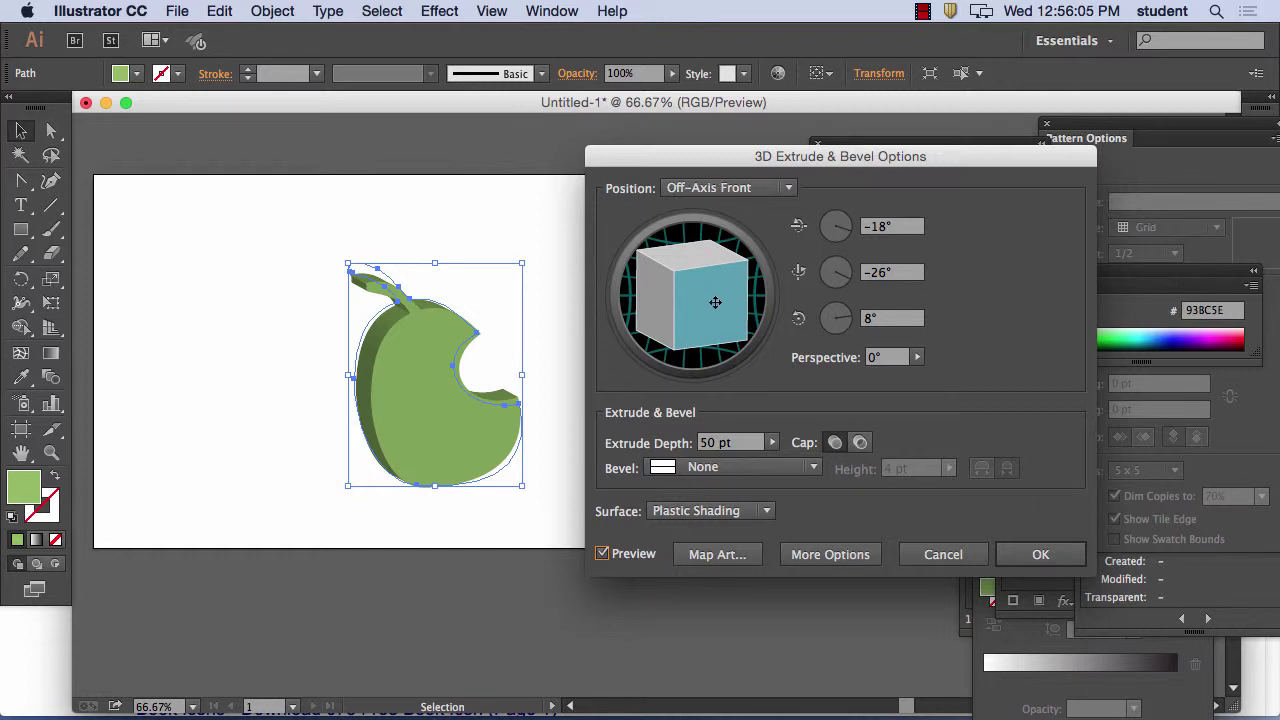
Step: Rotate the extruded fruit to about -4°, 41° and -12° and set its extrude depth to 51 pt
mouse_move(715, 303)
left_mouse_down()
mouse_move(672, 298)
mouse_move(724, 330)
mouse_move(690, 289)
mouse_move(664, 296)
mouse_move(720, 301)
left_mouse_up()
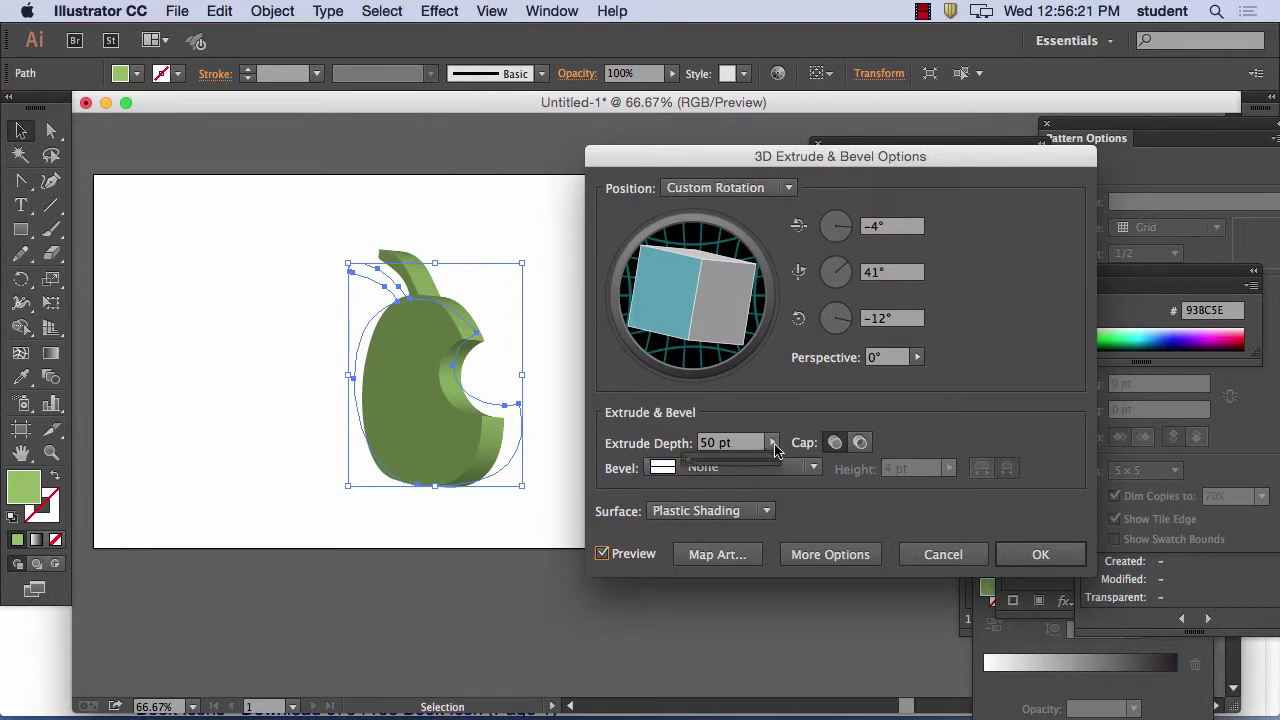
left_click(772, 442)
left_click_drag(688, 462, 689, 465)
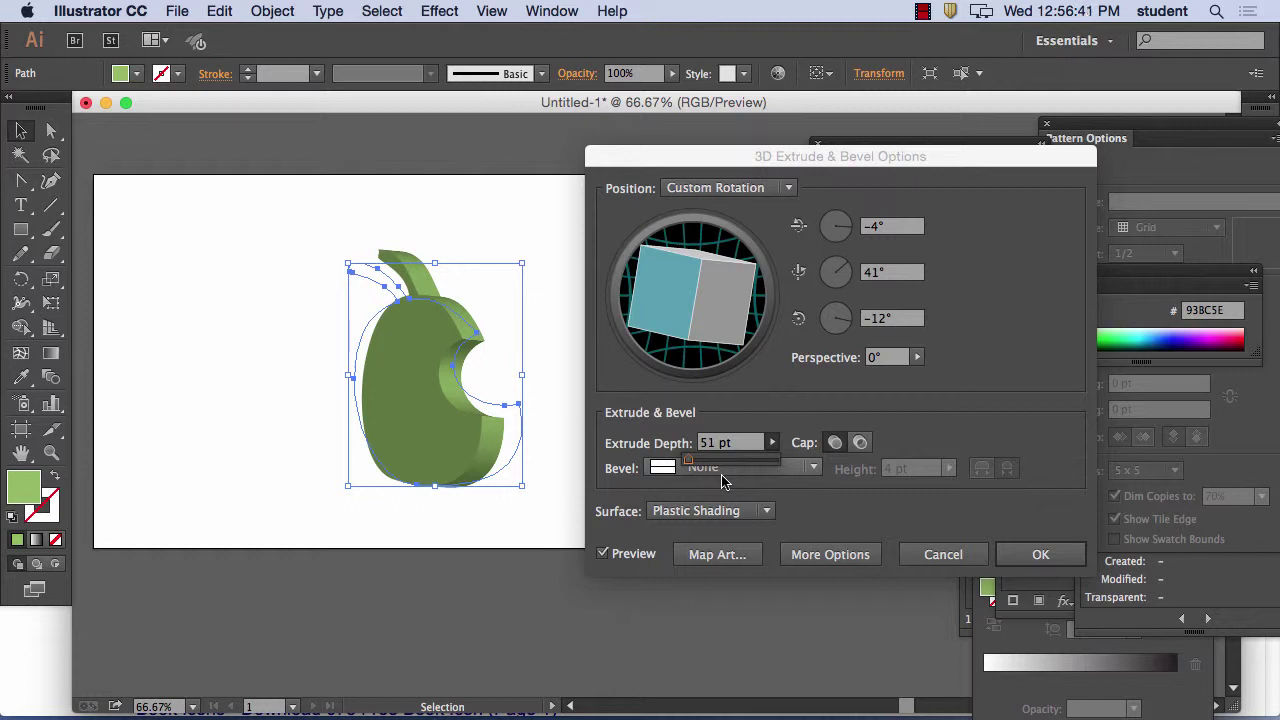
Step: Try the Classic bevel on the extruded fruit and return the bevel to None
left_click(776, 470)
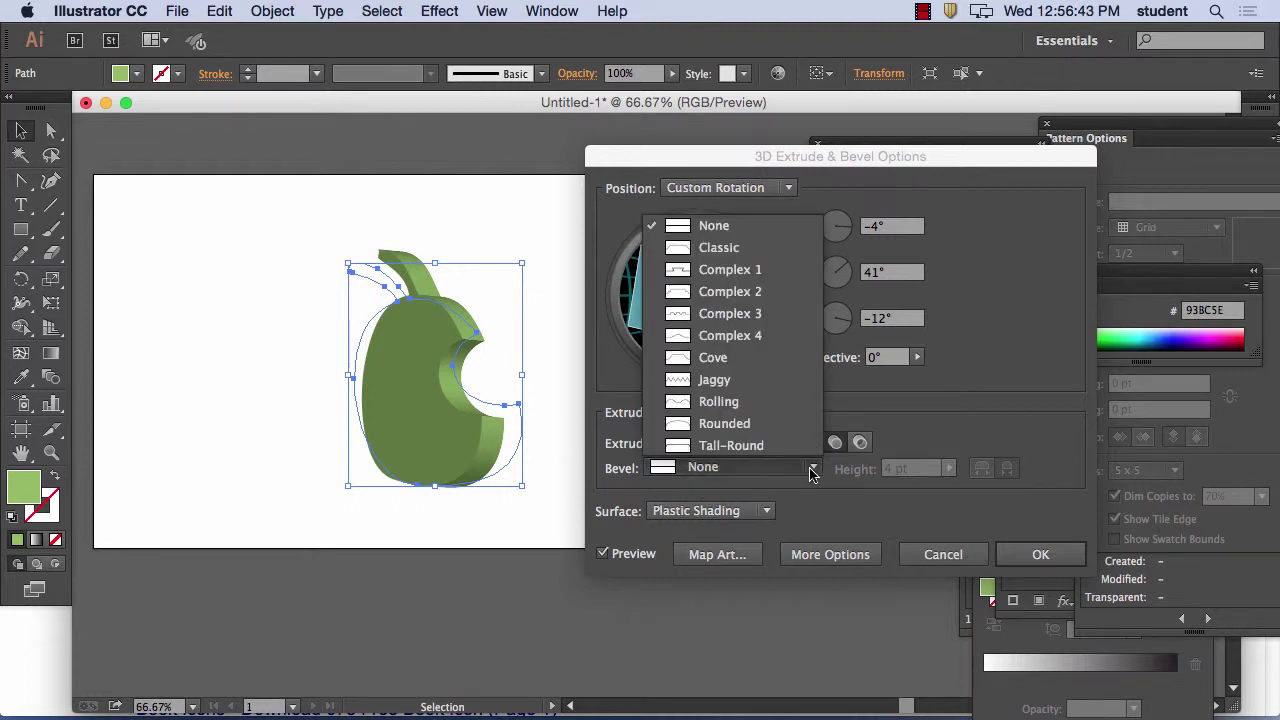
left_click(735, 247)
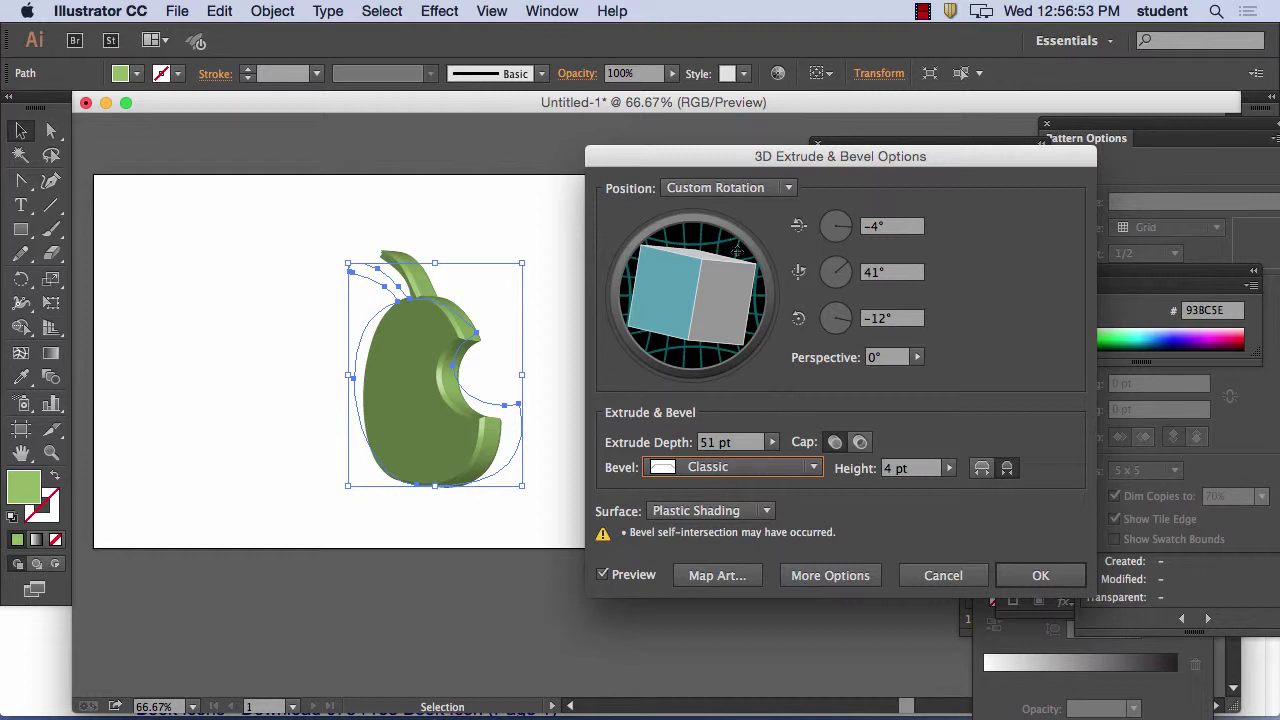
left_click(787, 478)
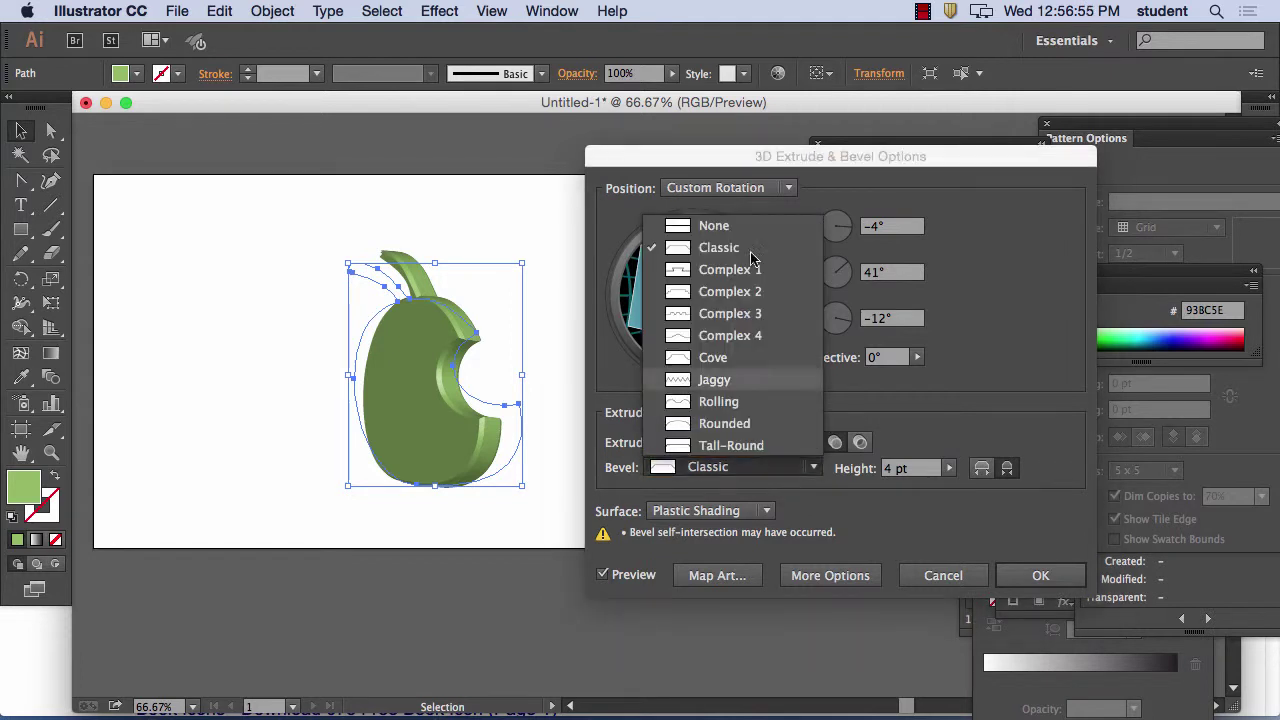
left_click(751, 224)
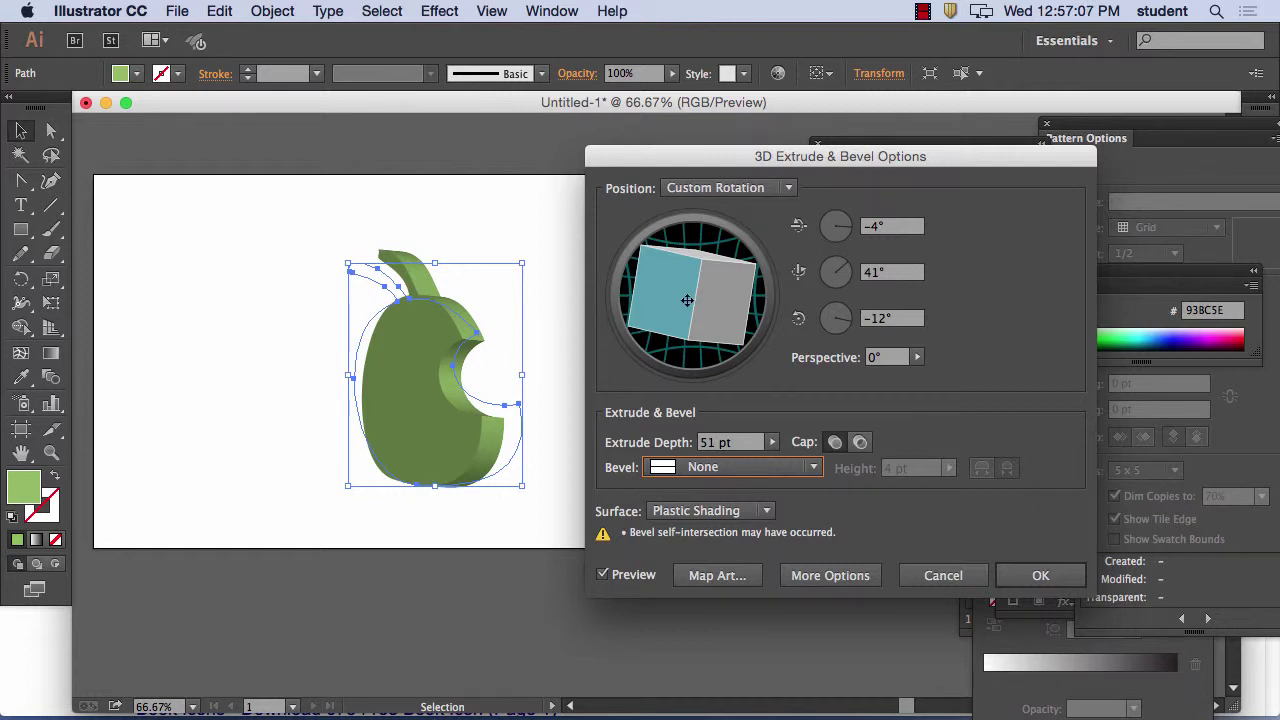
Step: Rotate the fruit to about -2°, 29° and -10°, and try Wireframe, No Shading and Diffuse Shading surfaces before choosing Plastic Shading
left_click_drag(689, 300, 705, 300)
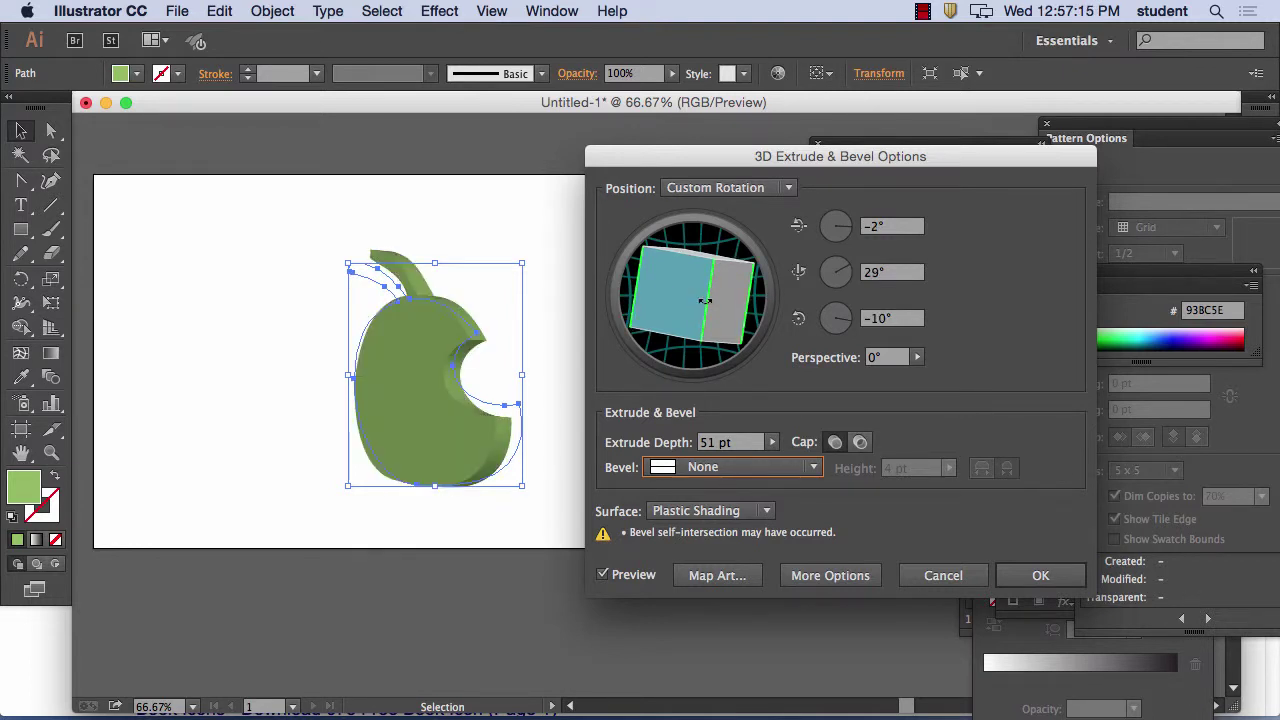
left_click(712, 511)
left_click(727, 527)
left_click(712, 511)
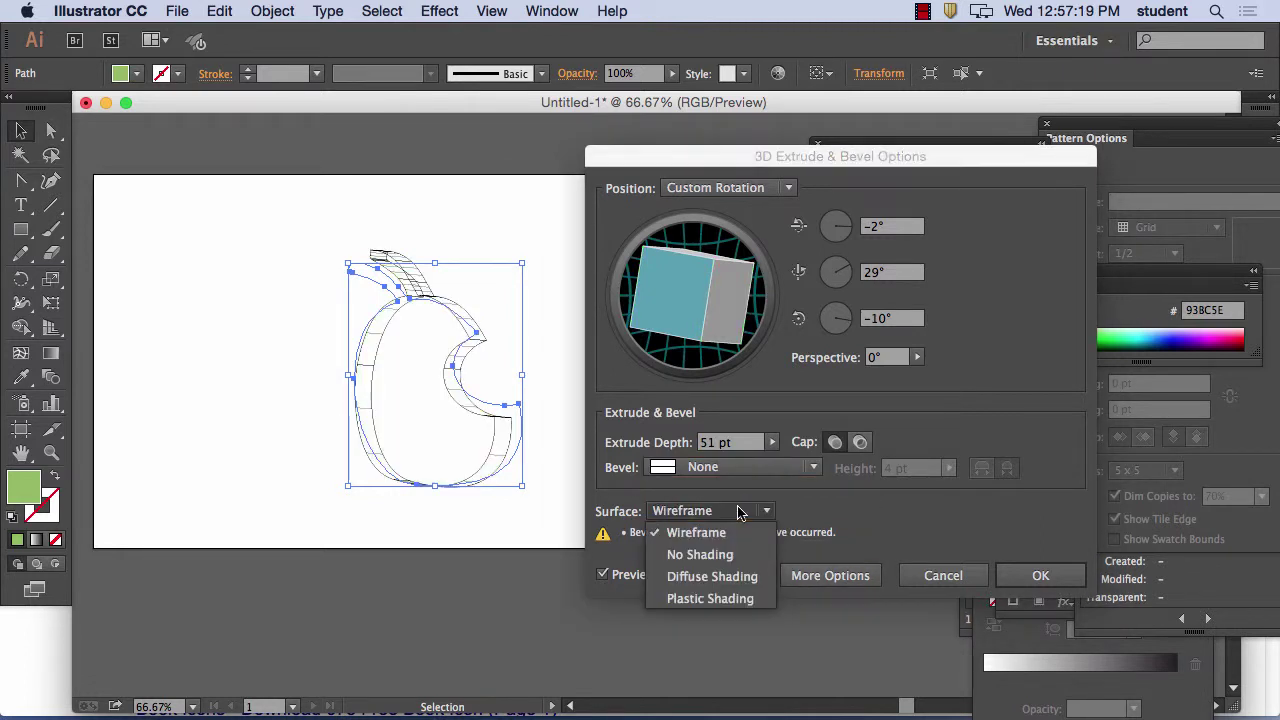
left_click(735, 552)
left_click(738, 512)
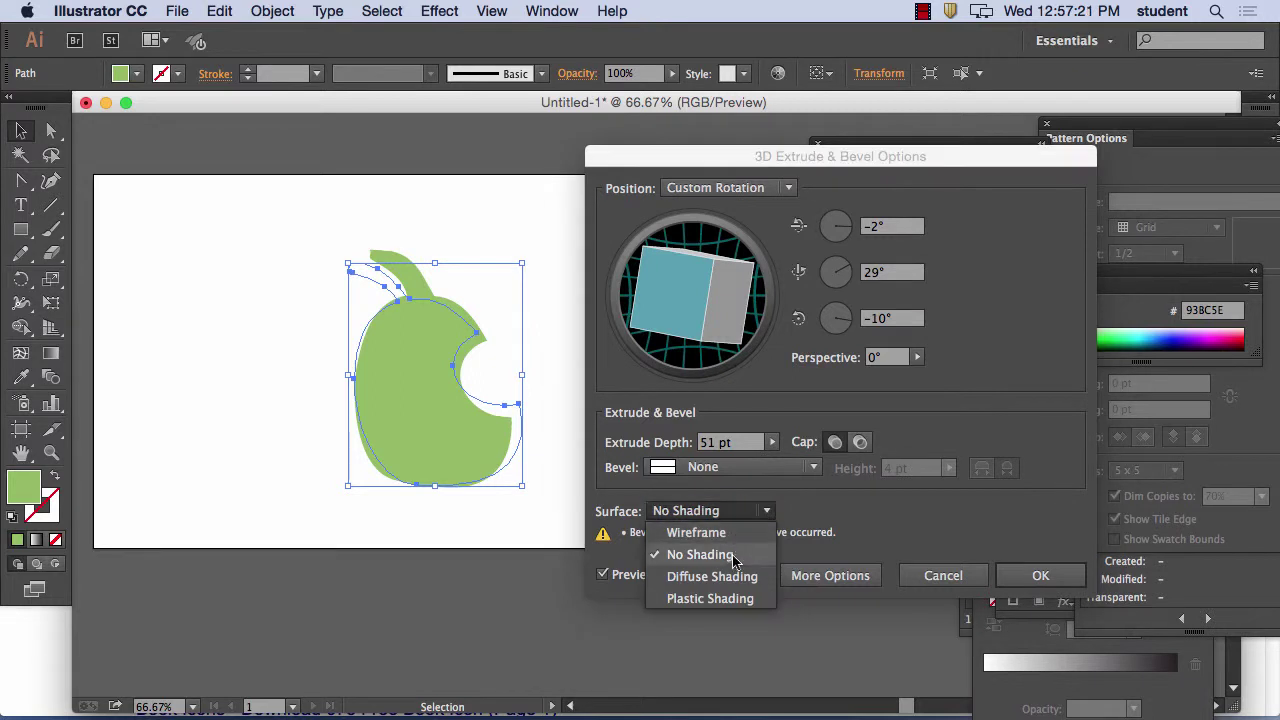
left_click(735, 574)
left_click(728, 511)
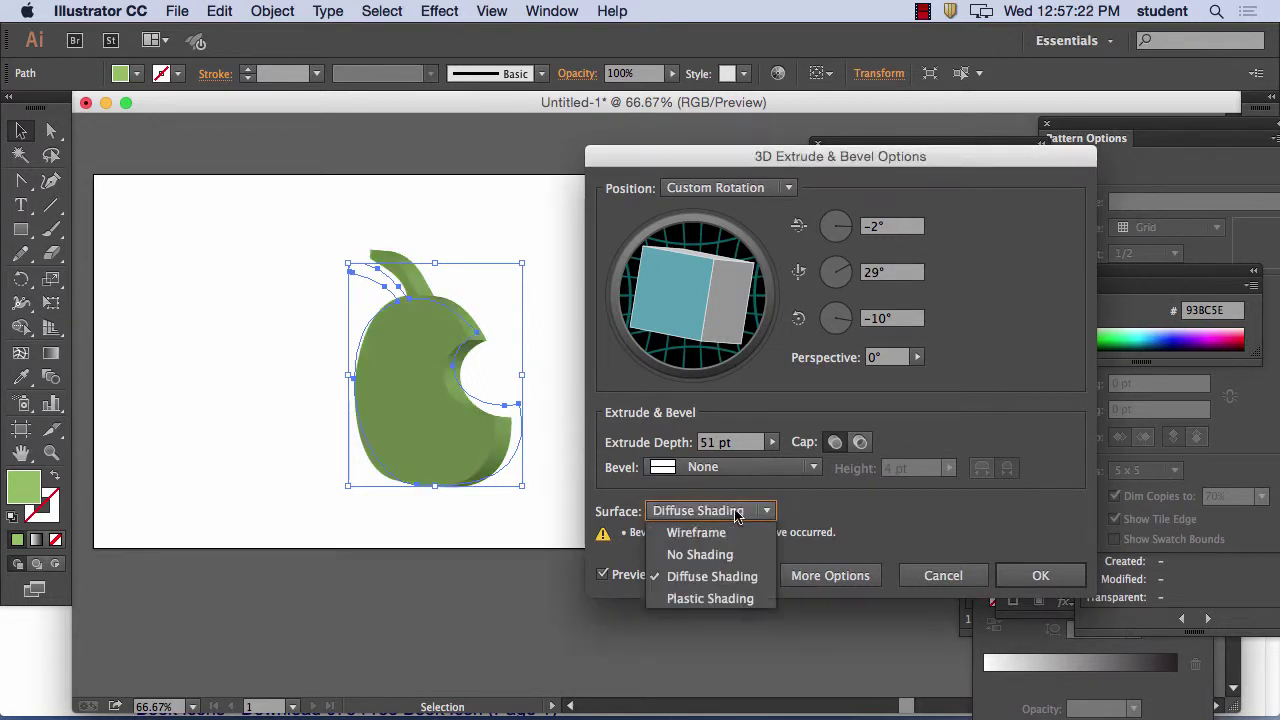
left_click(720, 597)
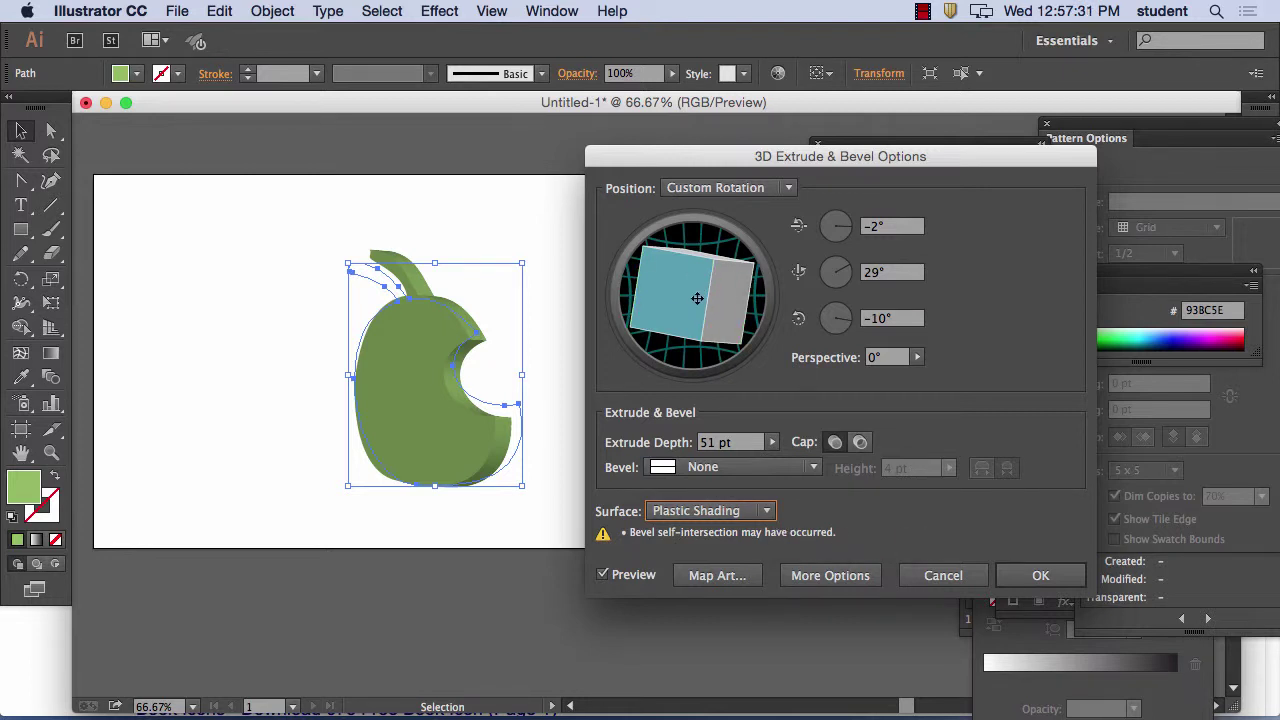
Step: Turn the extruded fruit slightly further, apply the 3D effect and deselect the fruit
left_click_drag(749, 279, 731, 300)
left_click(1038, 573)
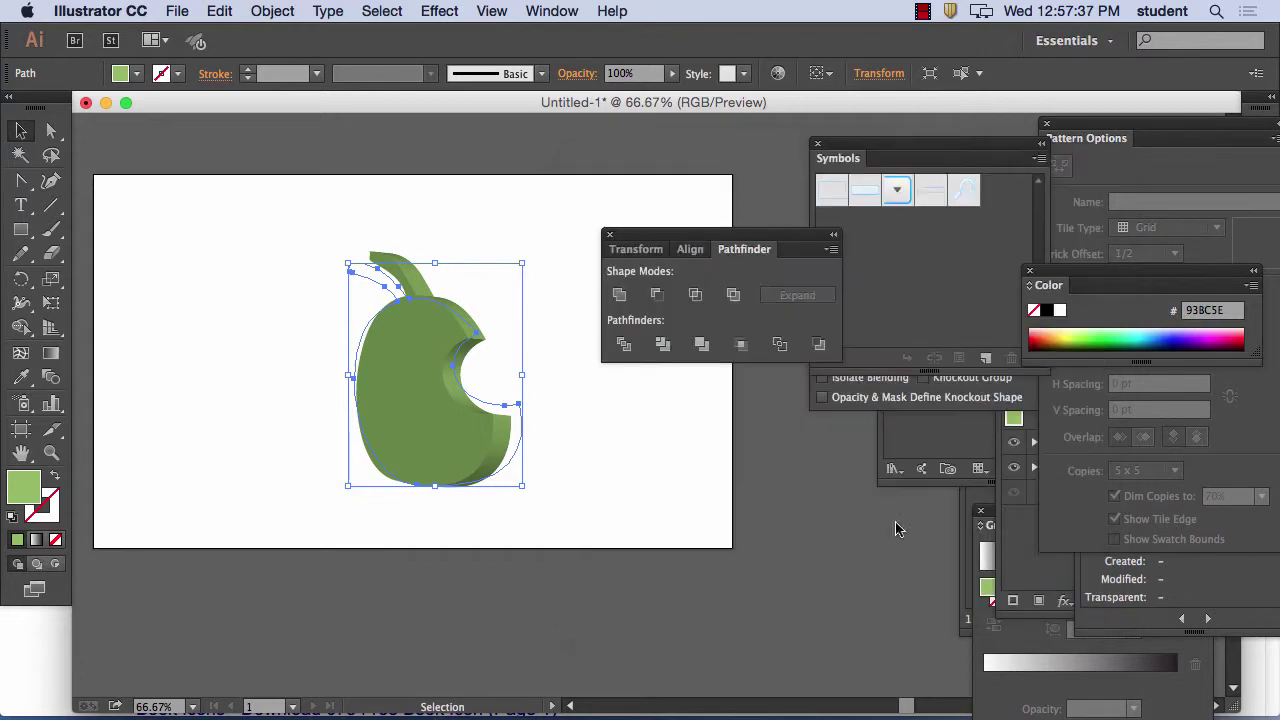
left_click(668, 430)
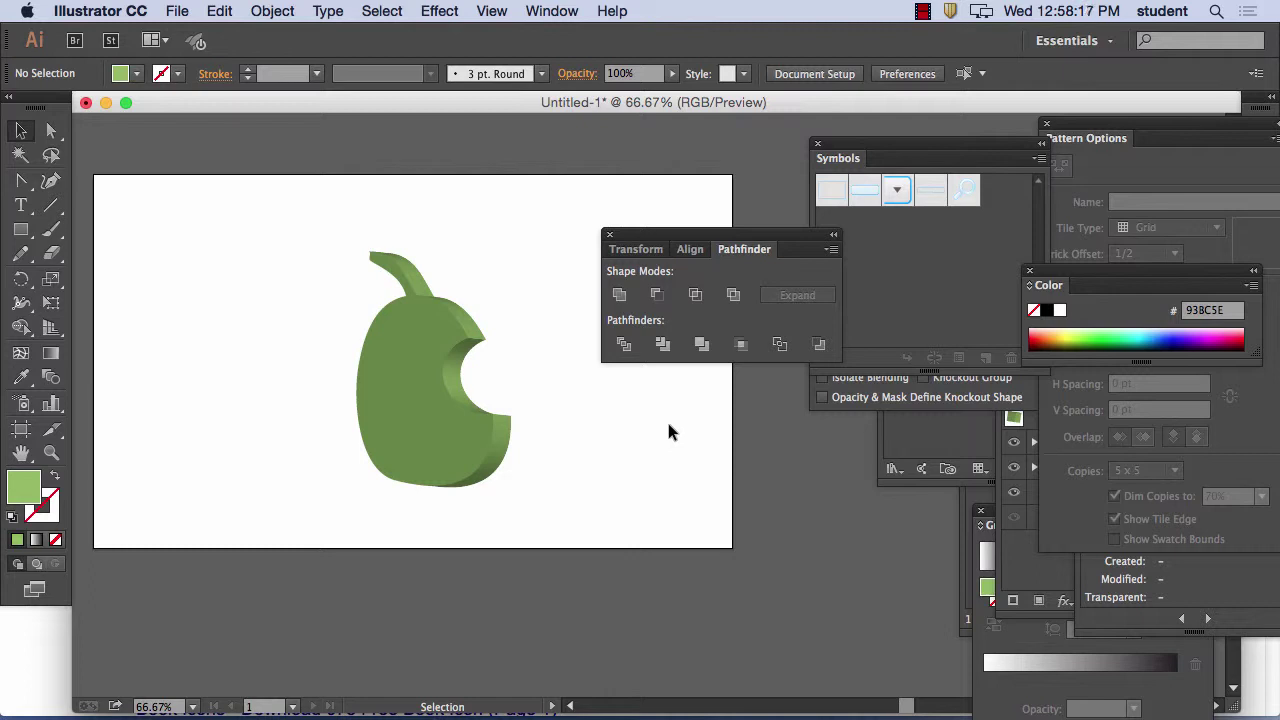
Step: Resize the artboard to 512 pt wide and 512 pt high
double_click(22, 432)
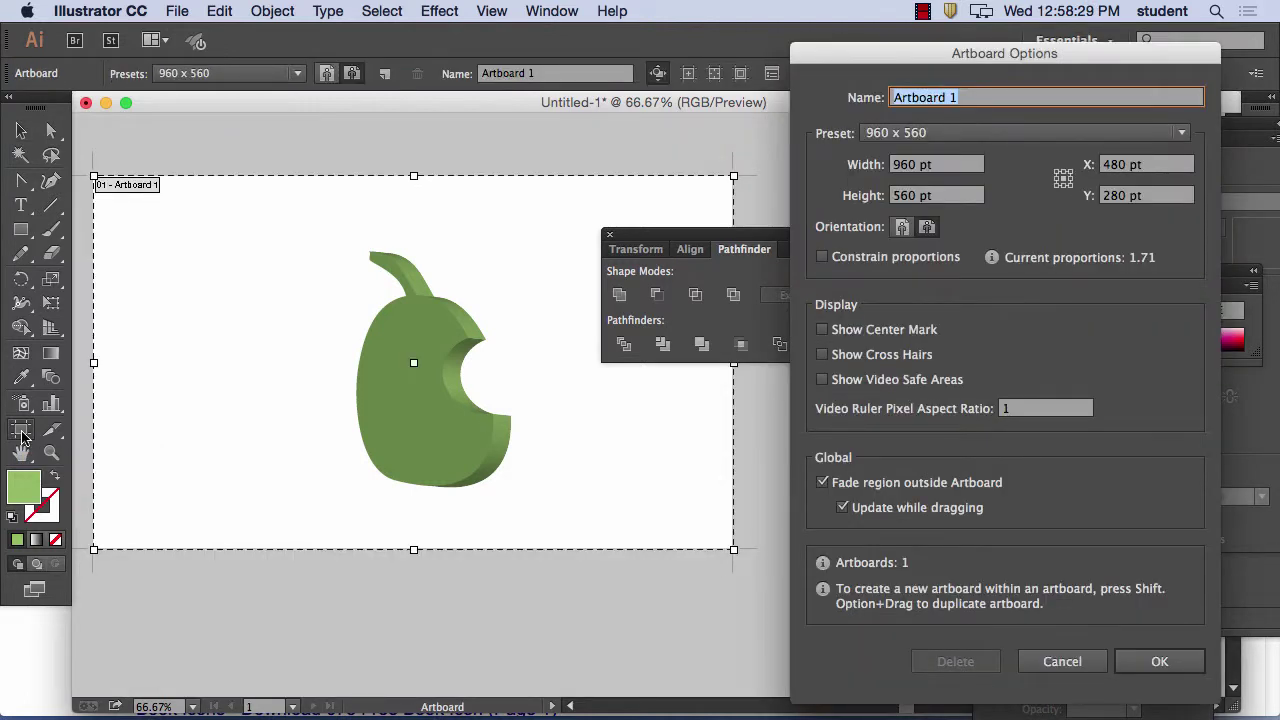
left_click_drag(960, 58, 905, 59)
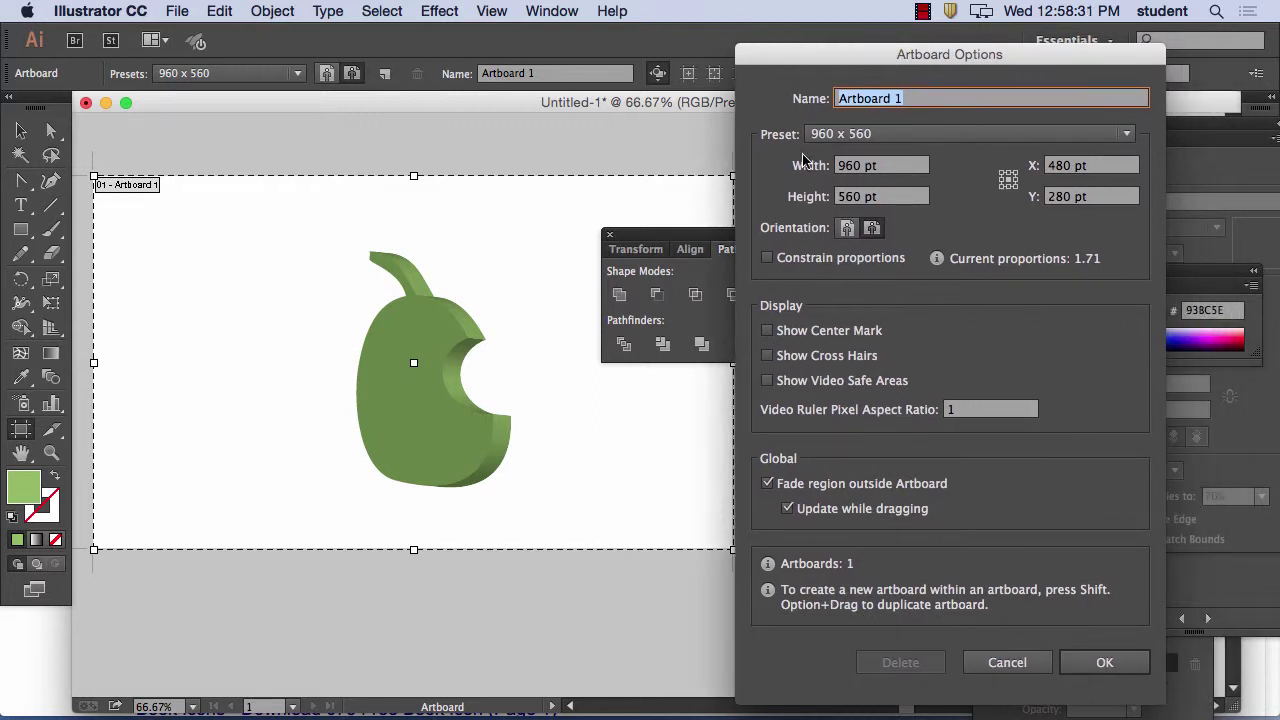
double_click(862, 166)
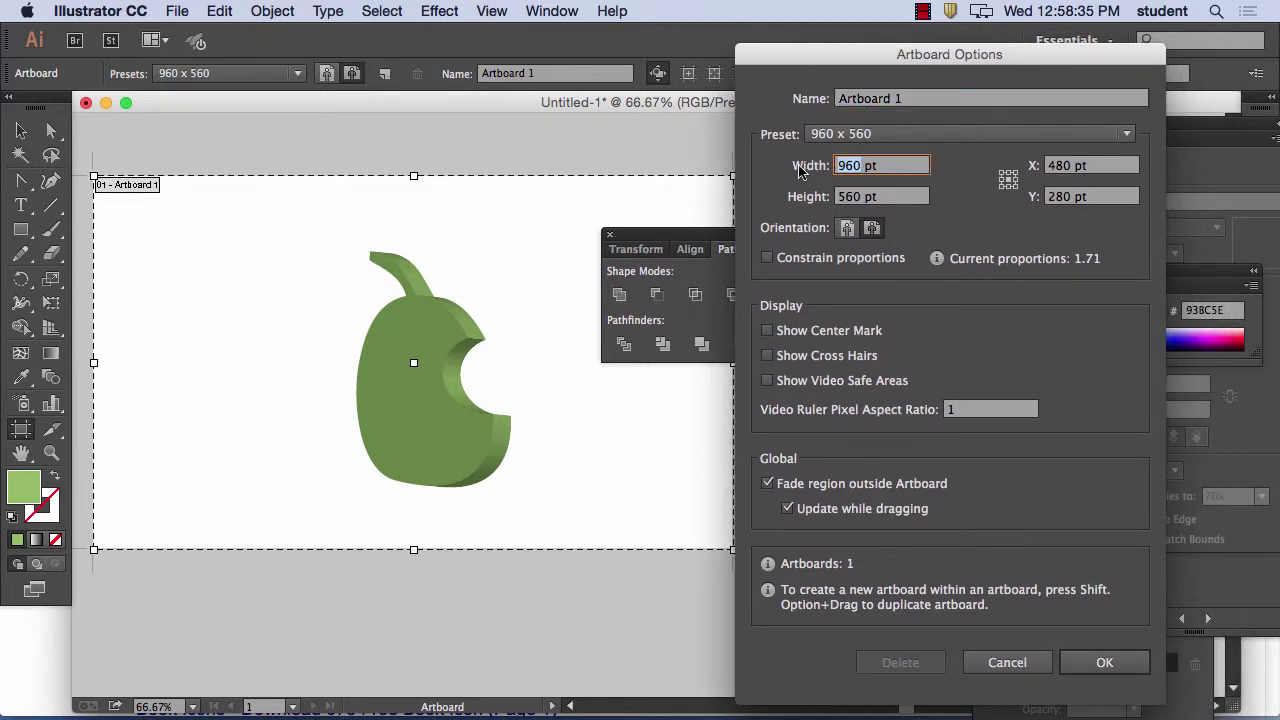
type("512")
double_click(862, 197)
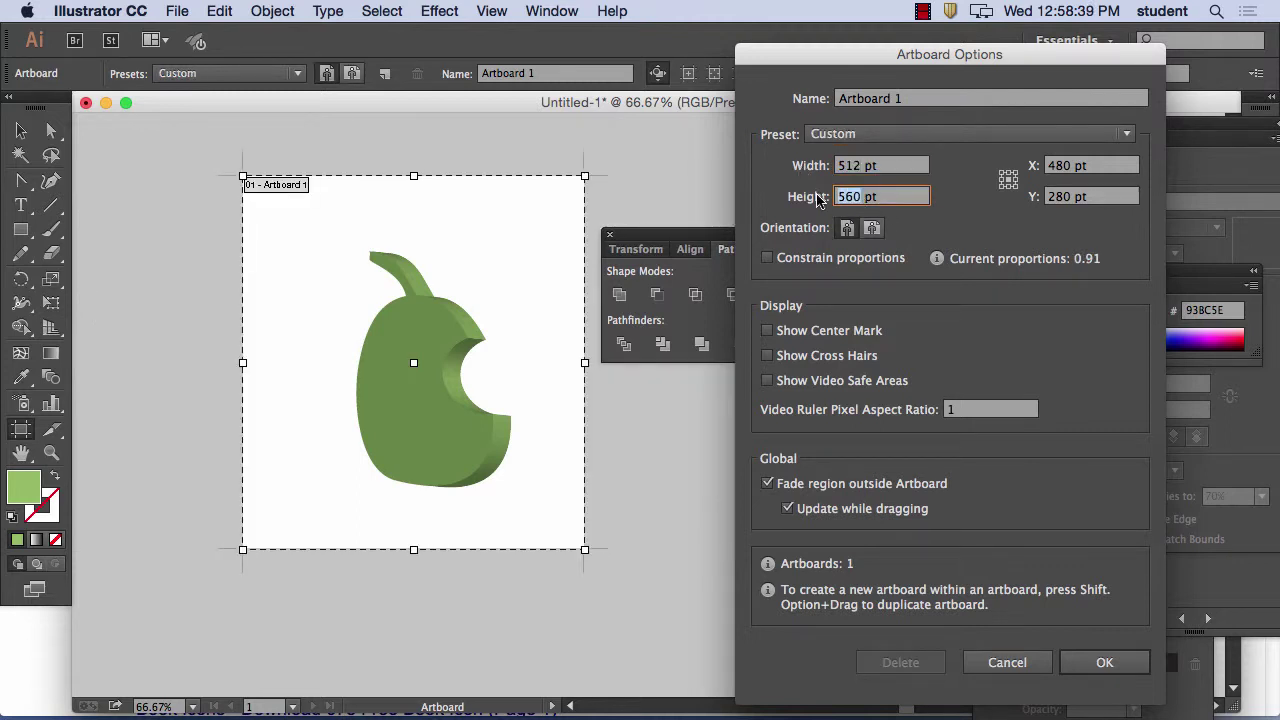
type("512")
left_click(1090, 165)
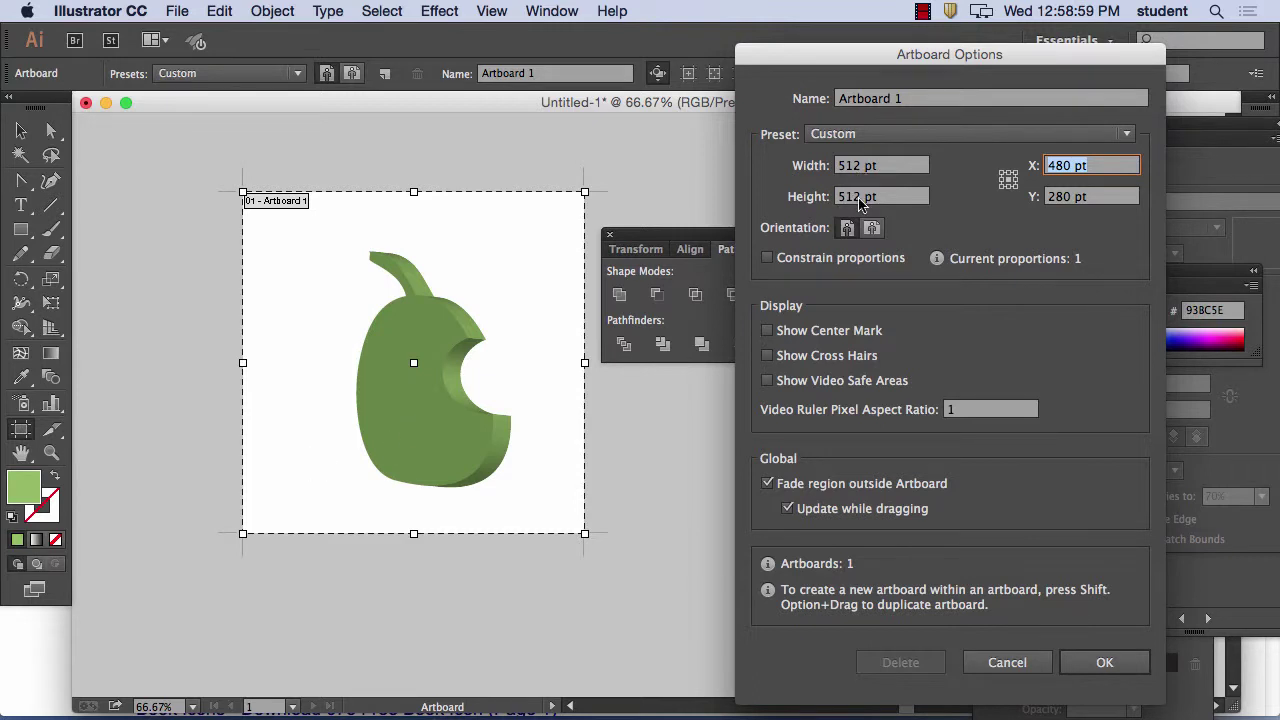
left_click(1096, 664)
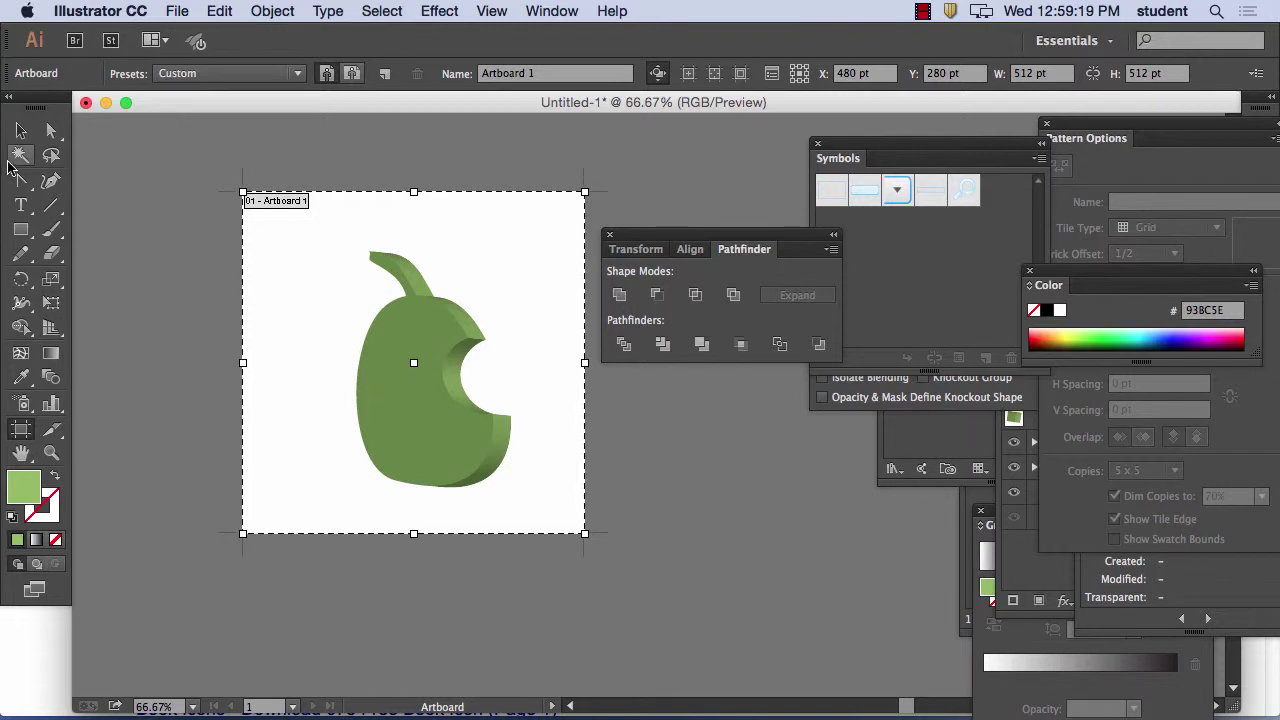
Step: Select the 3D fruit and enlarge it towards the artboard's upper-right and lower-left corners
left_click(20, 130)
left_click(382, 339)
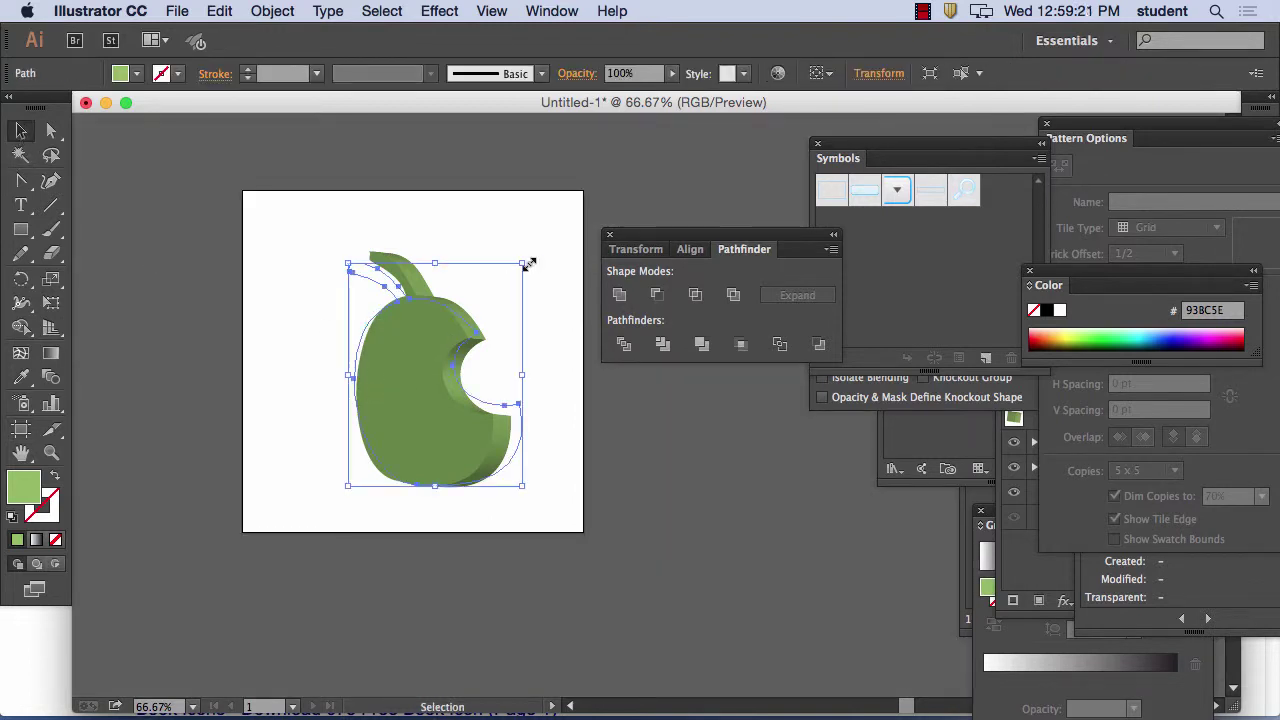
left_click_drag(524, 263, 575, 205)
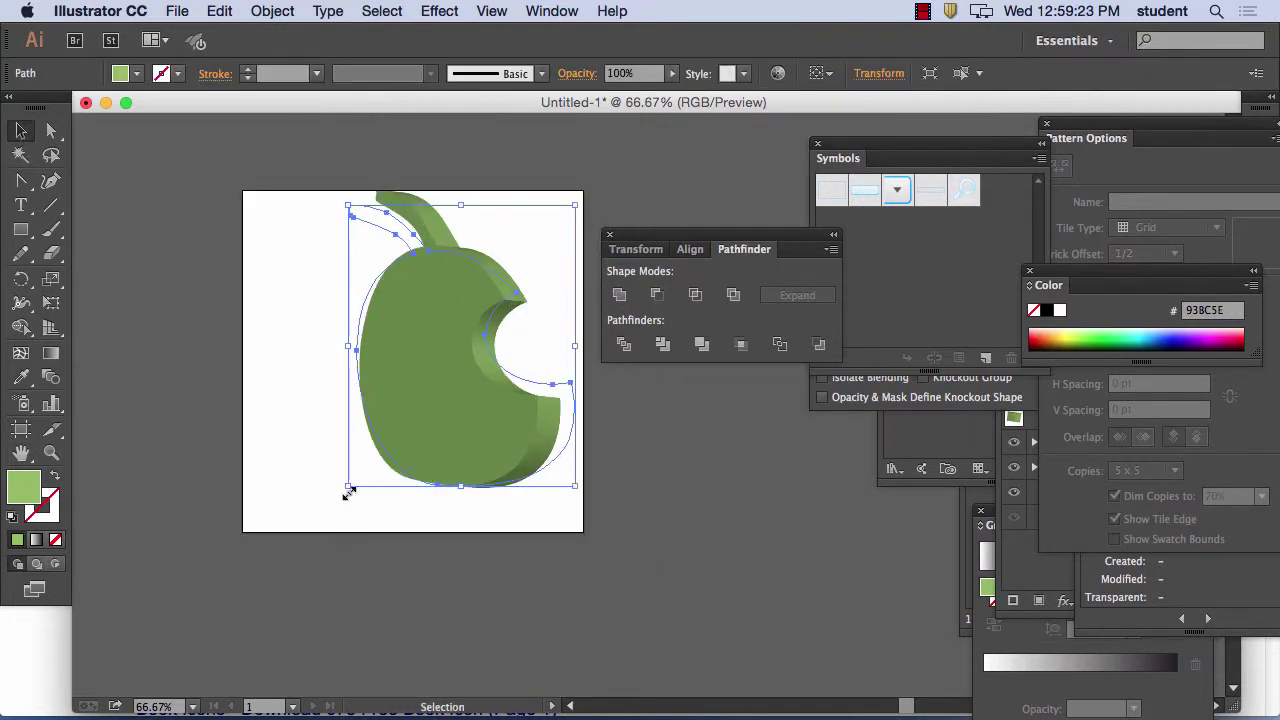
left_click_drag(342, 478, 292, 514)
left_click(477, 451)
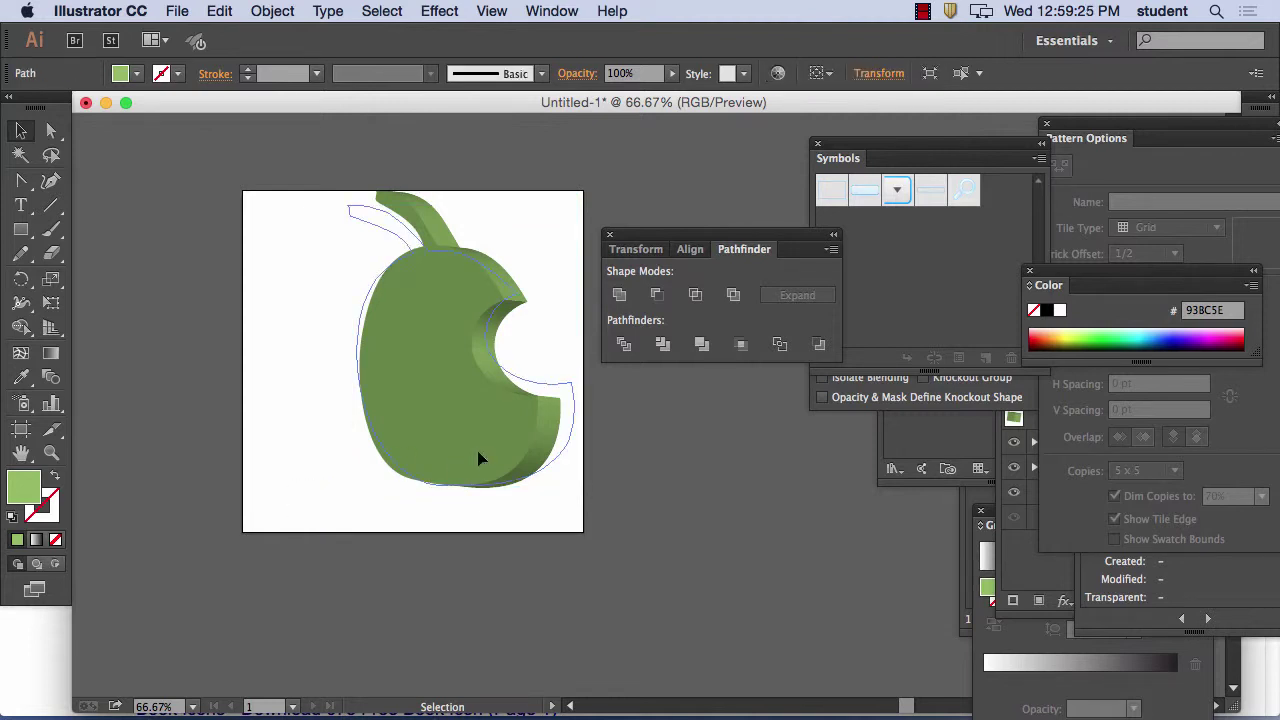
left_click(346, 488)
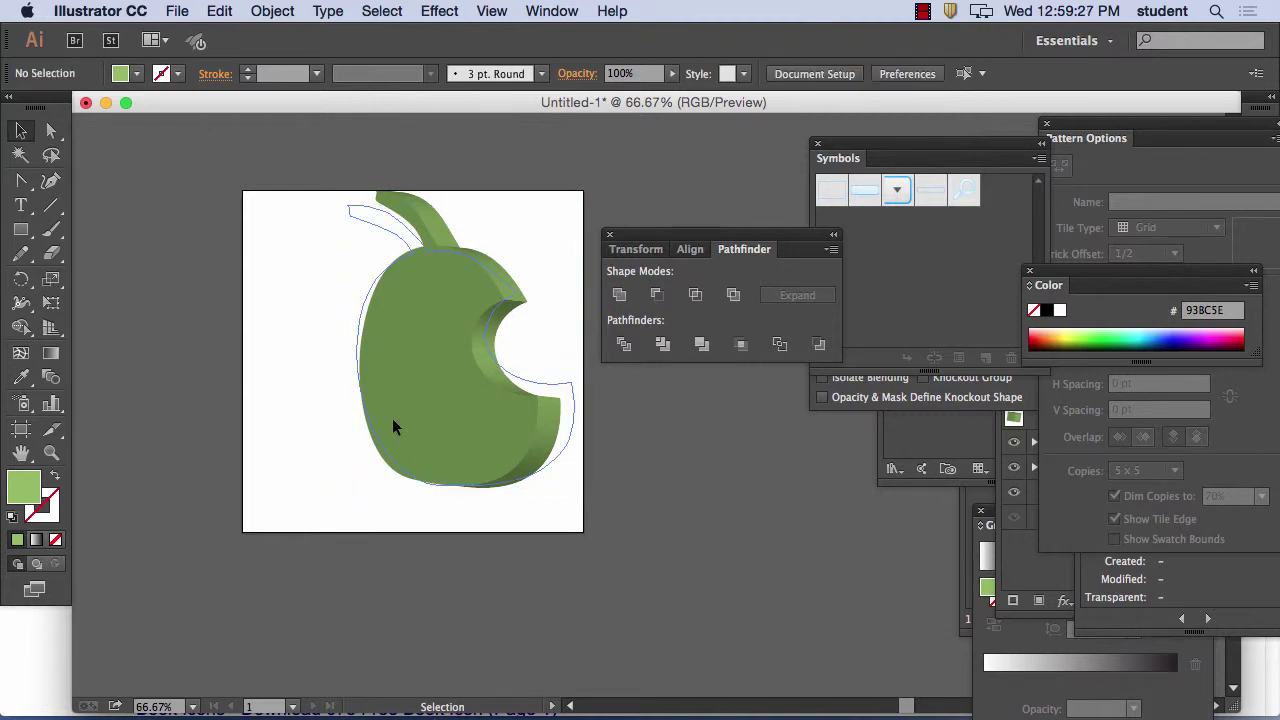
left_click(391, 349)
left_click_drag(348, 487, 286, 506)
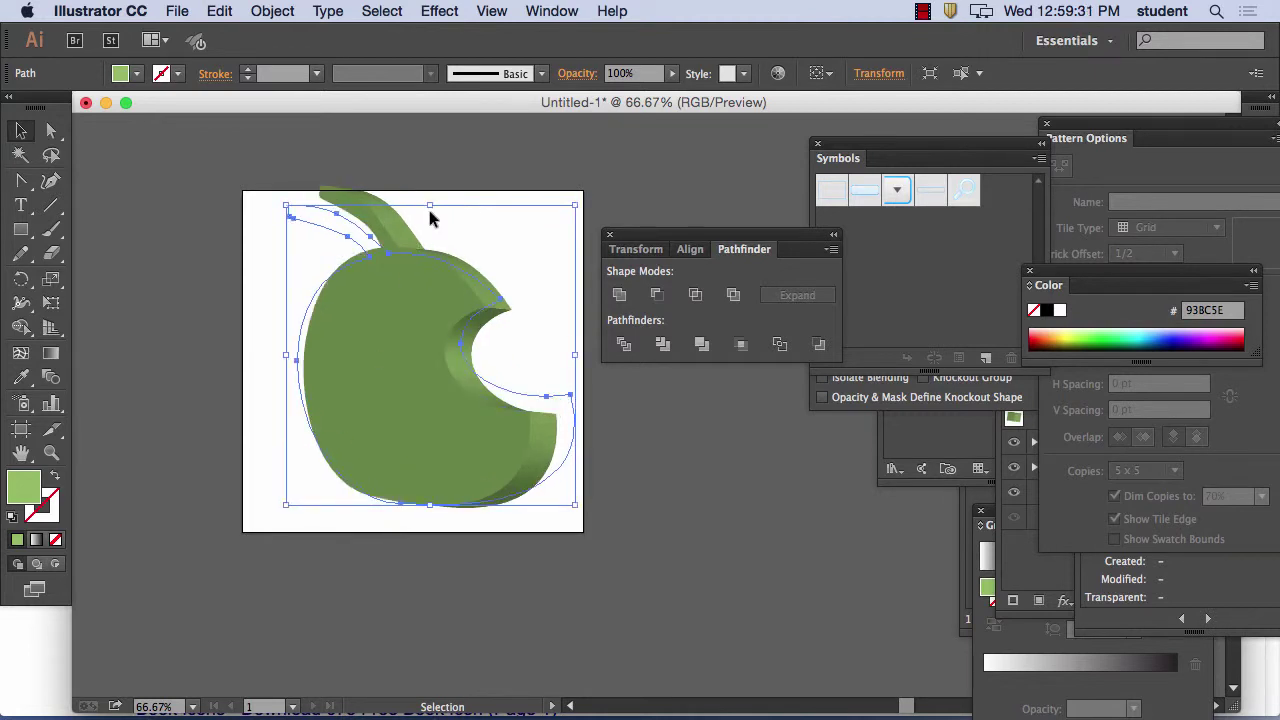
Step: Shift the fruit left and fine-tune its height and width so it nearly fills the square artboard
left_click_drag(431, 205, 431, 214)
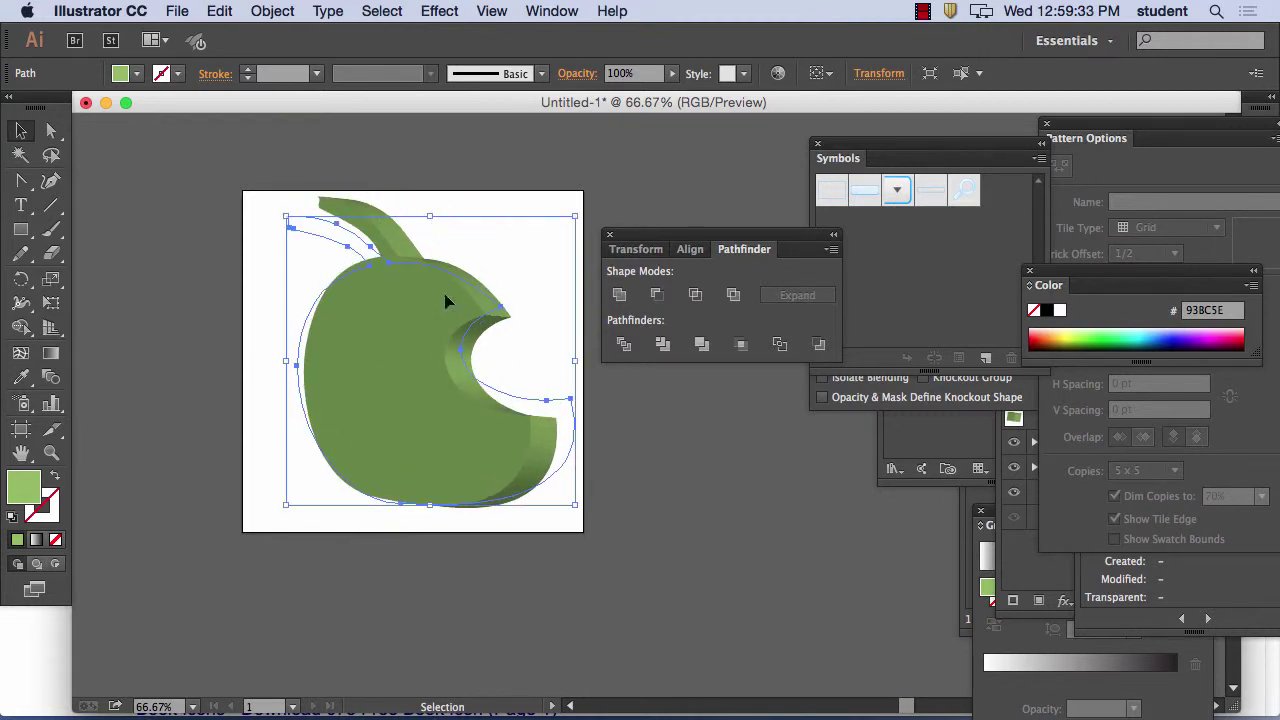
left_click_drag(445, 381, 422, 376)
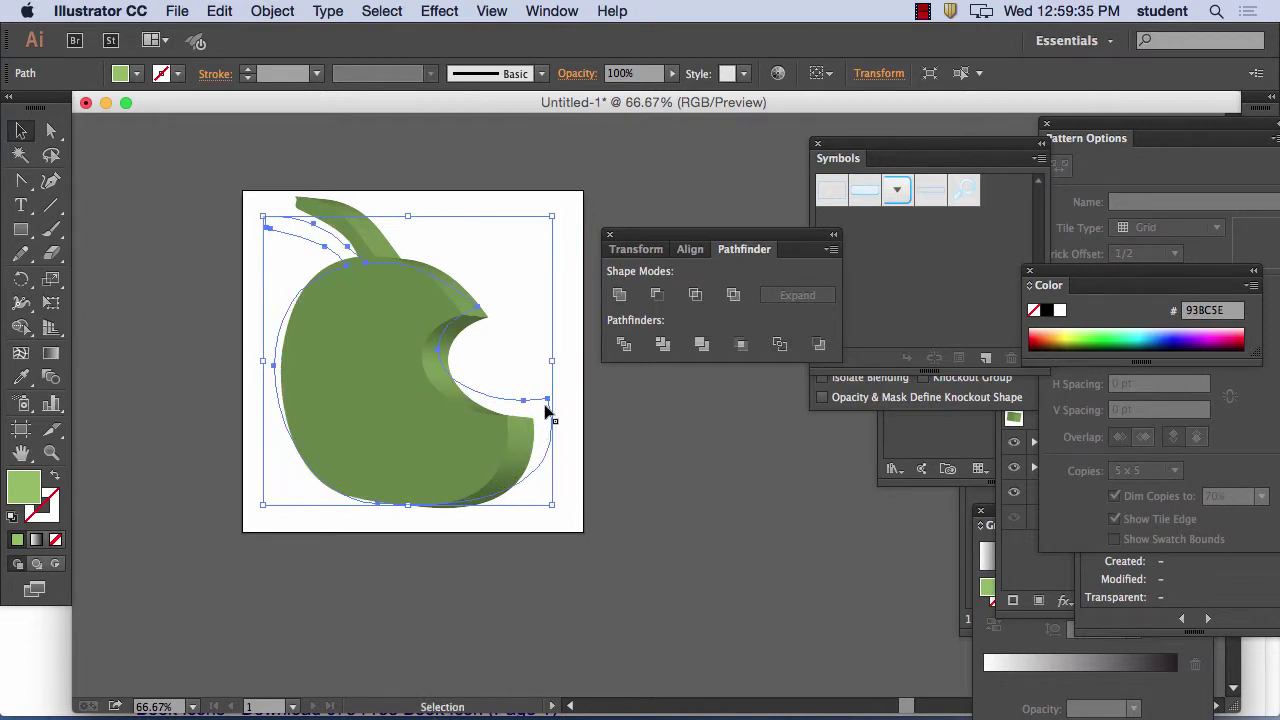
left_click_drag(552, 361, 557, 361)
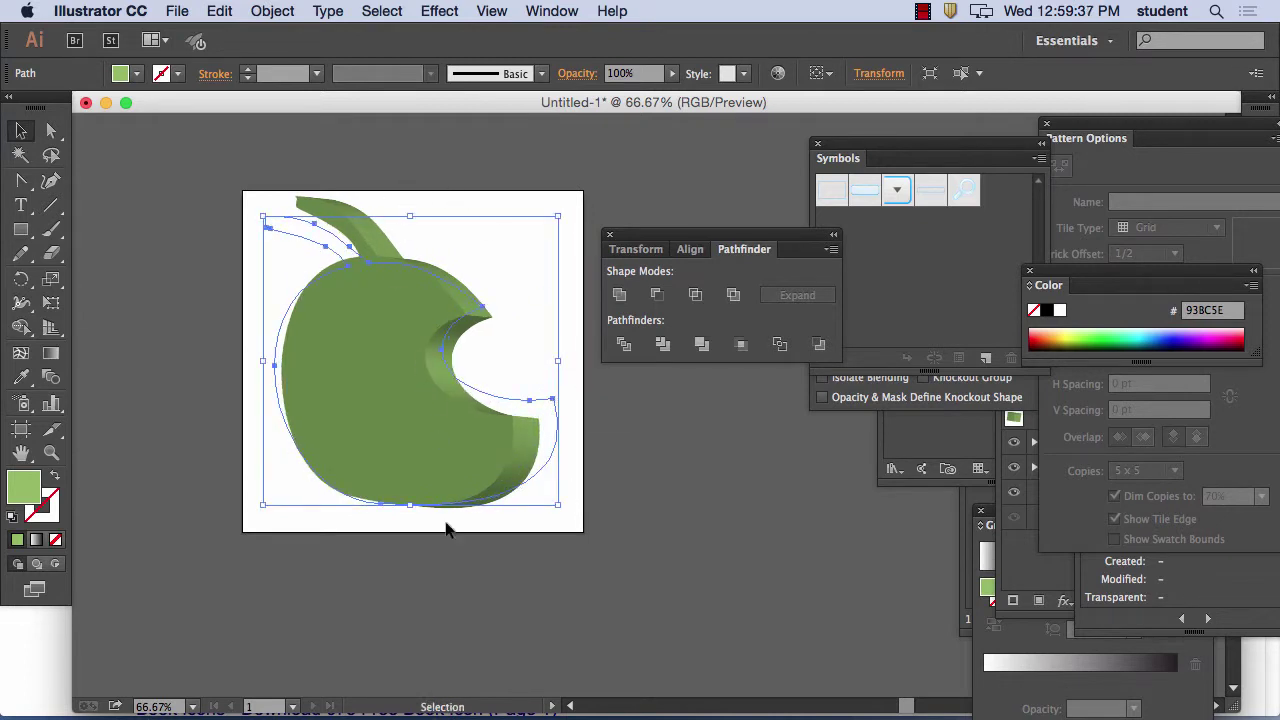
left_click_drag(413, 504, 412, 526)
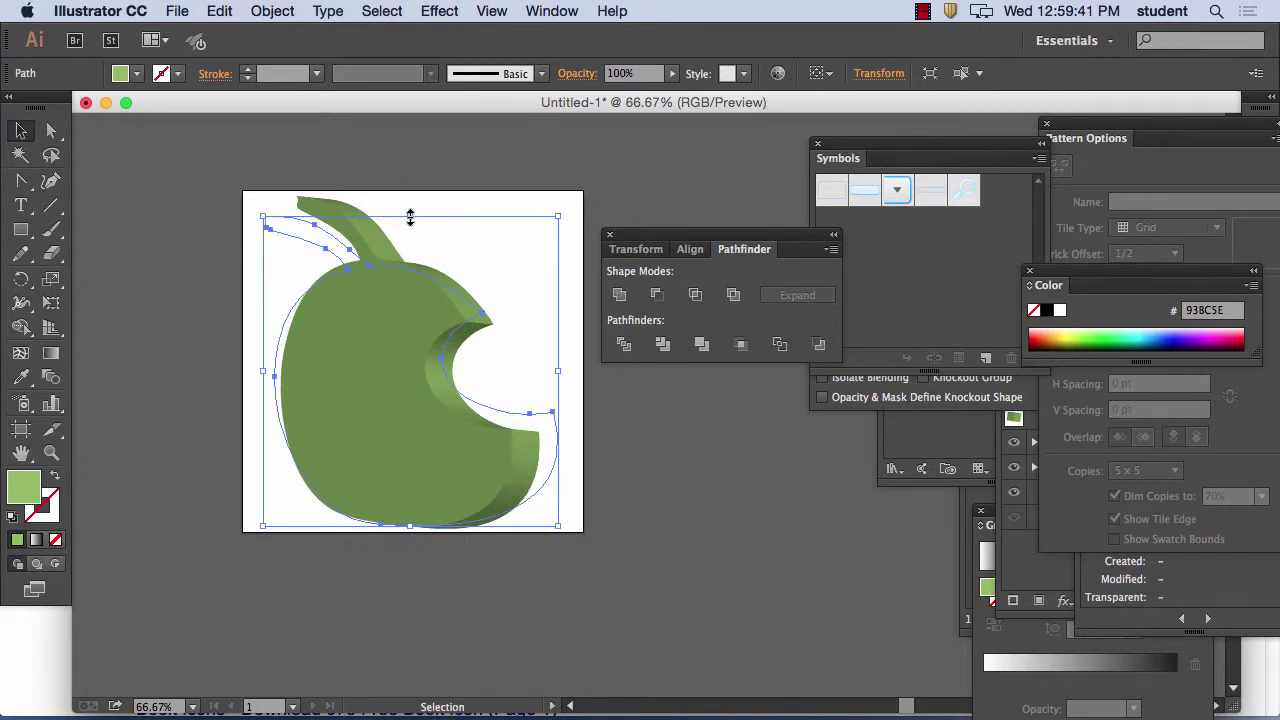
left_click_drag(411, 215, 411, 212)
left_click_drag(263, 369, 257, 371)
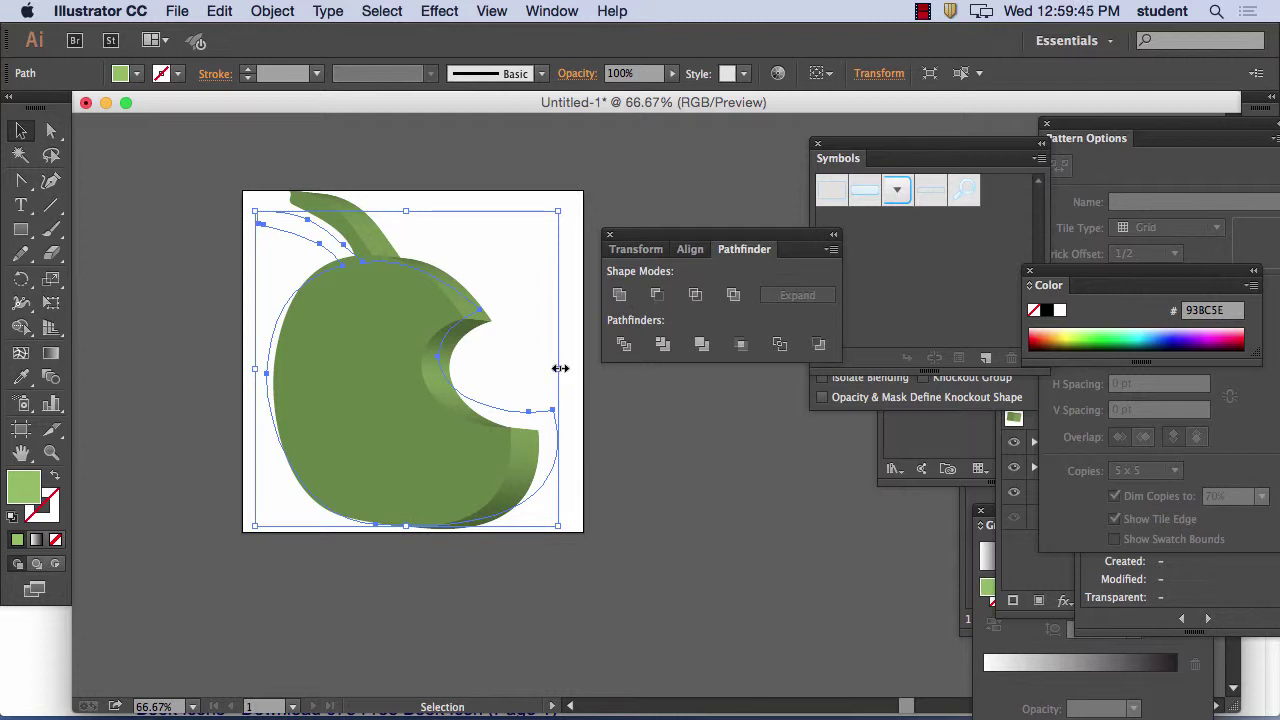
left_click_drag(558, 369, 563, 370)
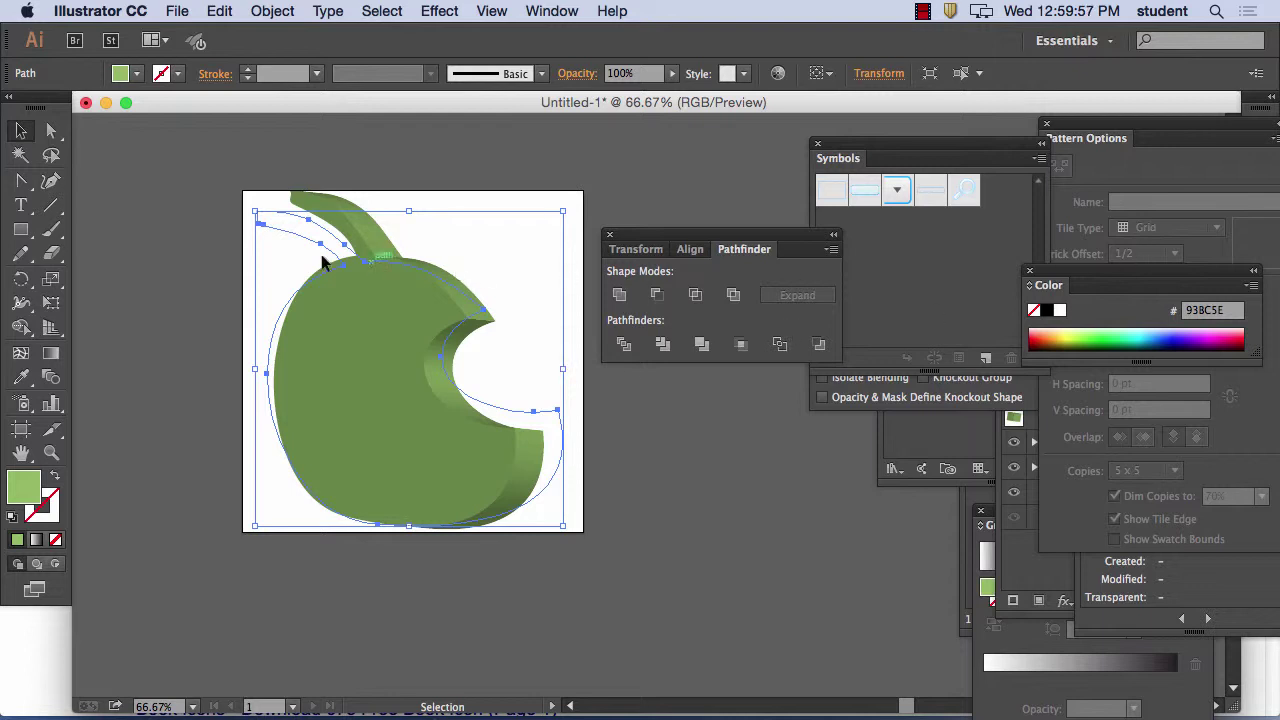
Step: Draw a rectangle covering the entire artboard and fill it with pale yellow (F9FFAA)
left_click(20, 229)
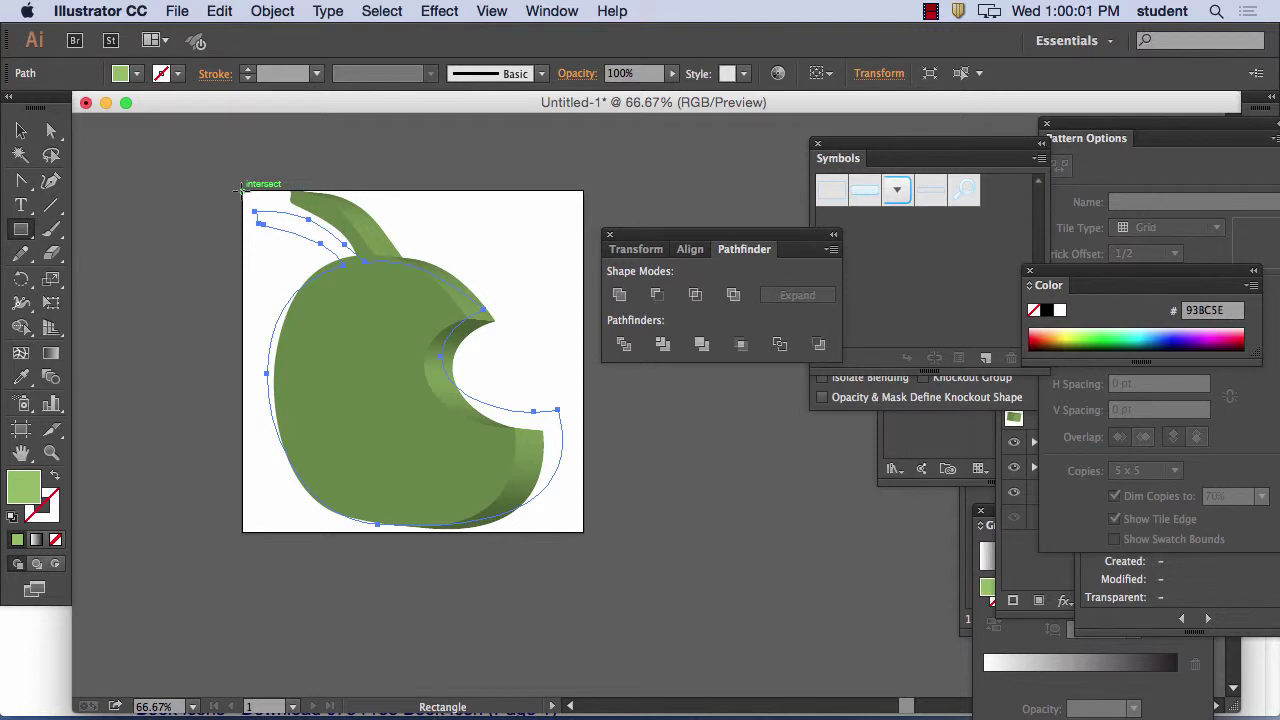
left_click_drag(243, 190, 583, 532)
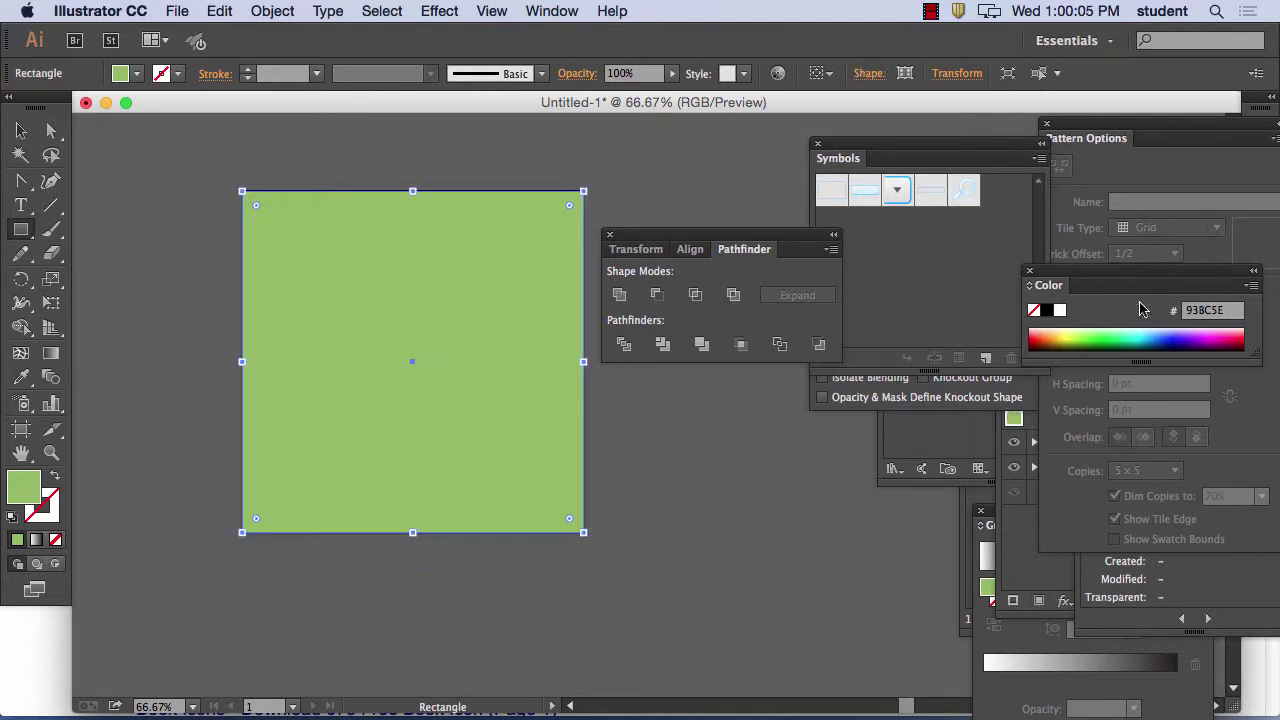
left_click(1067, 333)
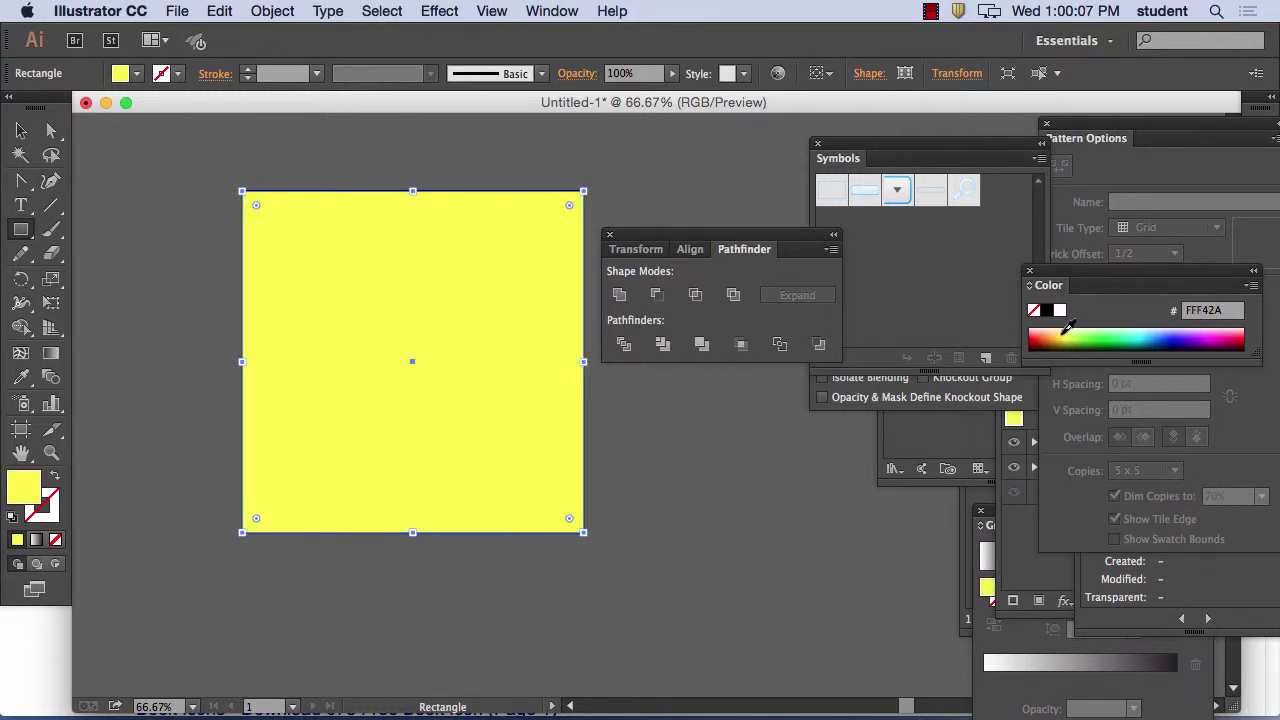
left_click_drag(1066, 329, 1072, 320)
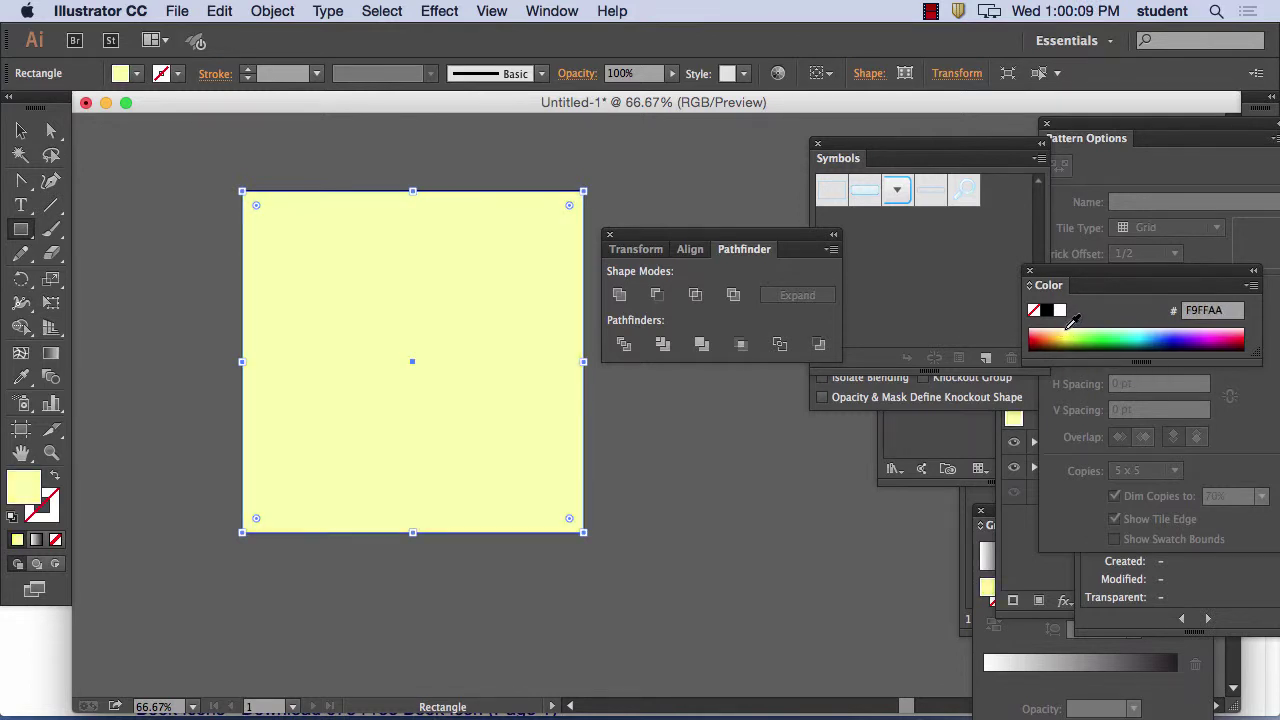
Step: Send the background rectangle to the back, behind the 3D fruit
left_click(280, 11)
mouse_move(305, 60)
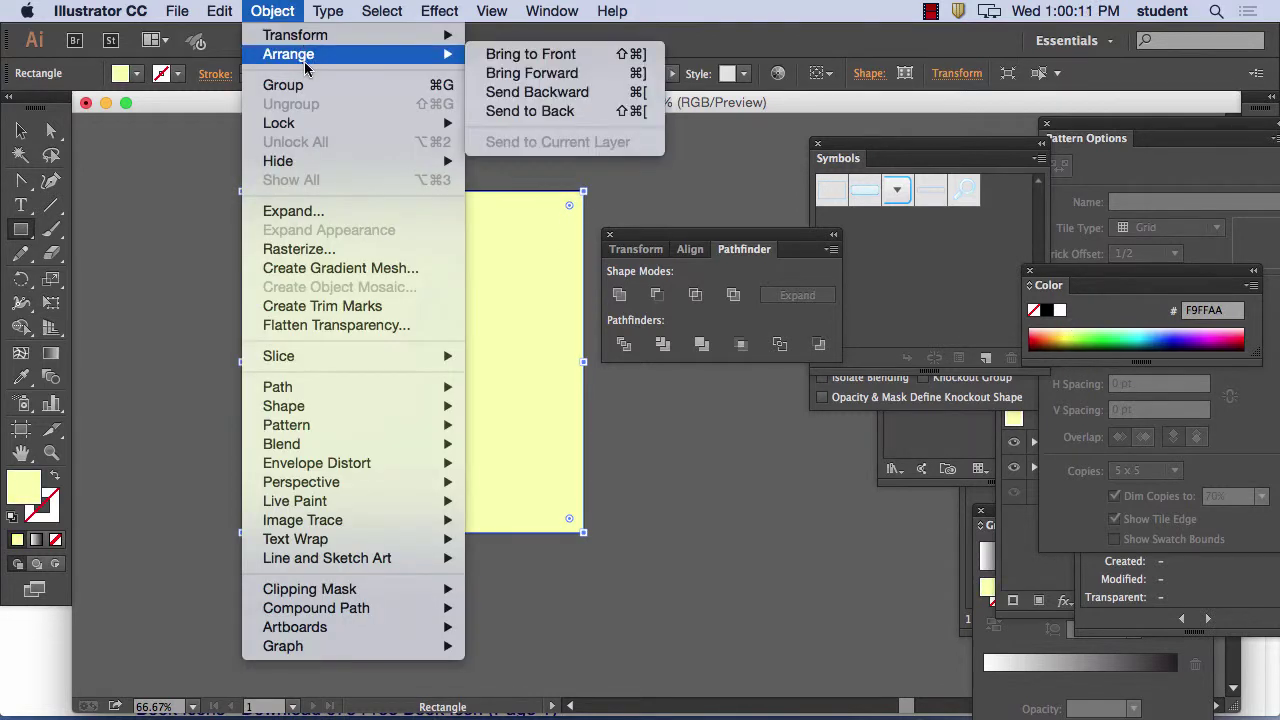
left_click(585, 117)
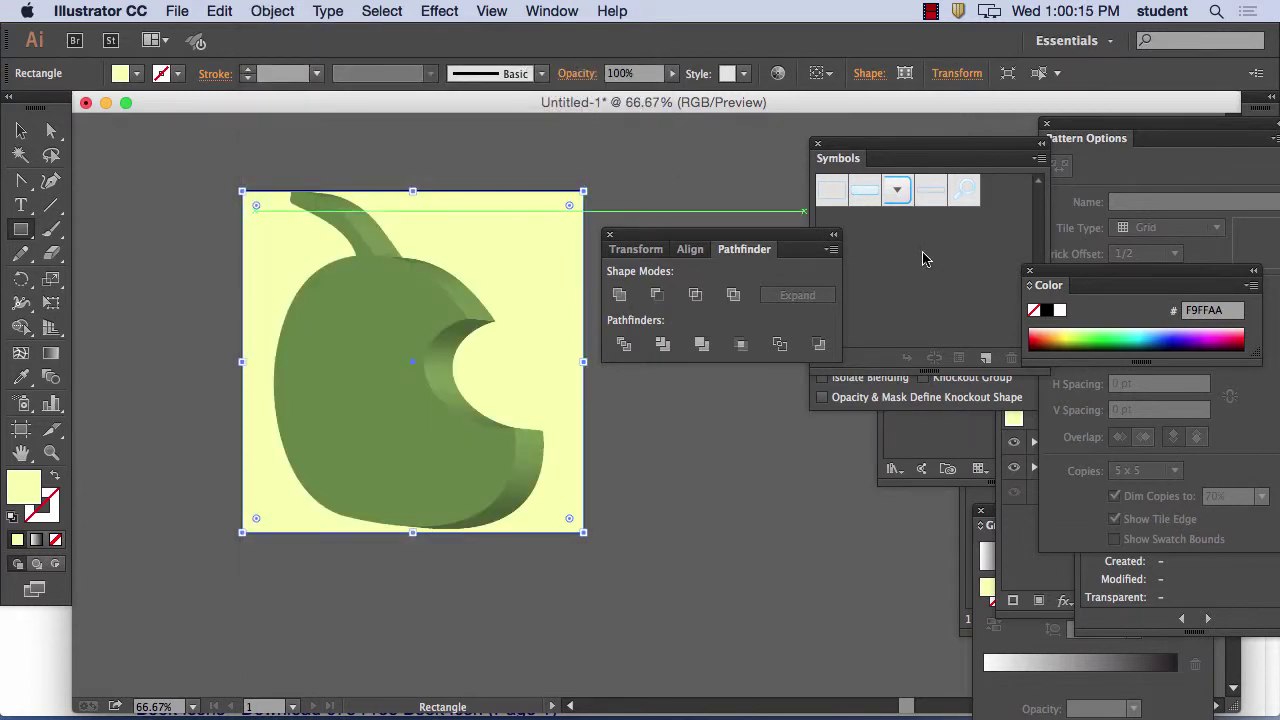
Step: Try other fills on the background rectangle, settle on pink (FF94F6), and deselect it
left_click(1049, 333)
left_click_drag(1052, 328, 1040, 322)
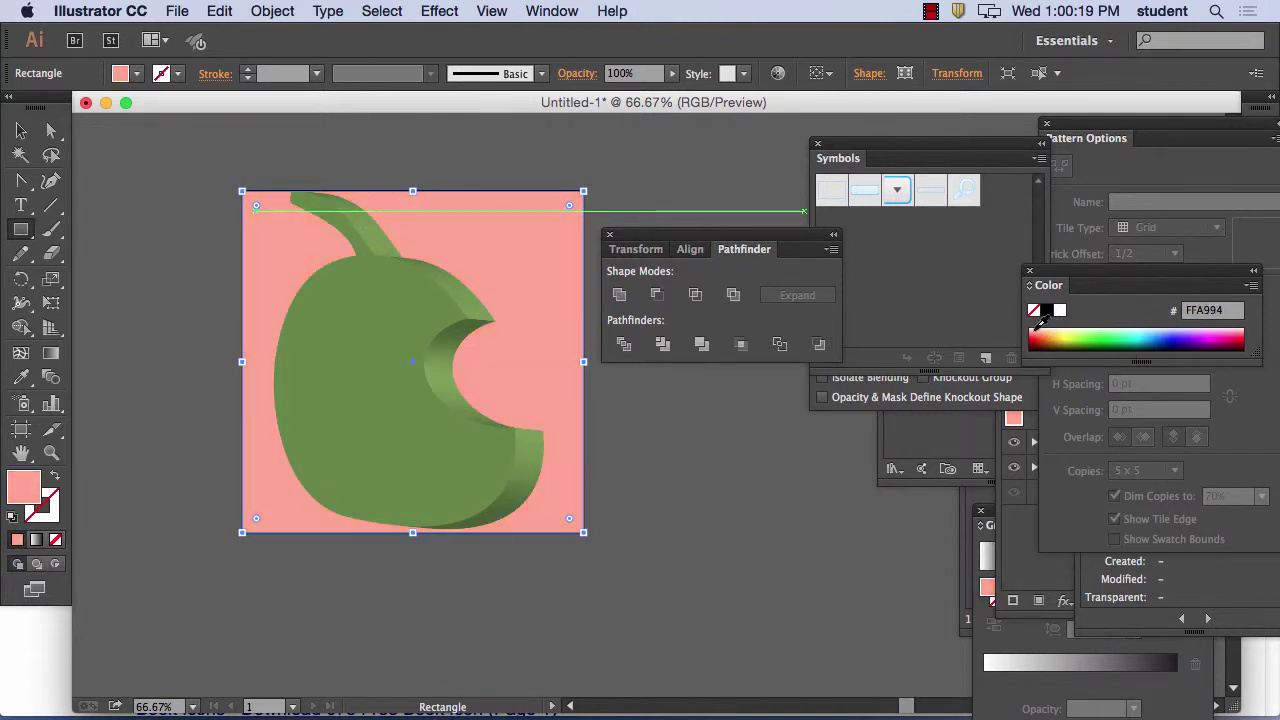
left_click(1060, 310)
left_click_drag(1165, 333, 1218, 325)
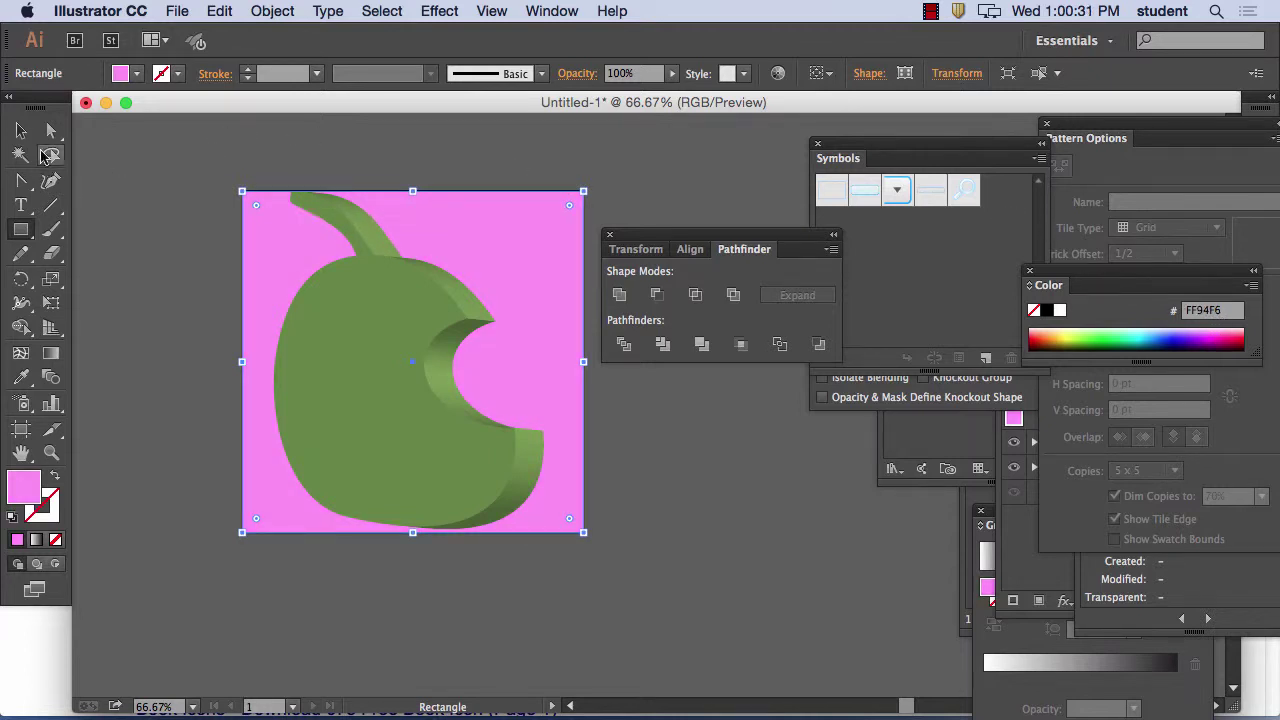
left_click(20, 131)
left_click(180, 134)
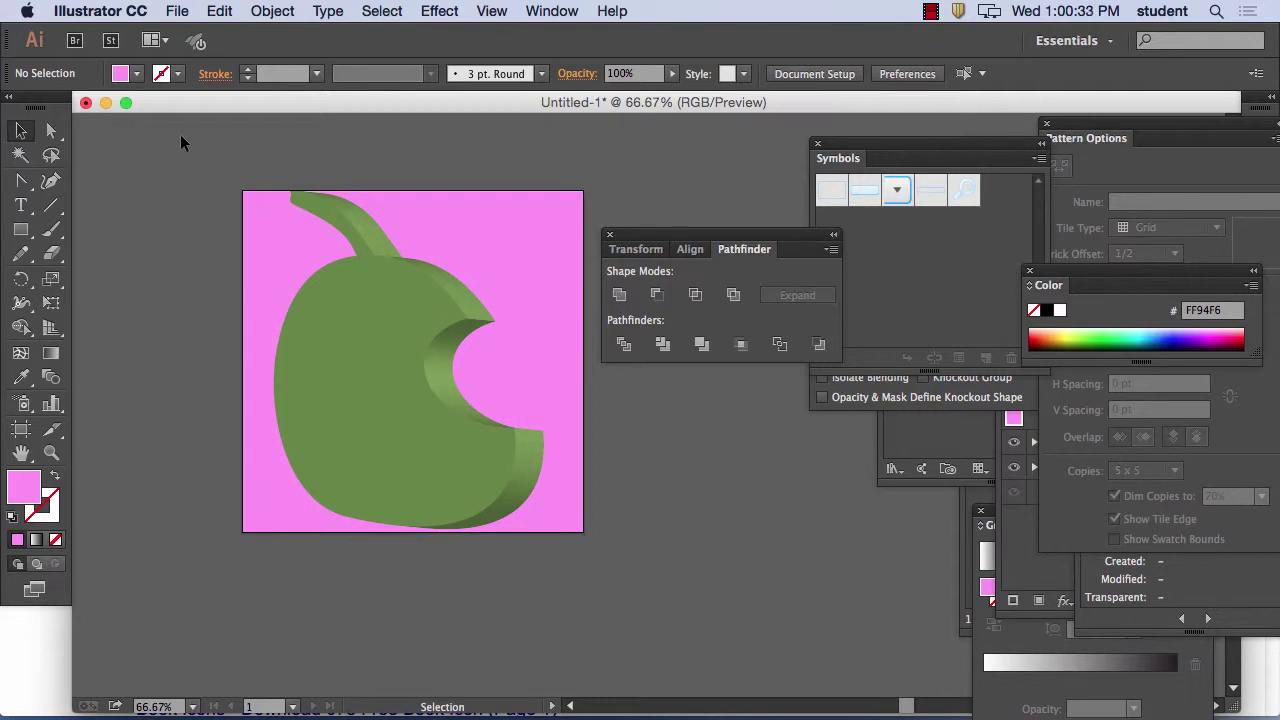
Step: Reduce the fruit's height slightly from its upper edge to leave a gap below the artboard's edge, and deselect it
left_click(411, 354)
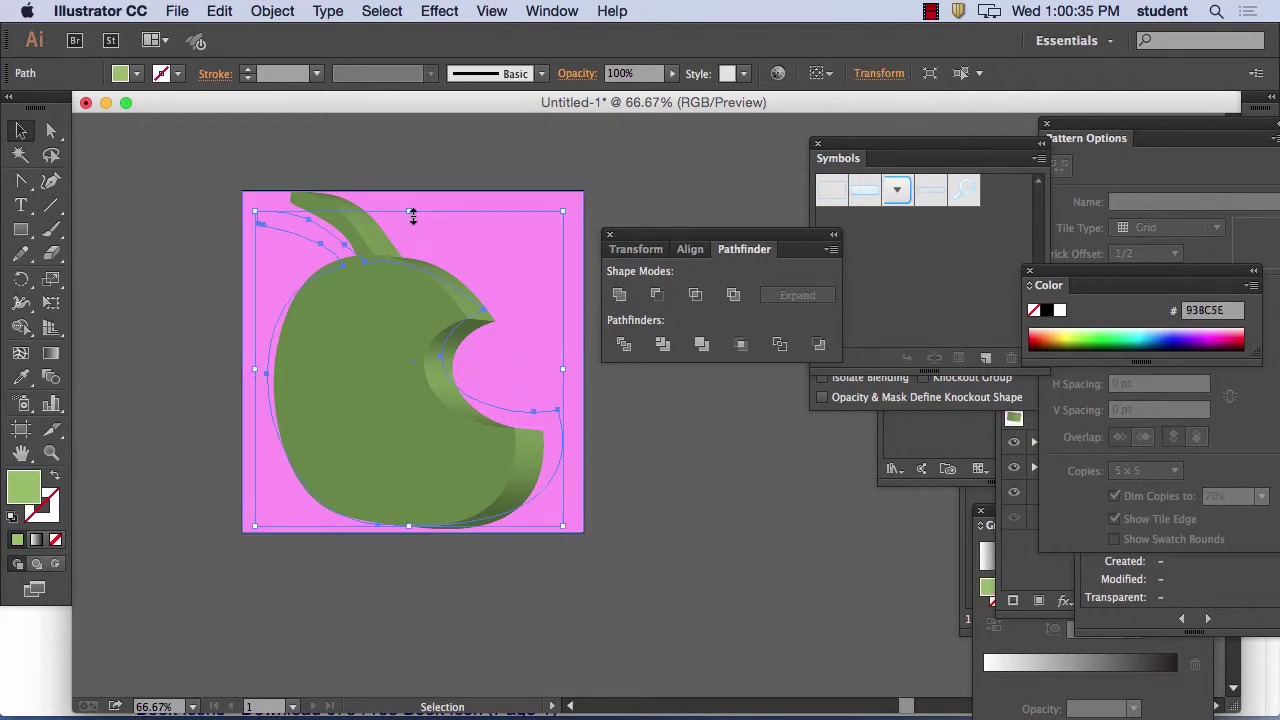
left_click_drag(412, 213, 412, 222)
left_click(412, 145)
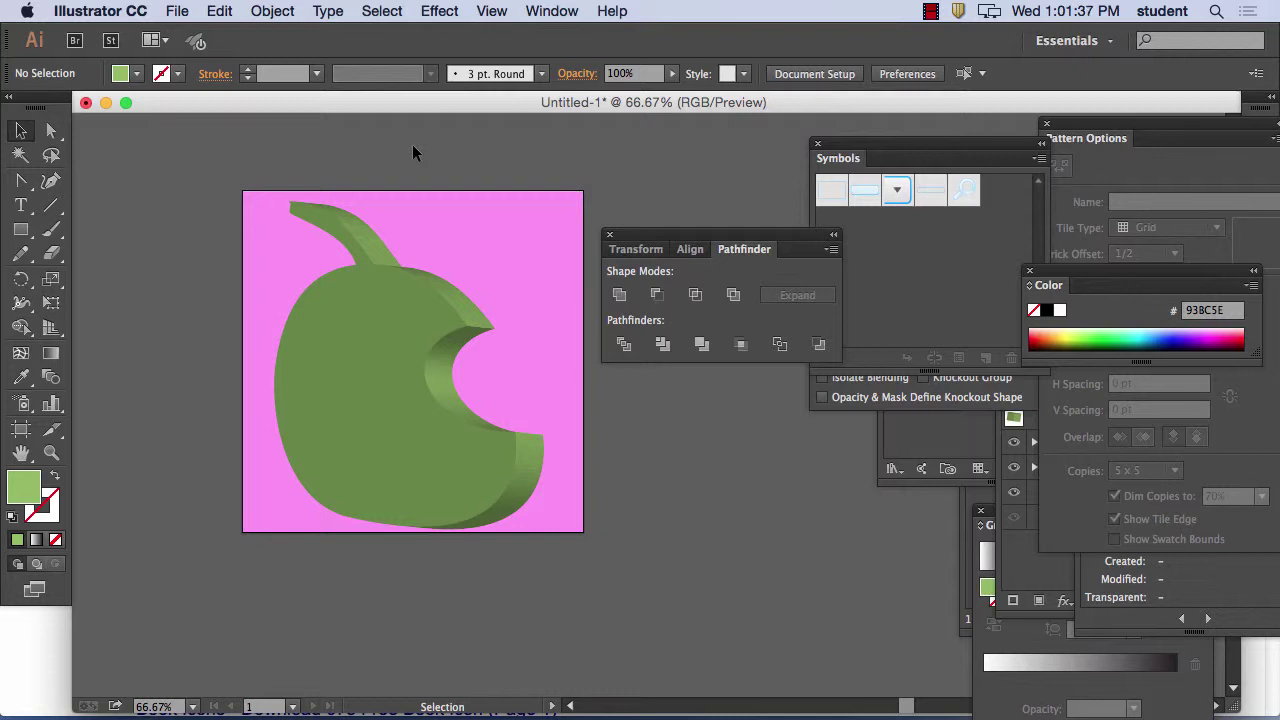
left_click(175, 8)
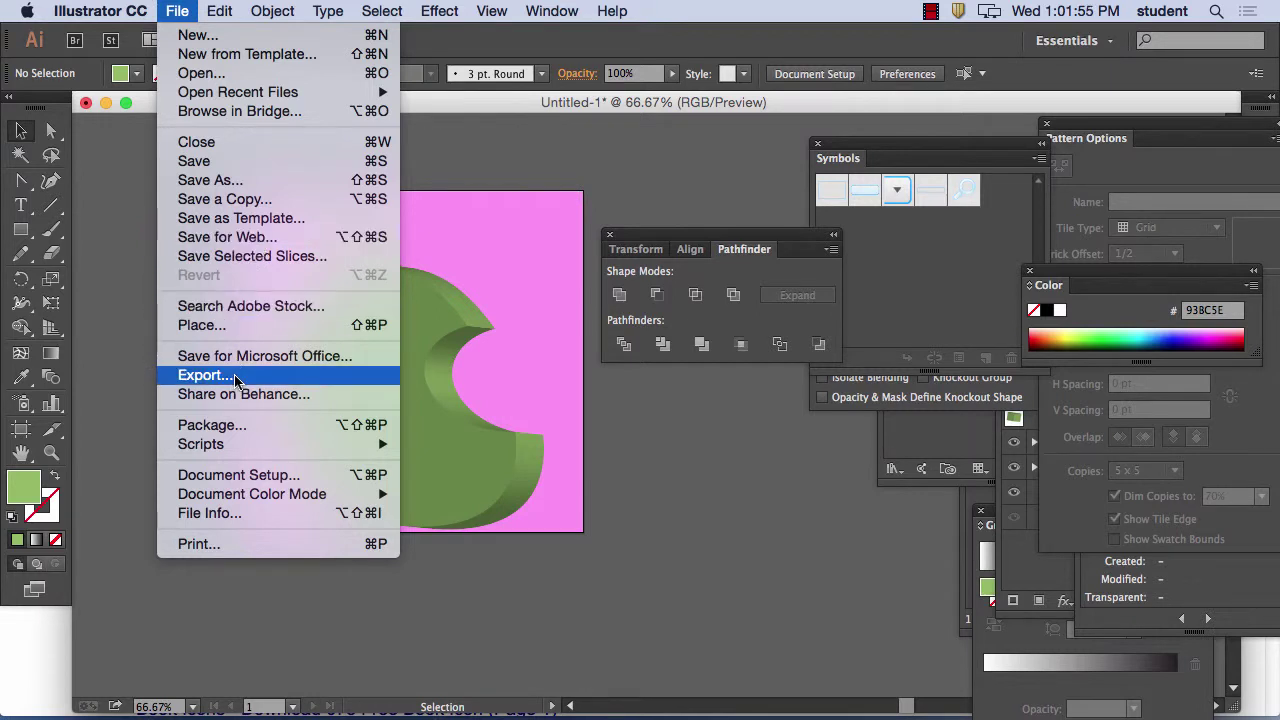
left_click(240, 180)
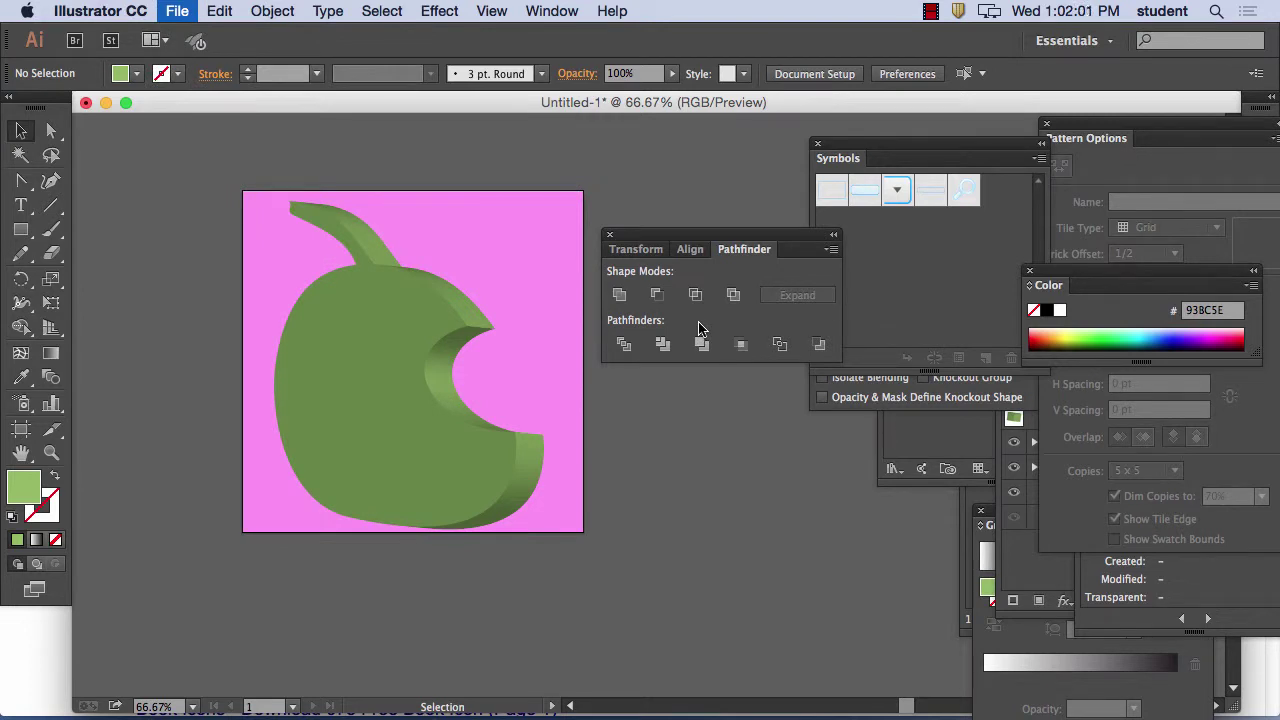
key("super+s")
left_click(638, 592)
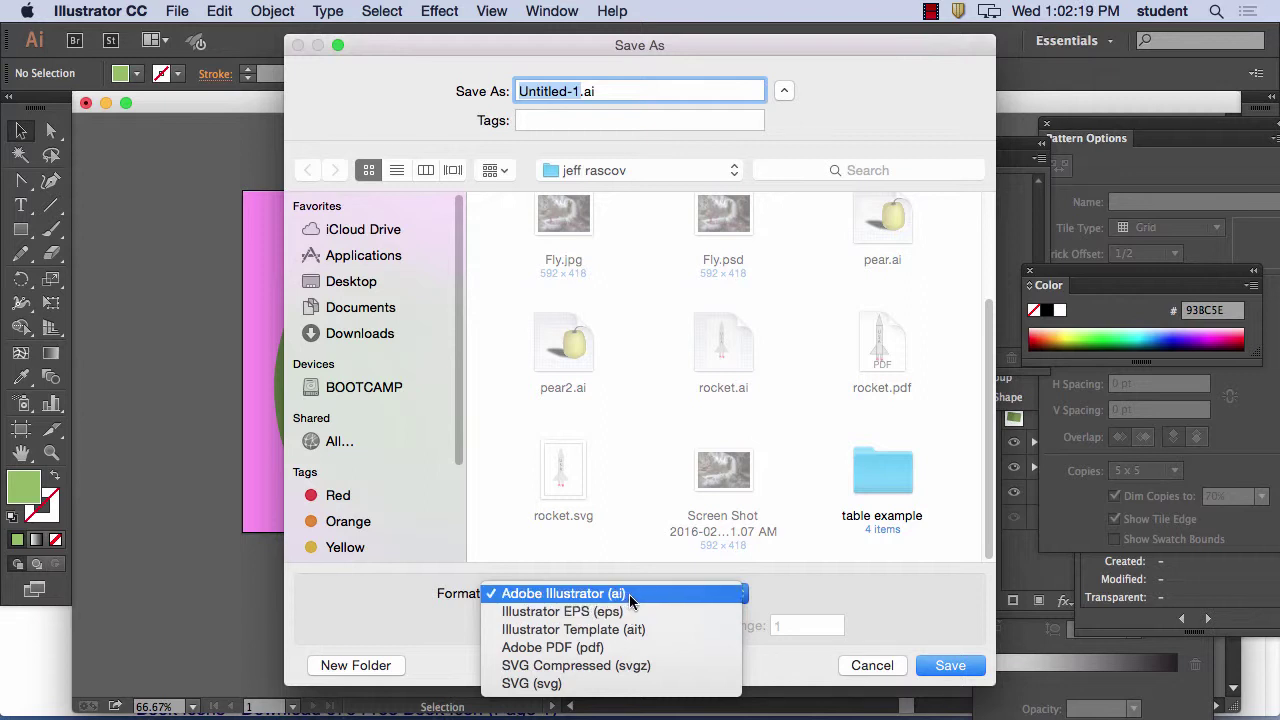
left_click(898, 668)
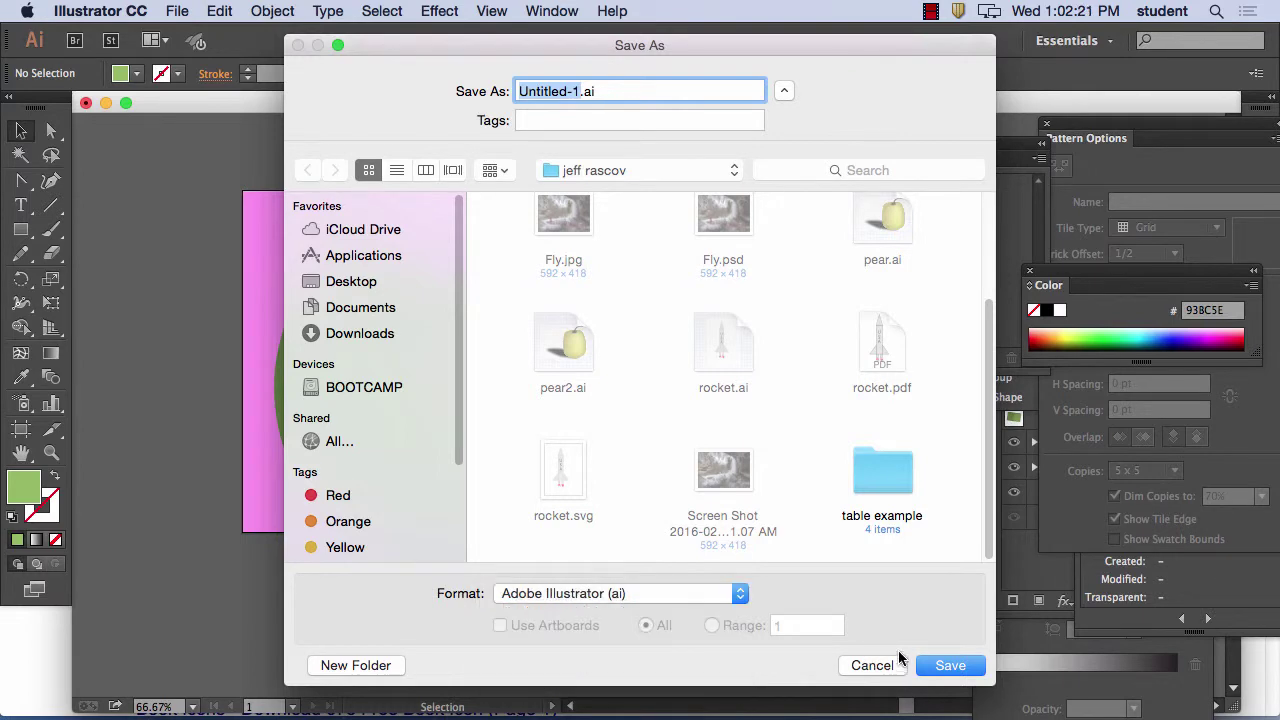
left_click(890, 666)
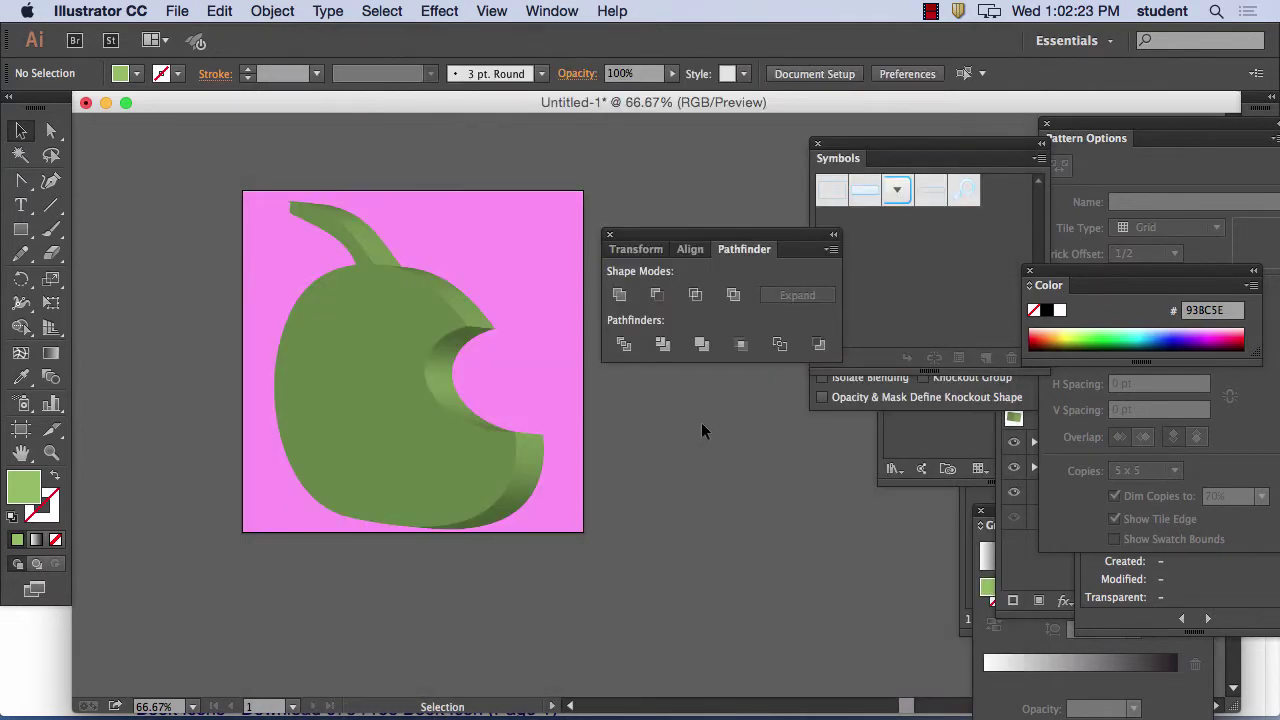
Step: Export the artwork as a JPEG named pear_icon_512, using RGB, medium quality 5 and 72 ppi resolution
left_click(176, 10)
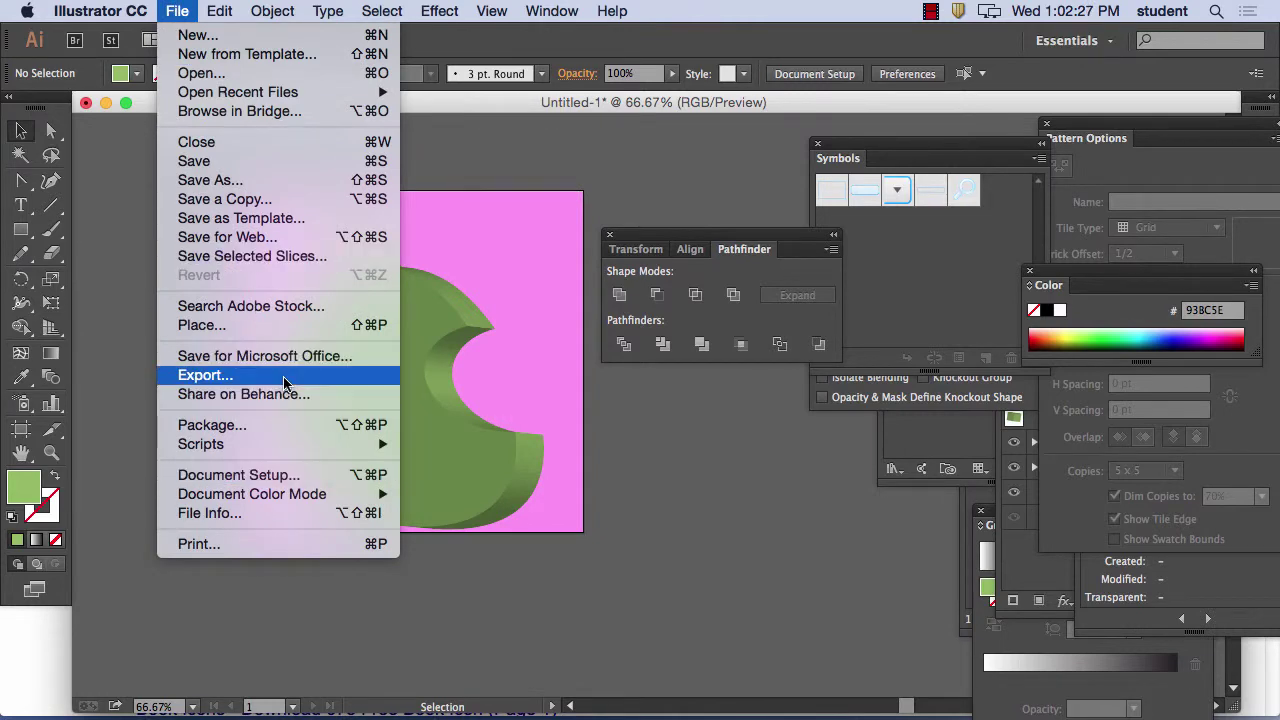
left_click(205, 375)
left_click(655, 596)
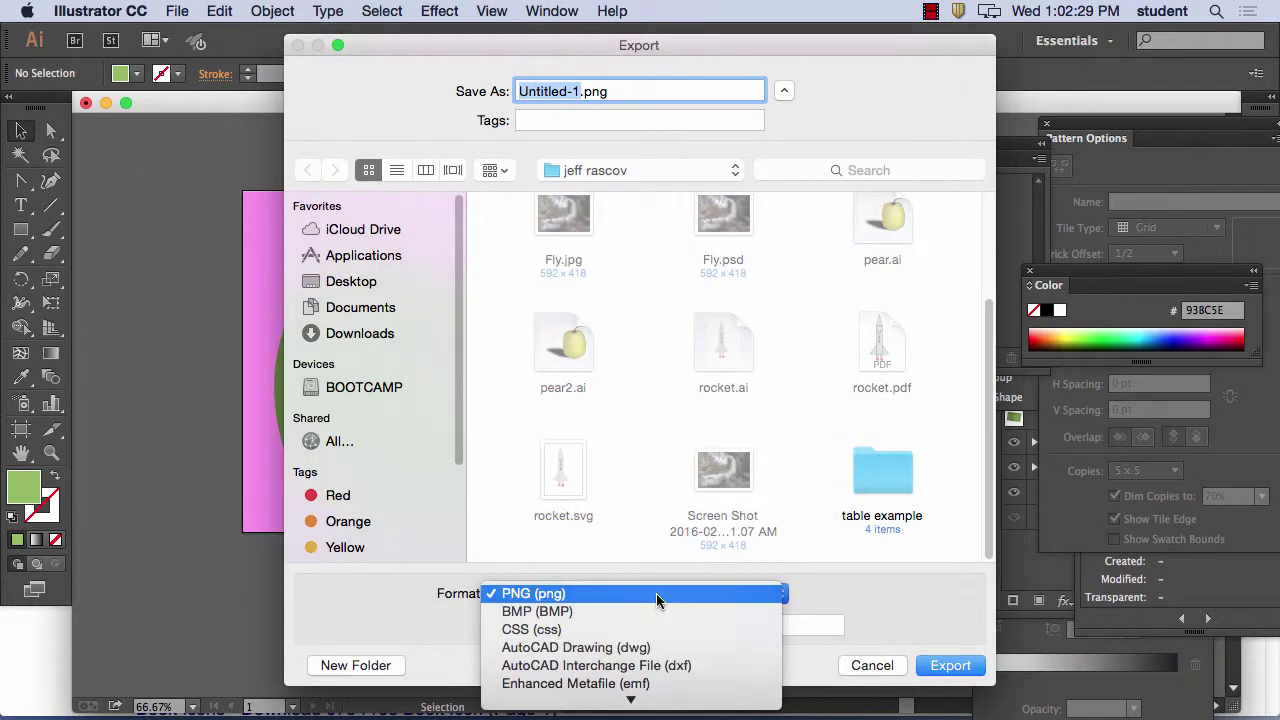
mouse_move(640, 699)
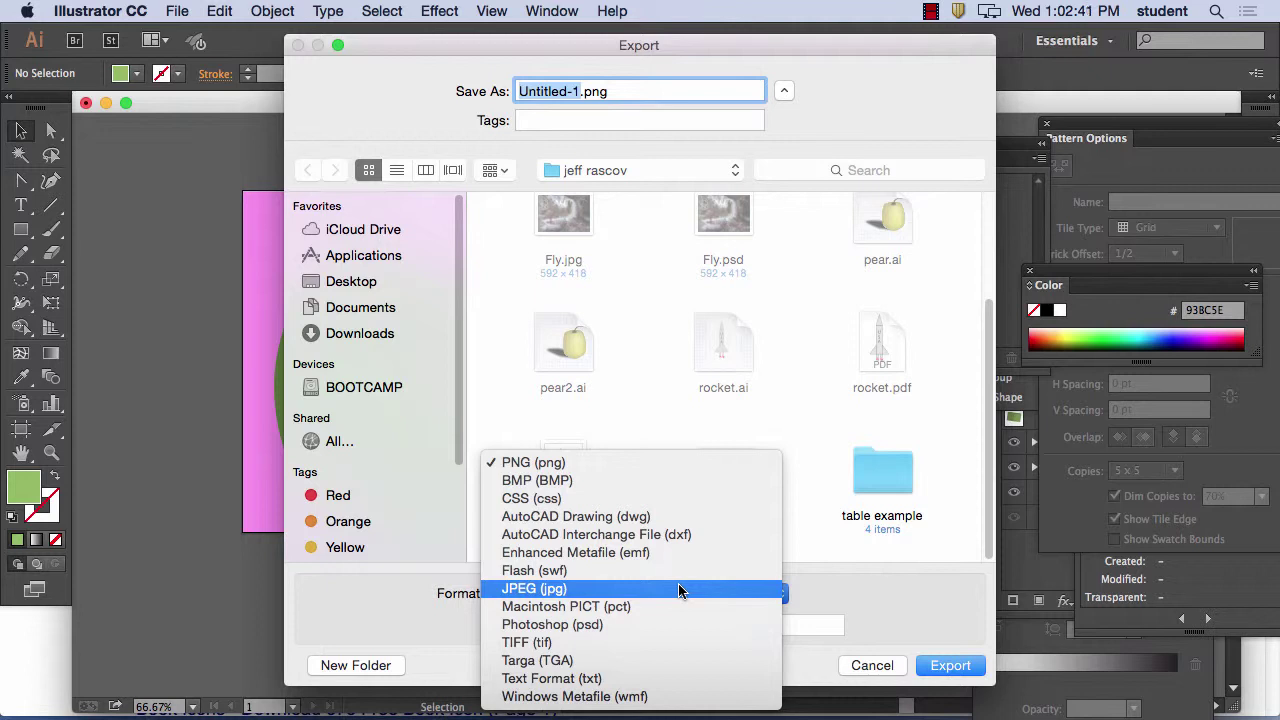
left_click(566, 591)
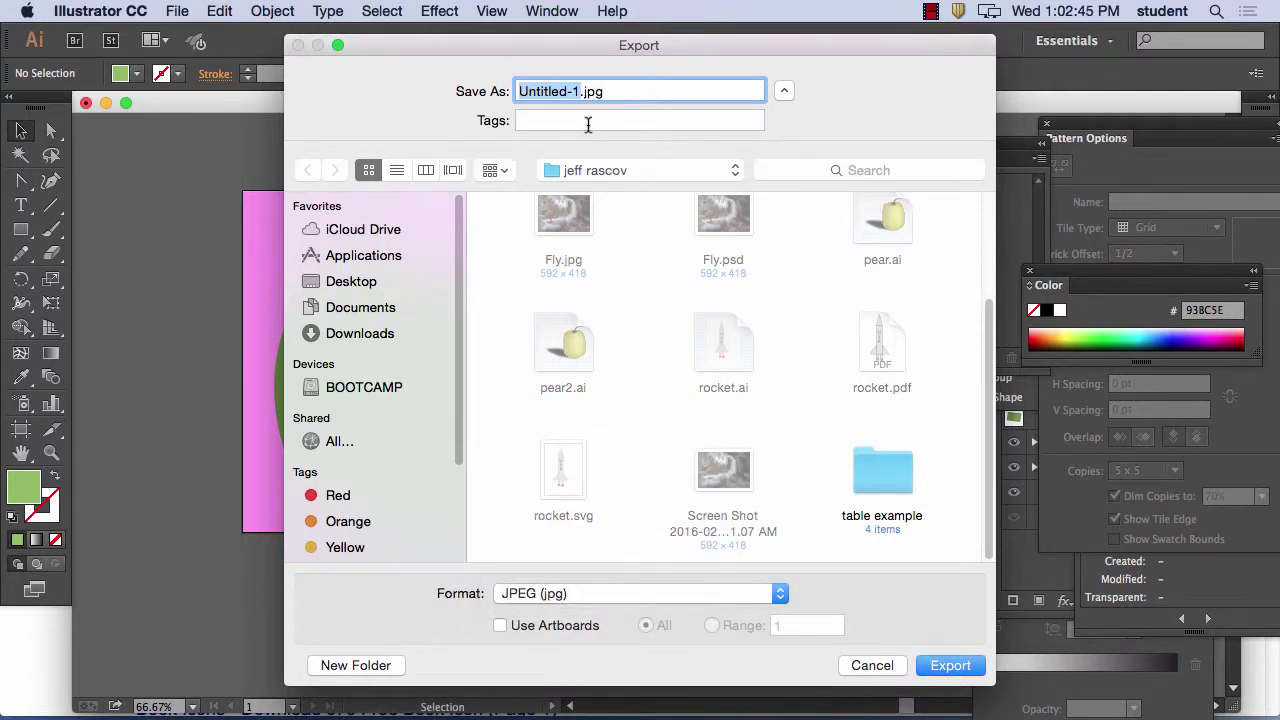
type("pear_")
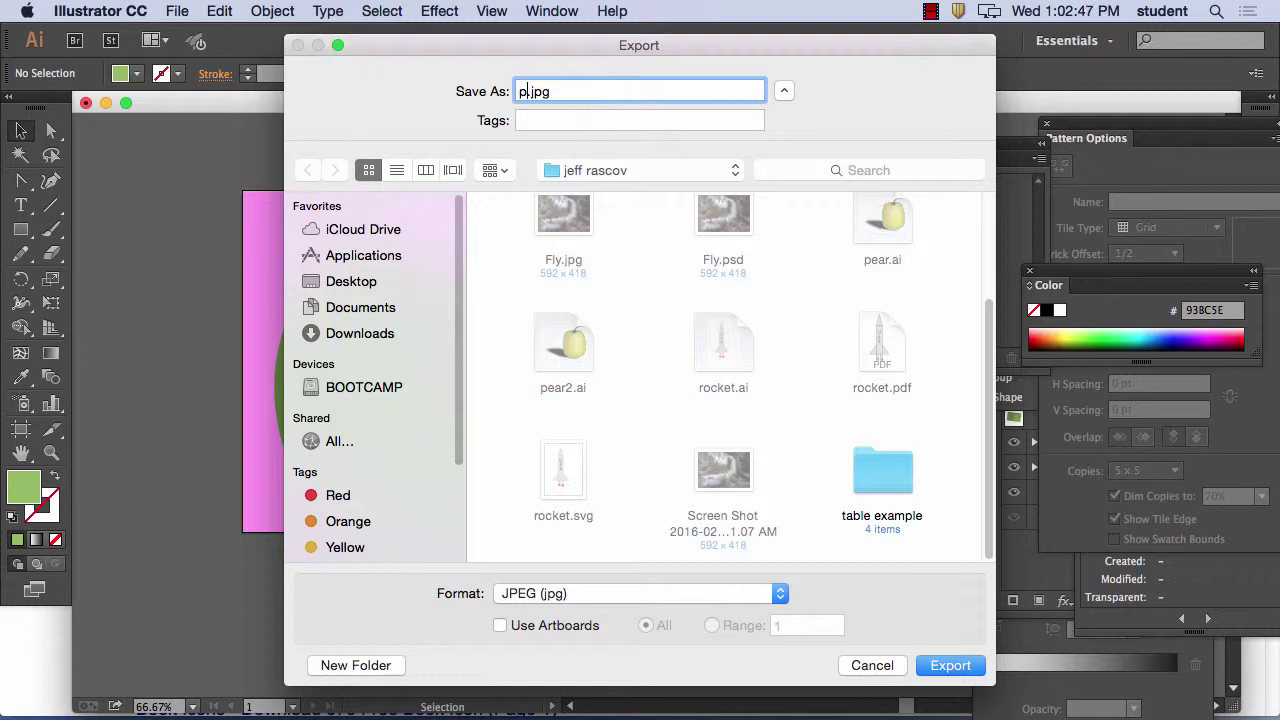
type("icon_512")
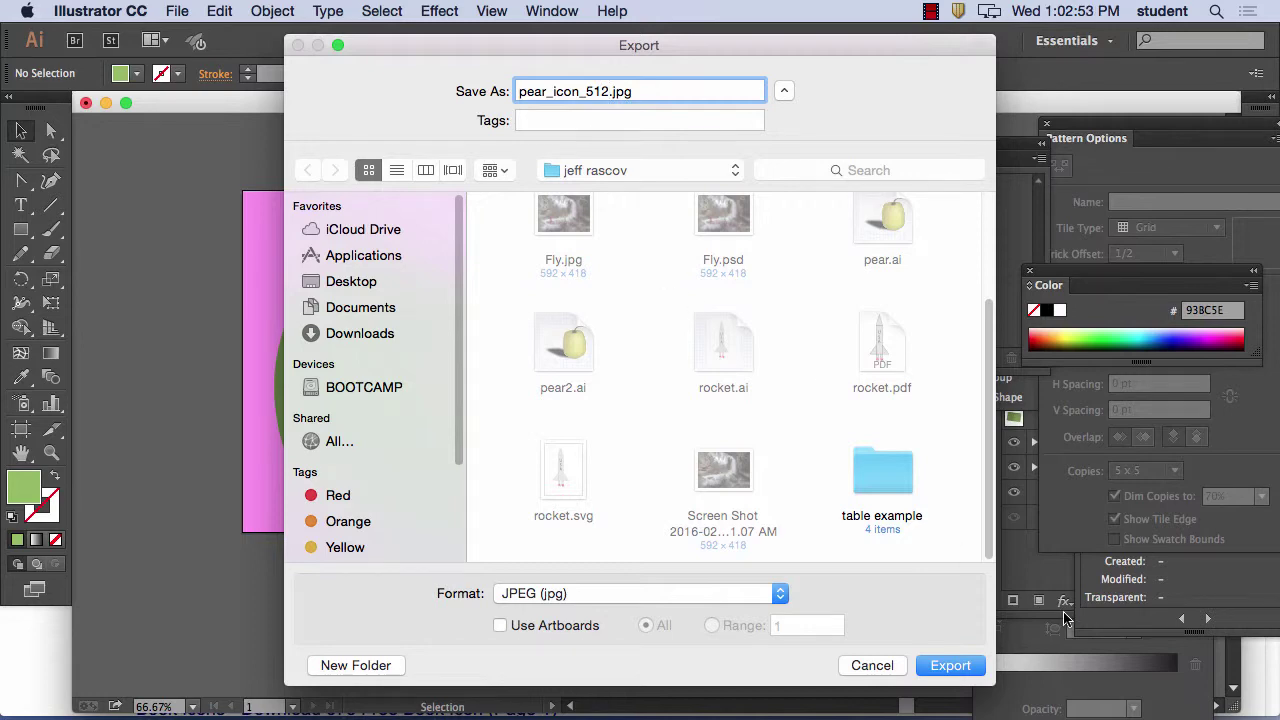
left_click(960, 665)
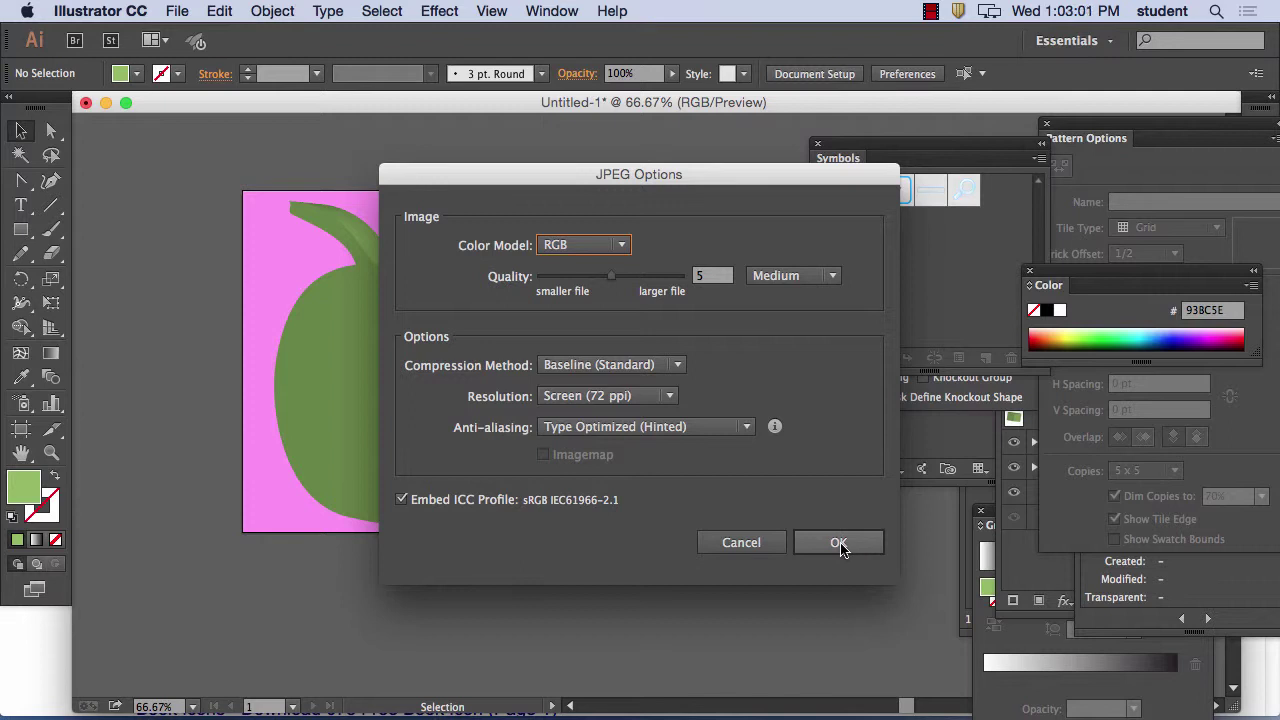
mouse_move(614, 280)
left_mouse_down()
mouse_move(688, 283)
mouse_move(568, 287)
mouse_move(607, 285)
left_mouse_up()
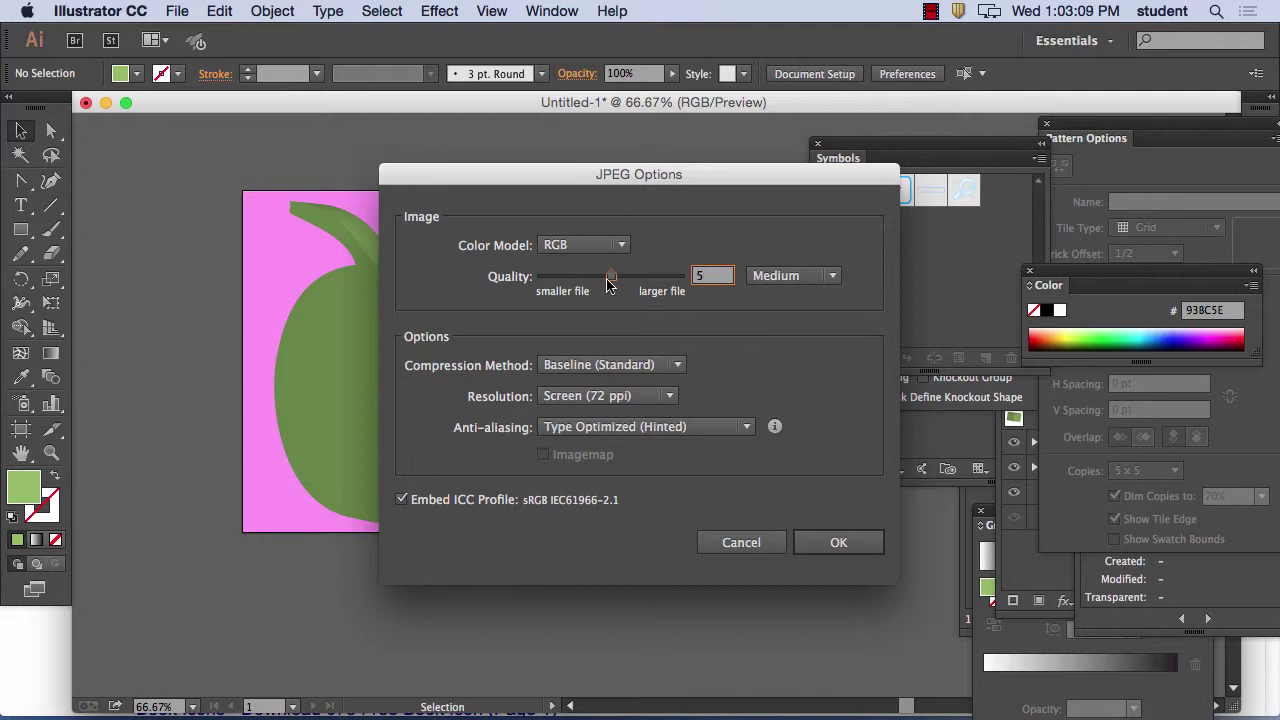
left_click(836, 542)
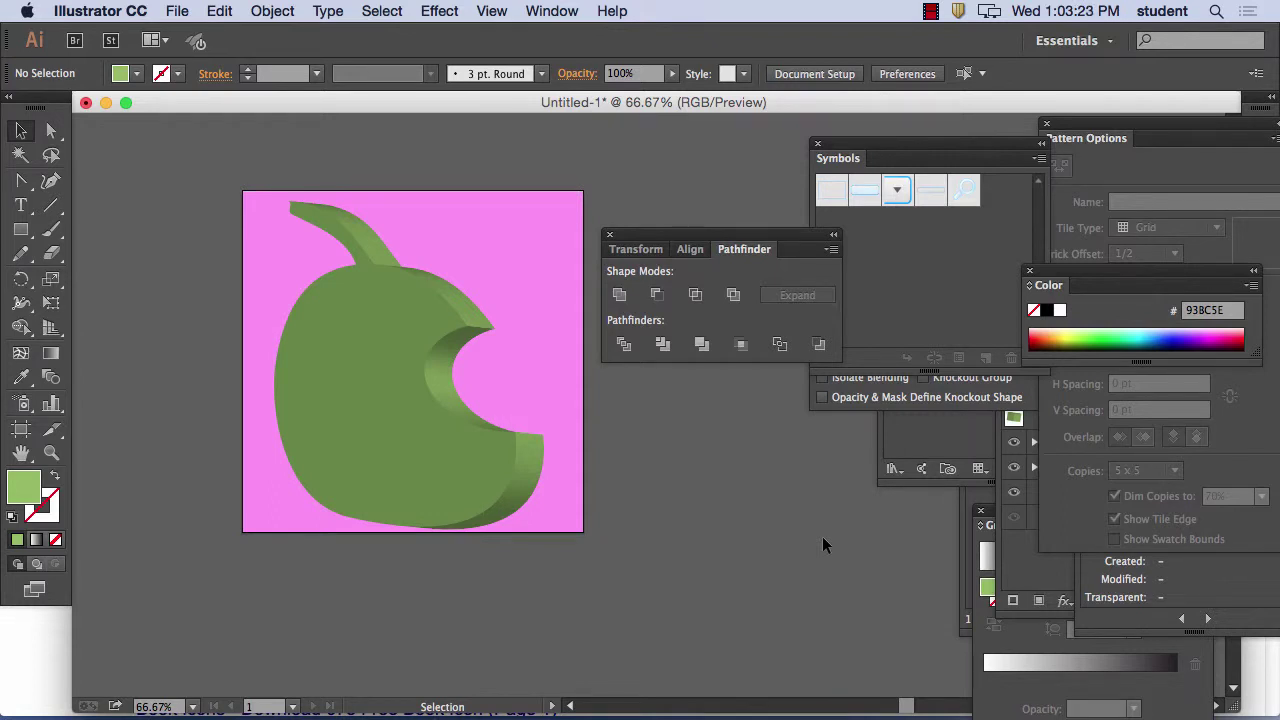
Step: Export the artwork as a PNG named pear_icon_512, at 72 ppi with a transparent background colour
left_click(177, 11)
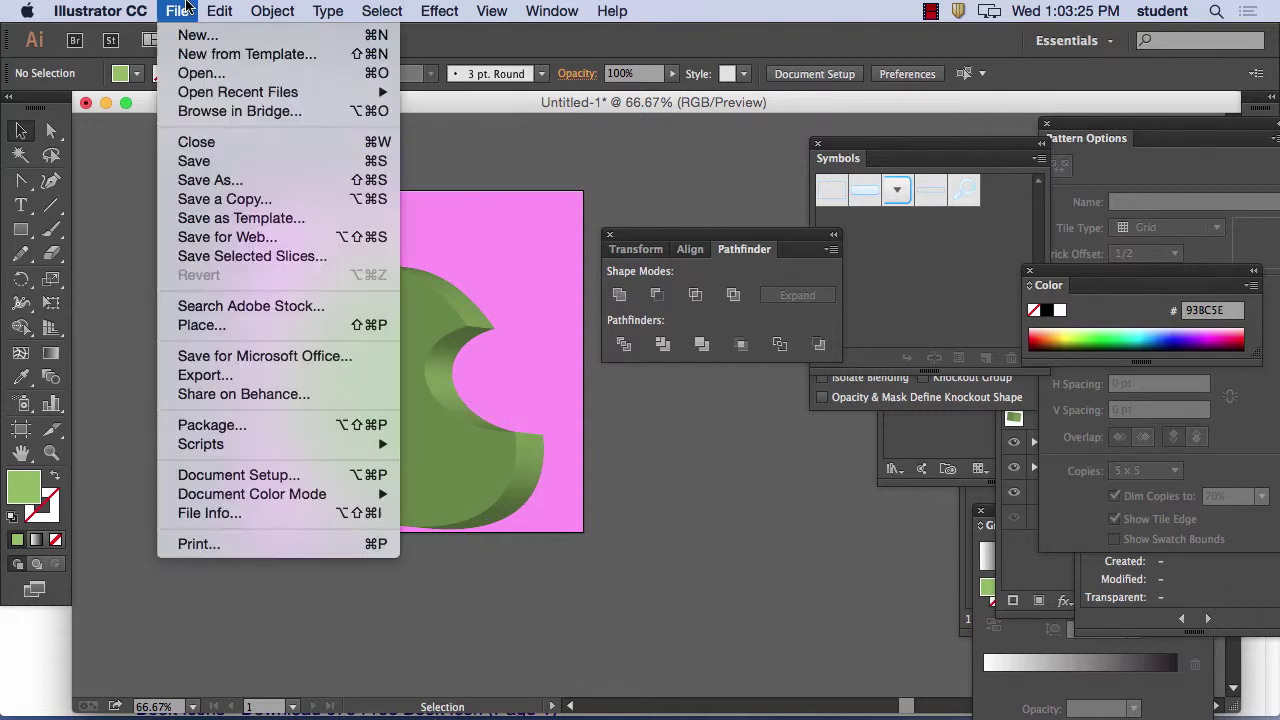
left_click(205, 375)
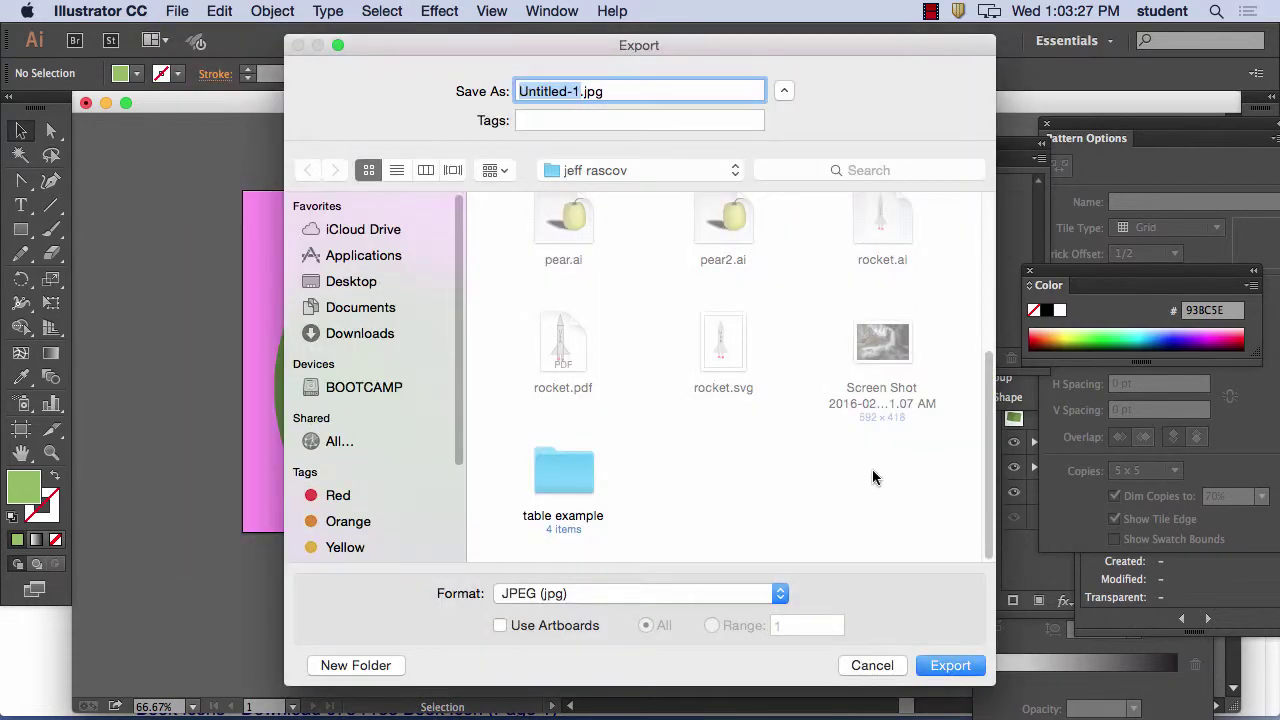
left_click(615, 594)
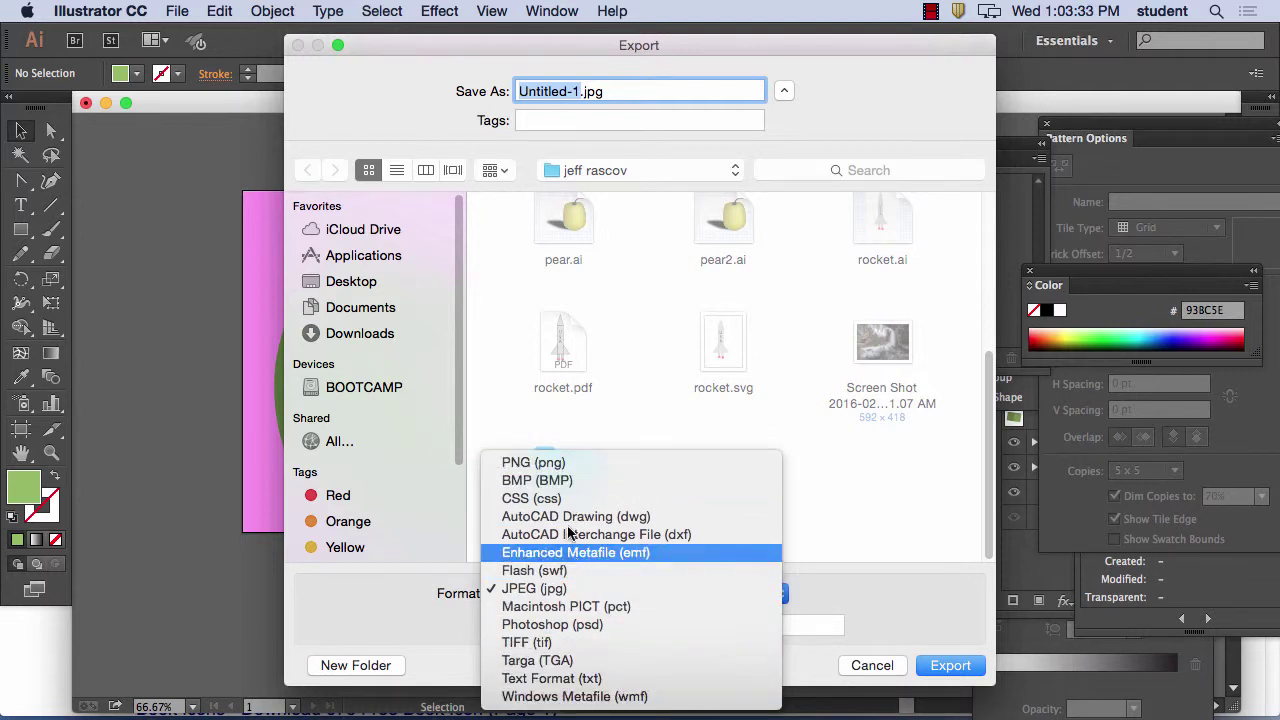
left_click(585, 463)
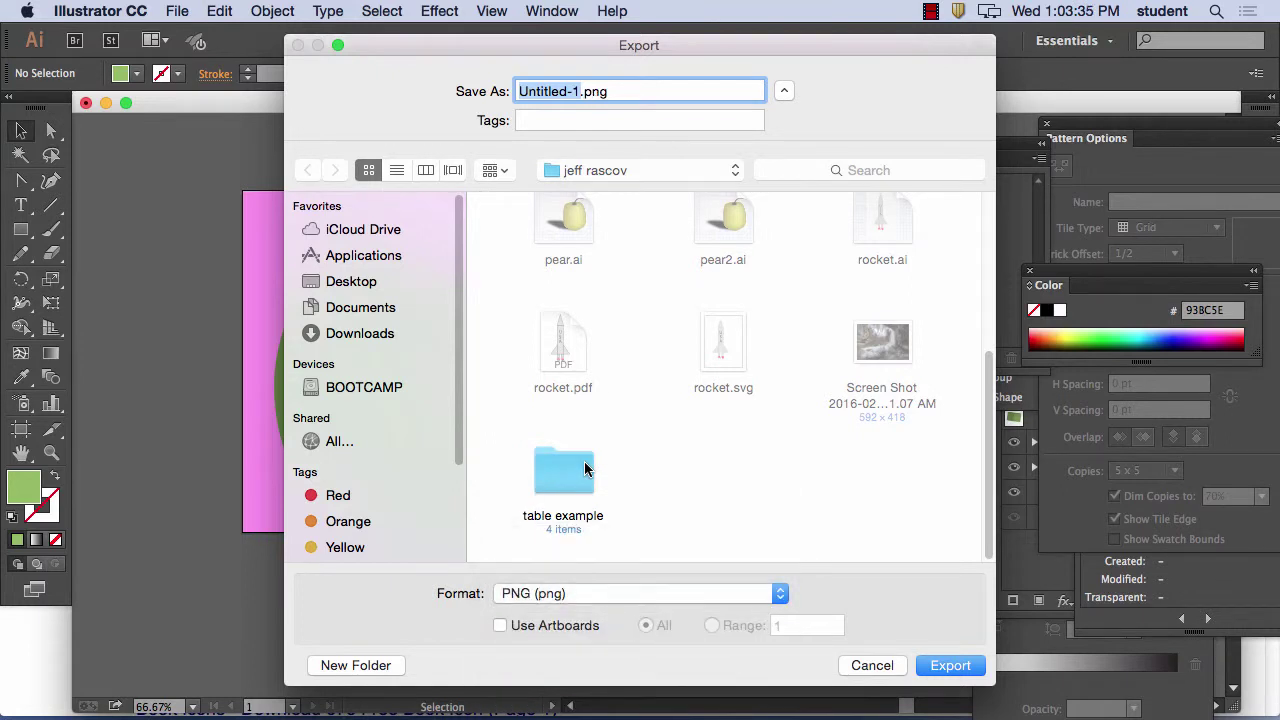
type("pear")
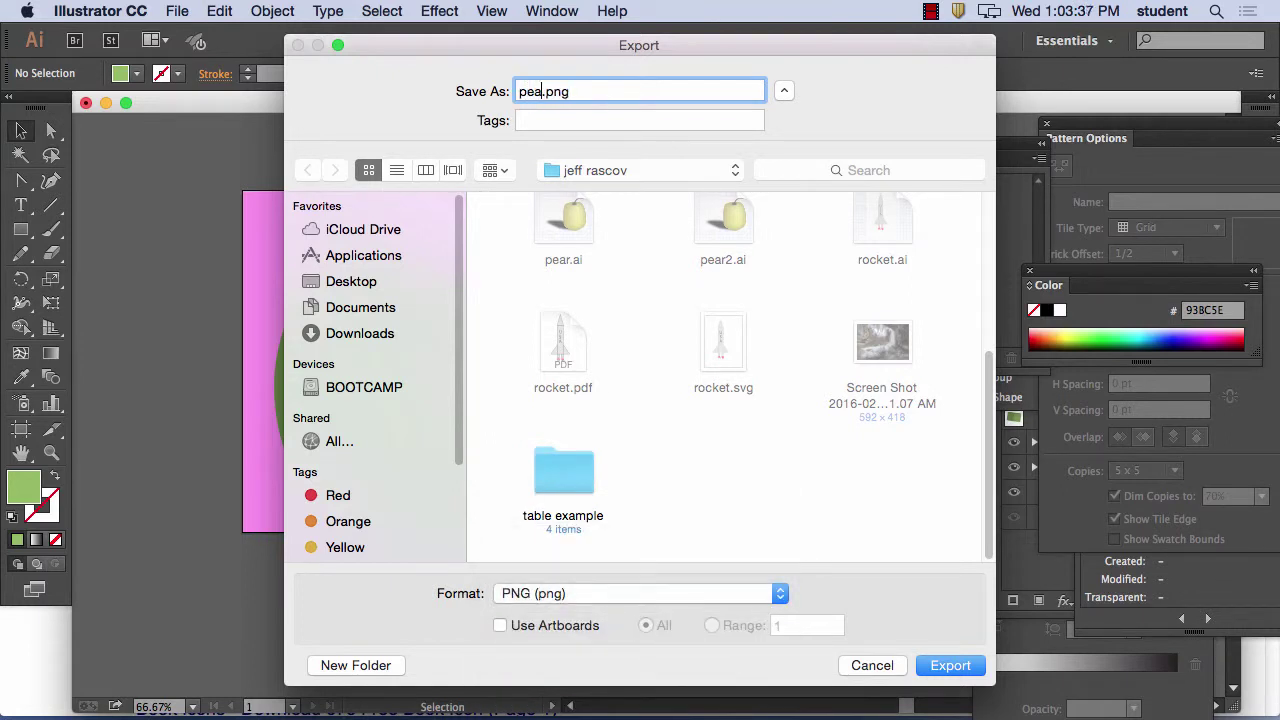
type("_icon_512")
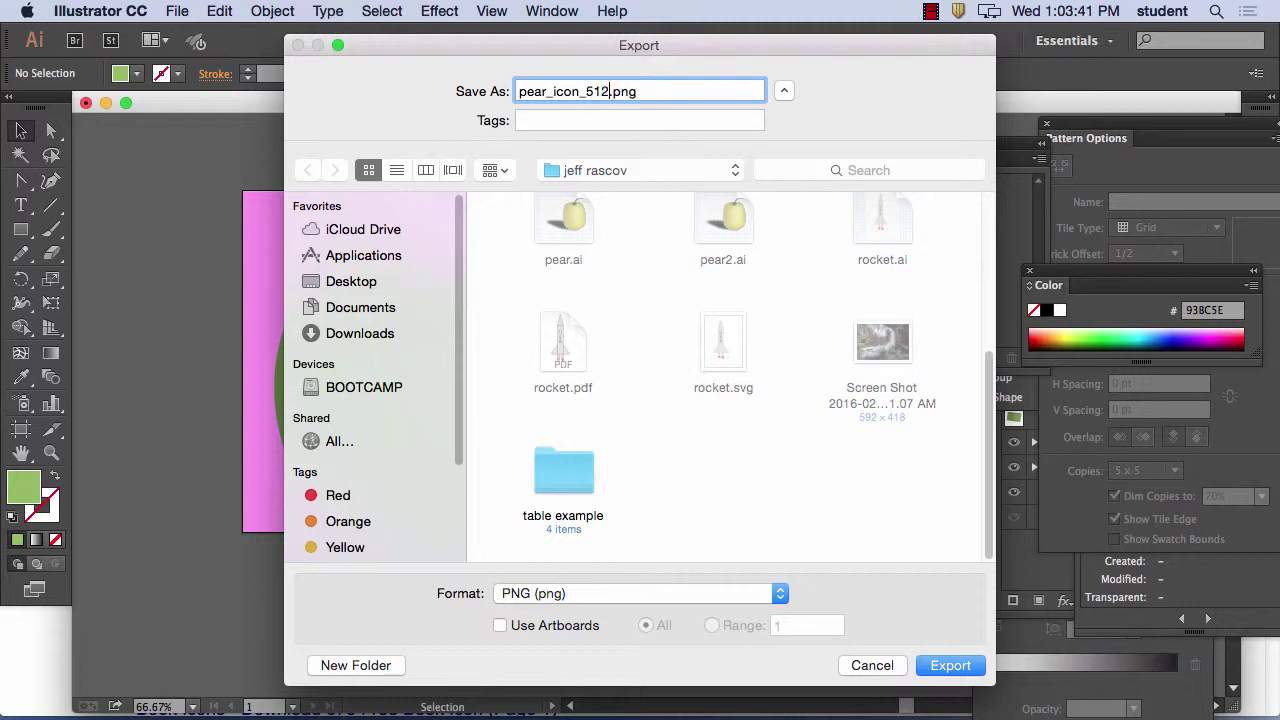
left_click(962, 665)
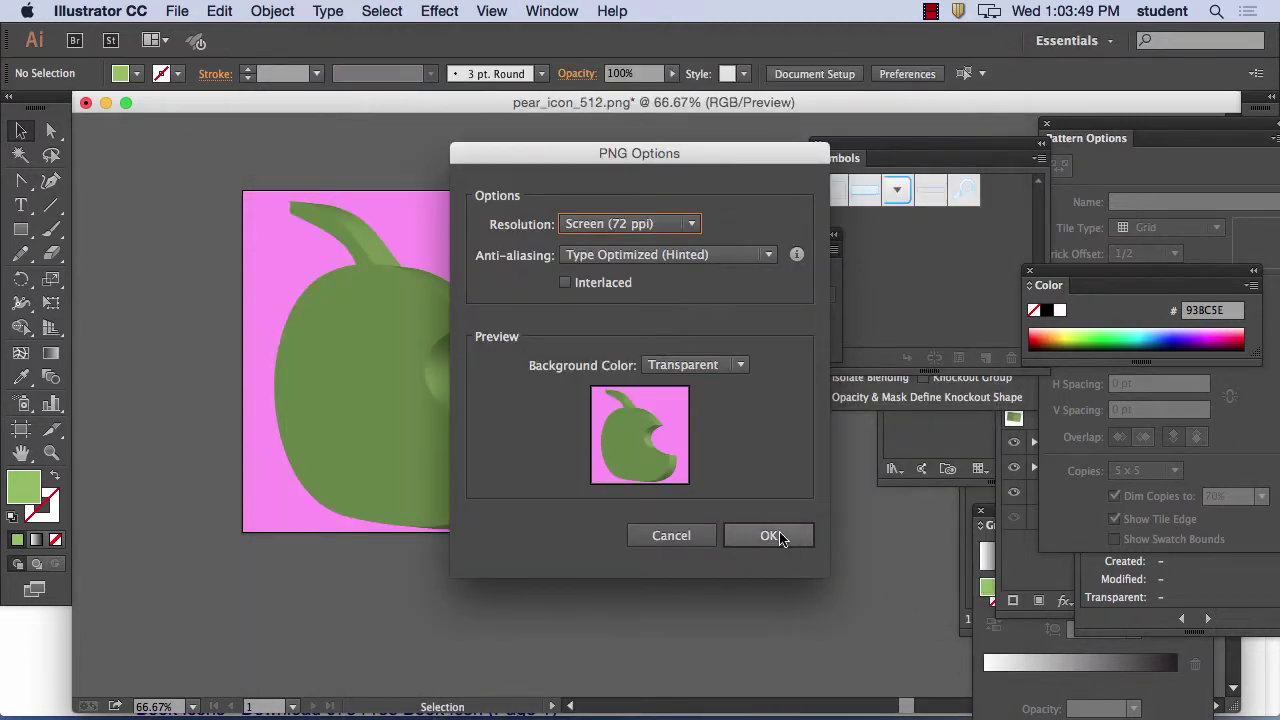
left_click(739, 364)
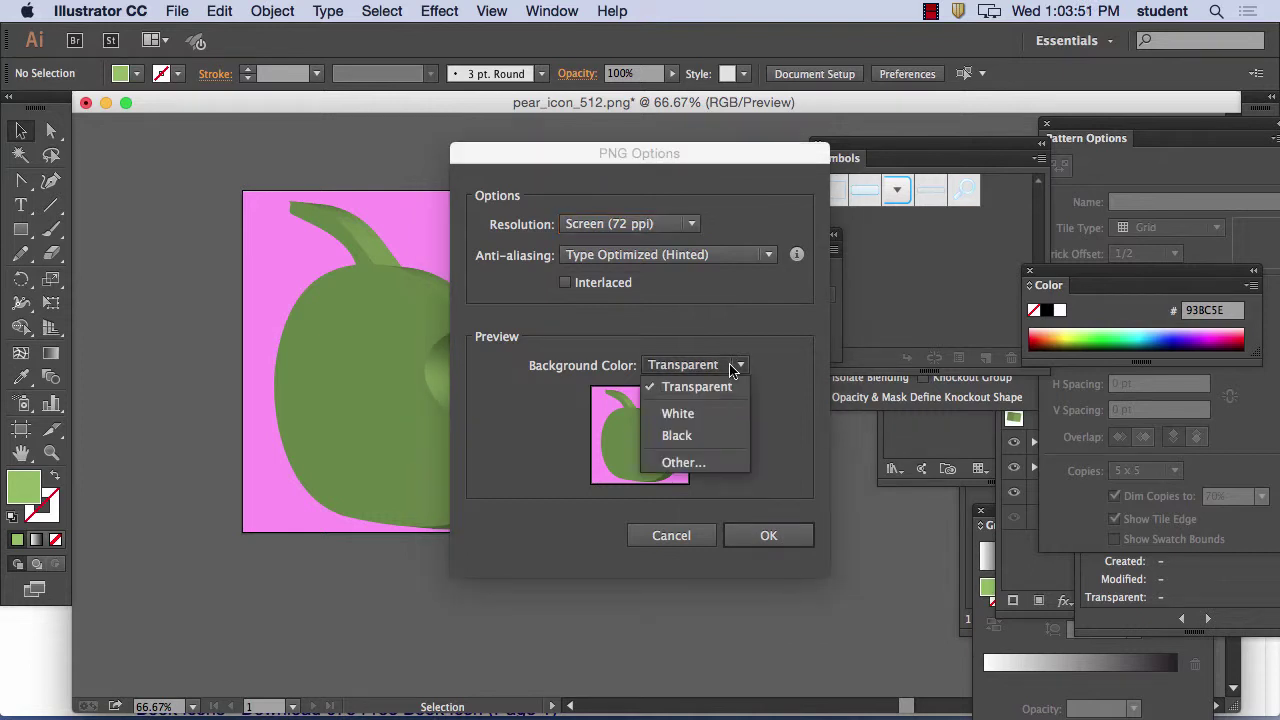
left_click(785, 361)
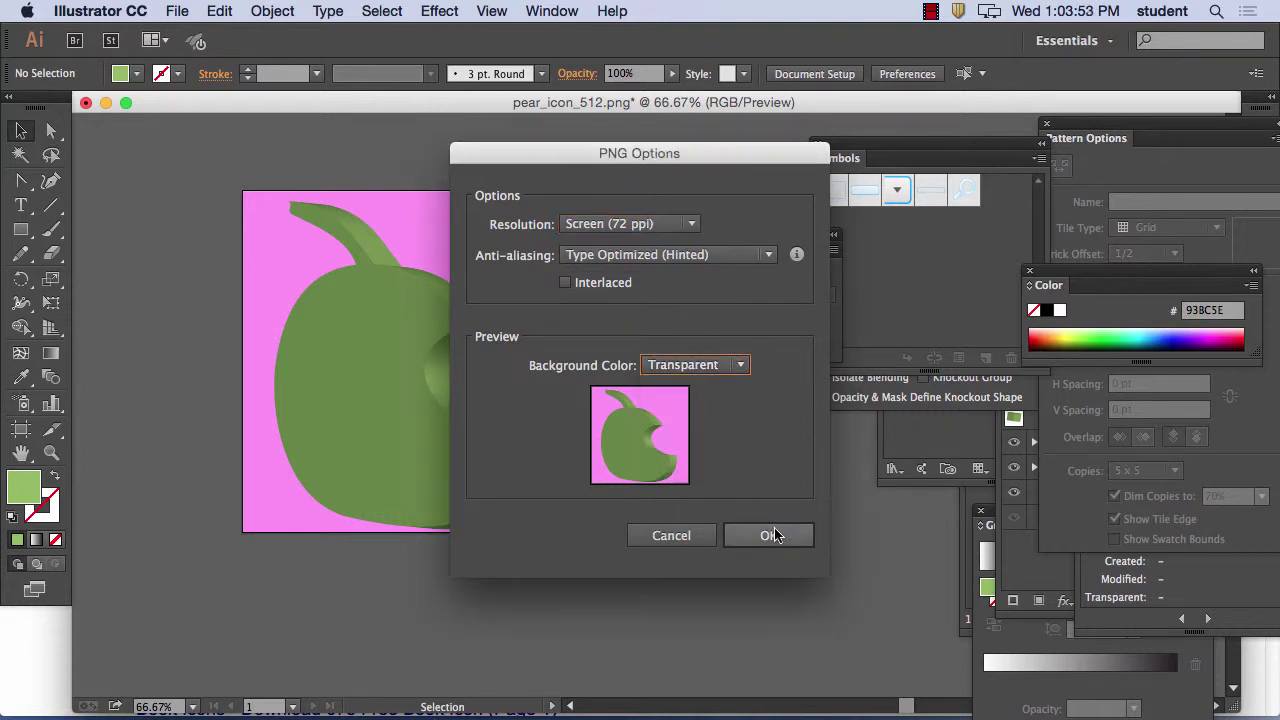
left_click(775, 535)
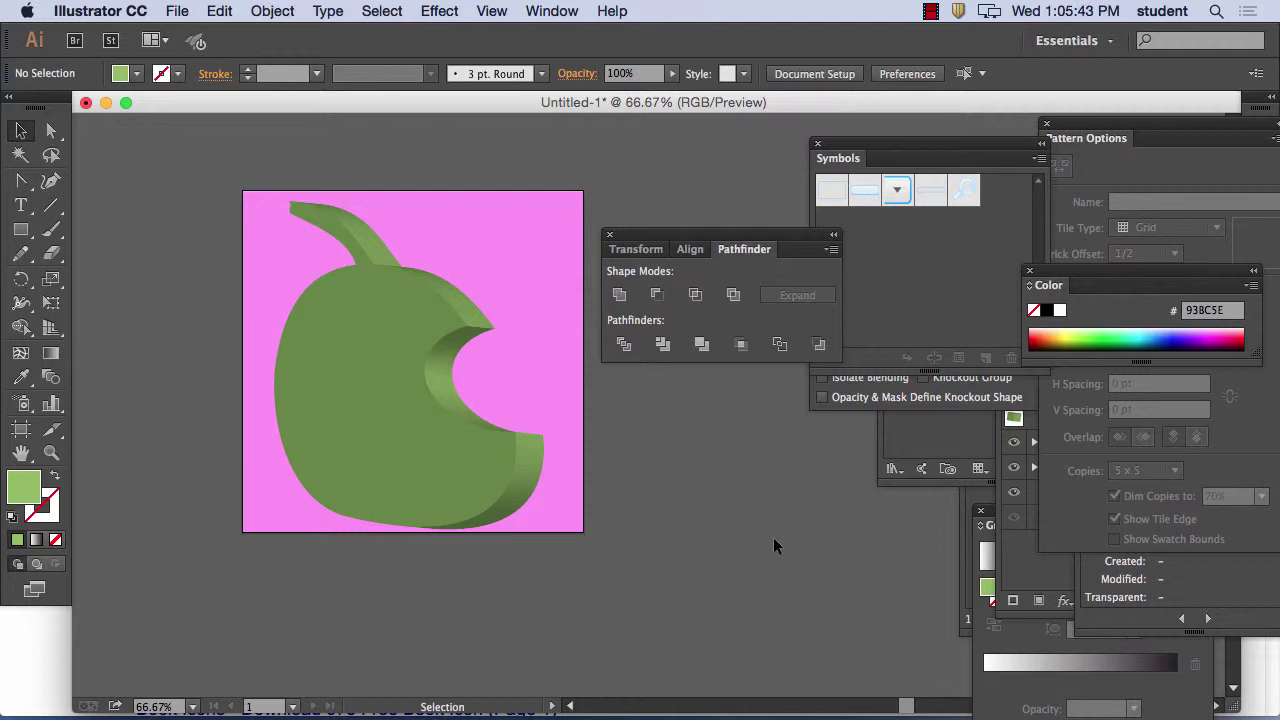
Step: Delete the pink background rectangle and export the artwork as a PNG named pear_transparent, at 72 ppi with a transparent background colour
left_click(566, 294)
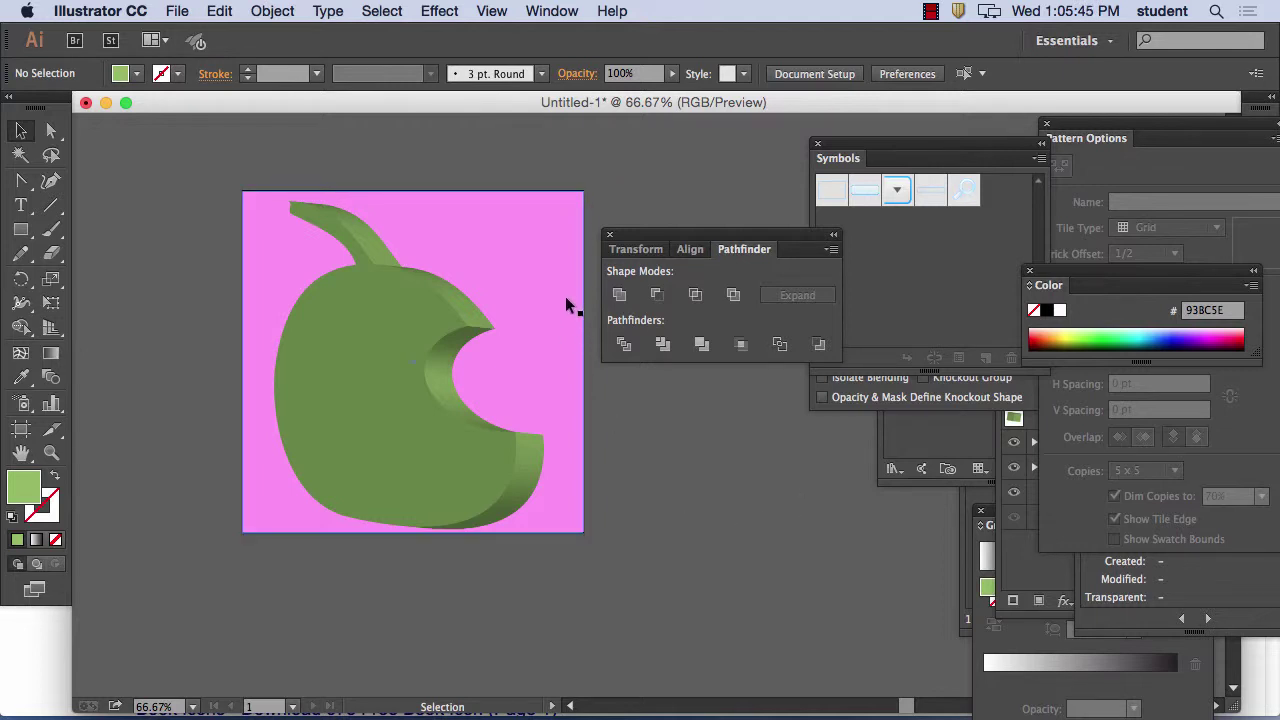
key("Delete")
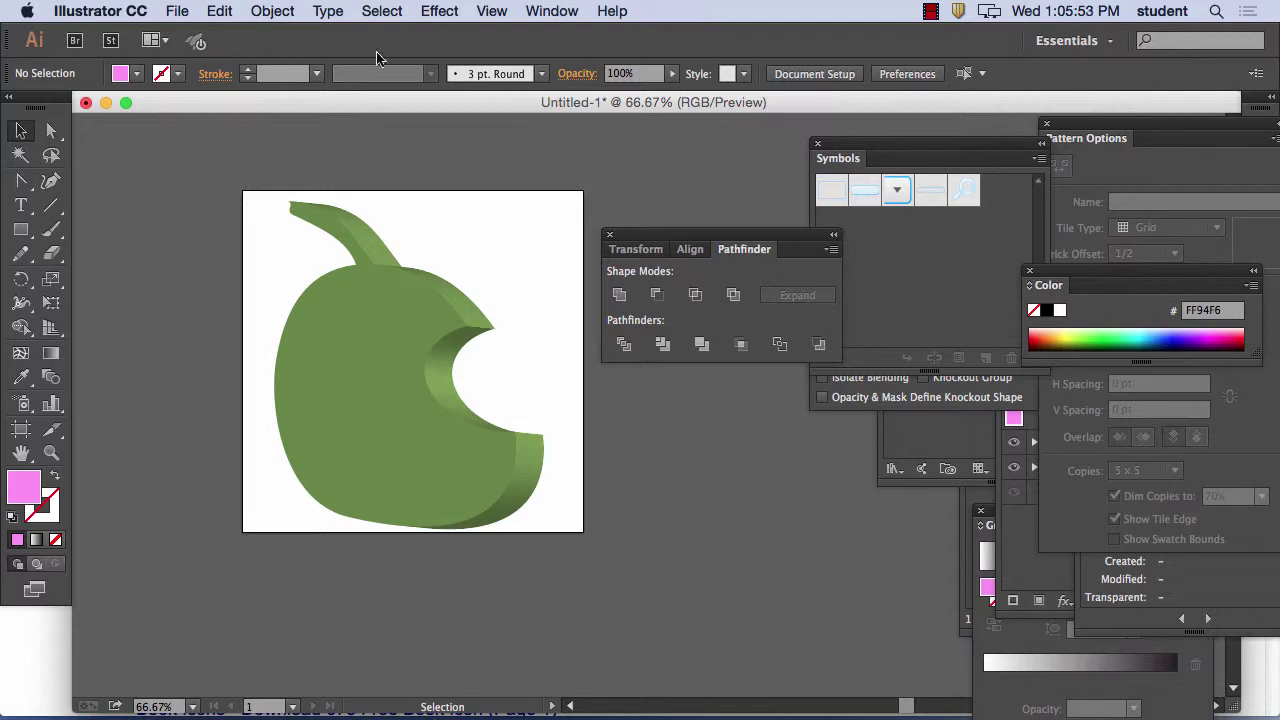
left_click(188, 8)
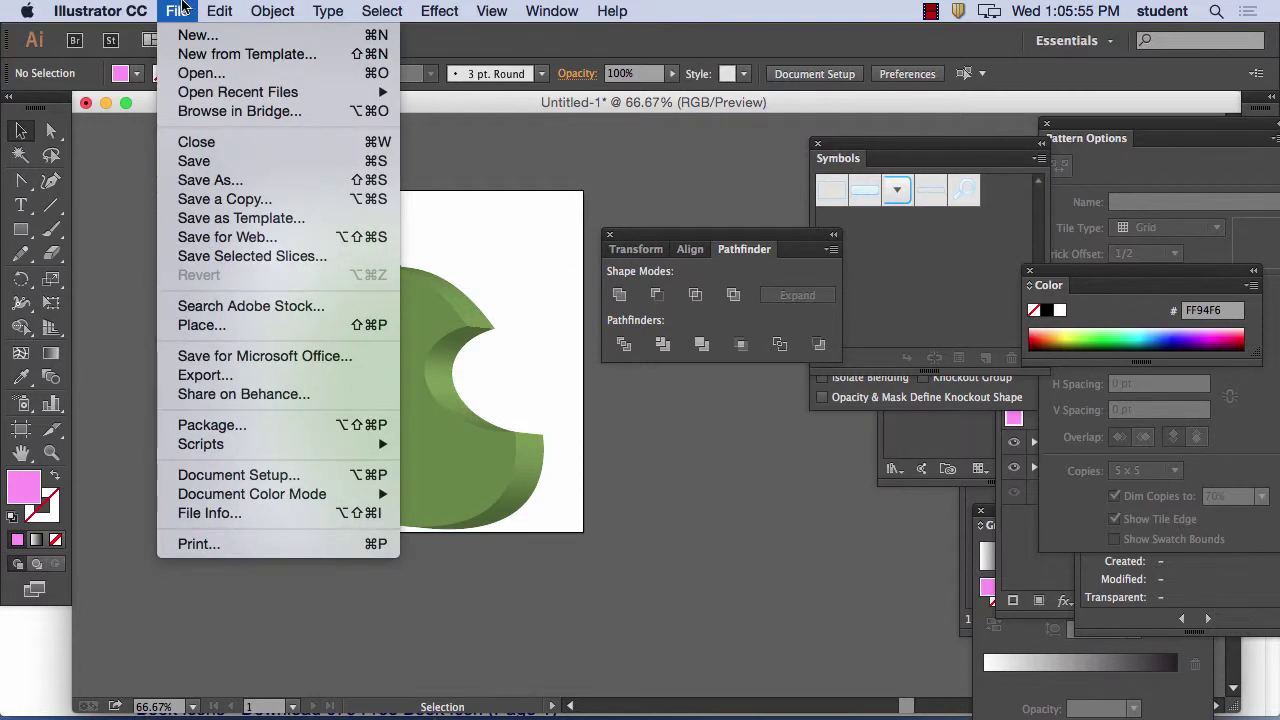
left_click(205, 375)
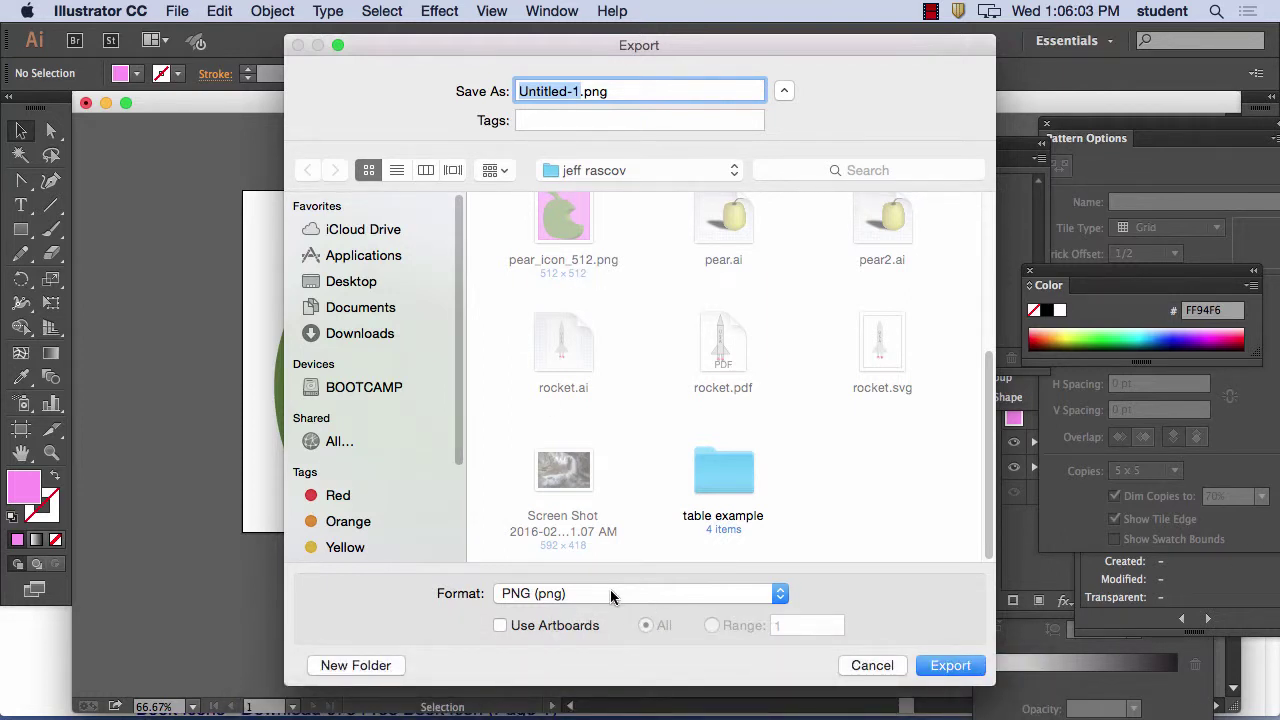
type("pear_")
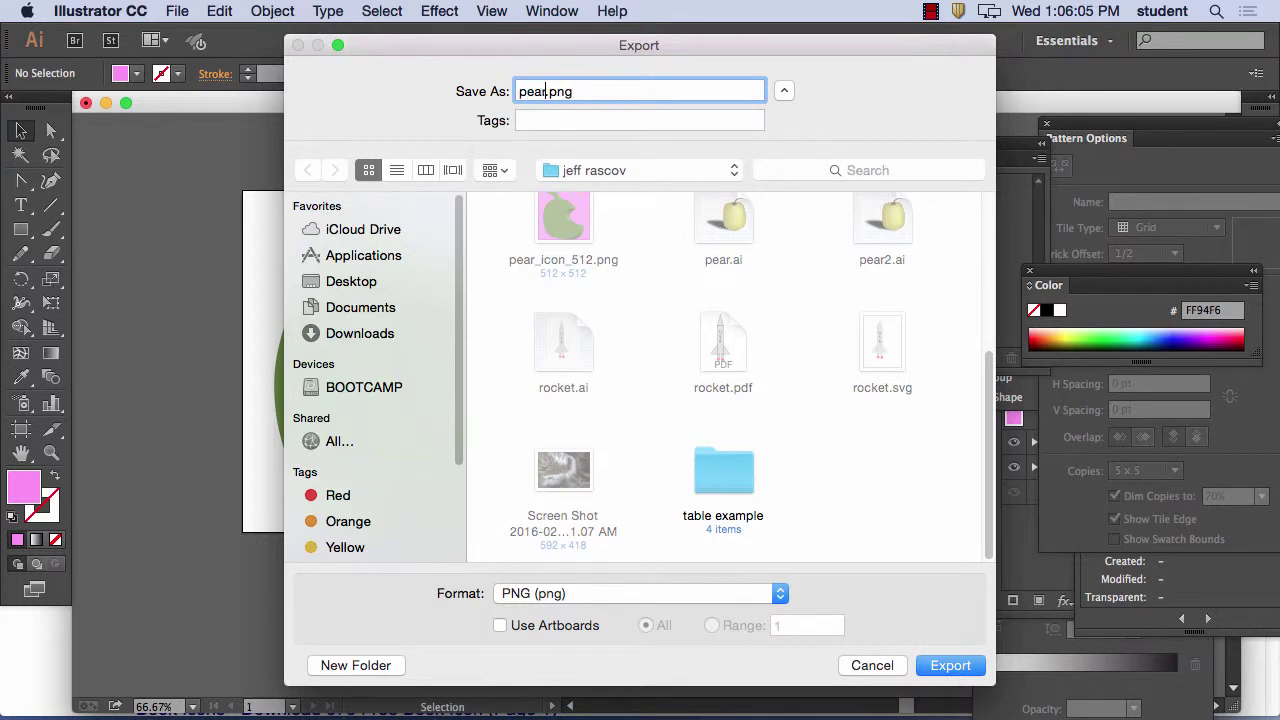
type("transparnet")
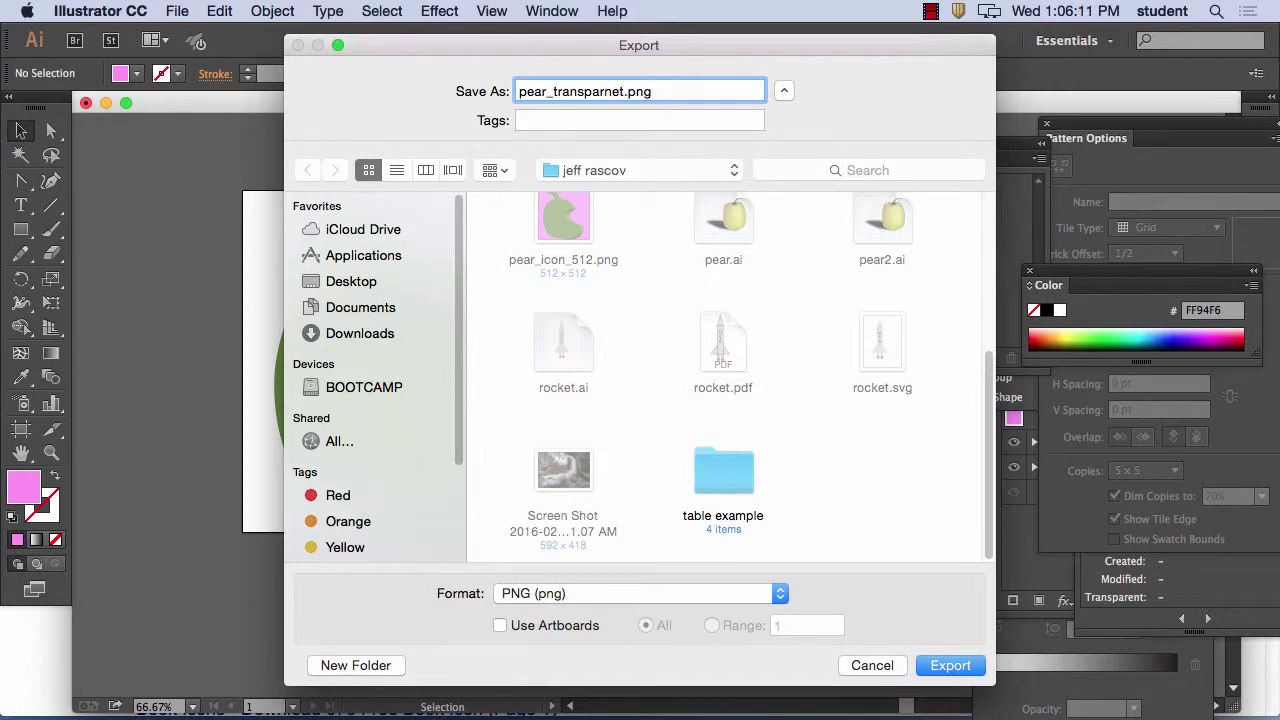
key("BackSpace")
key("BackSpace")
key("BackSpace")
key("BackSpace")
type("rent")
left_click(945, 665)
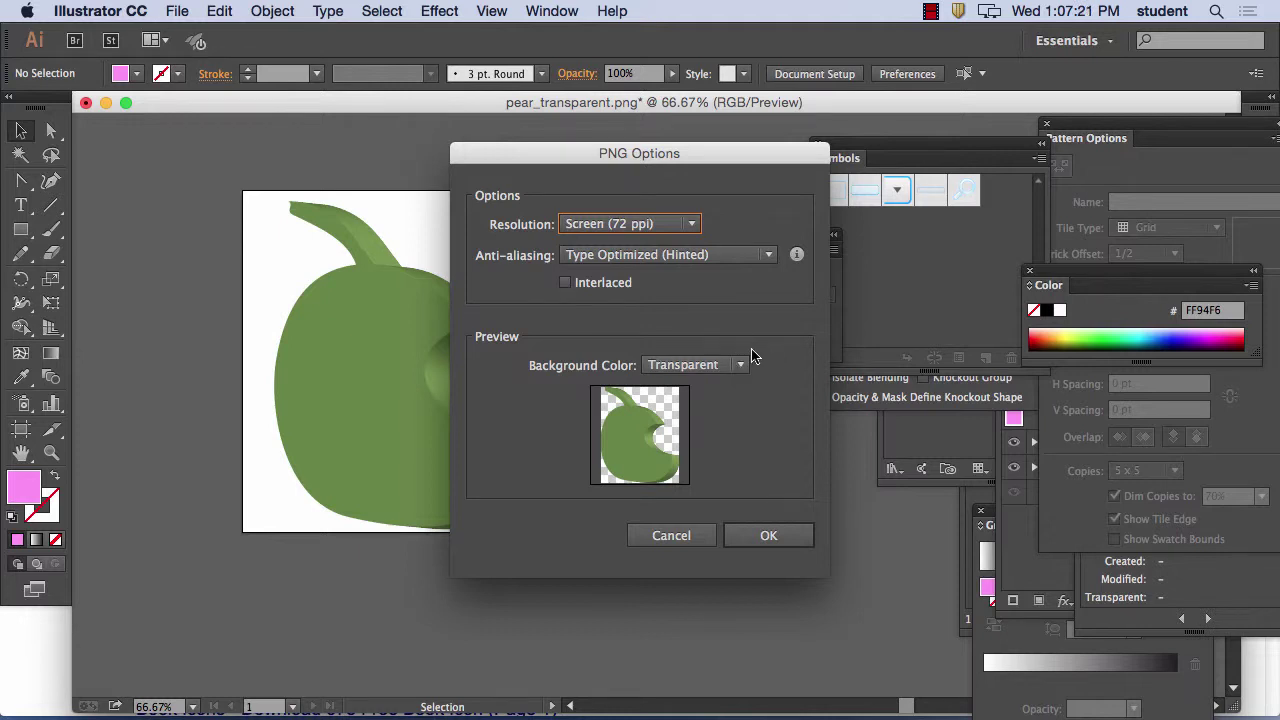
left_click(781, 533)
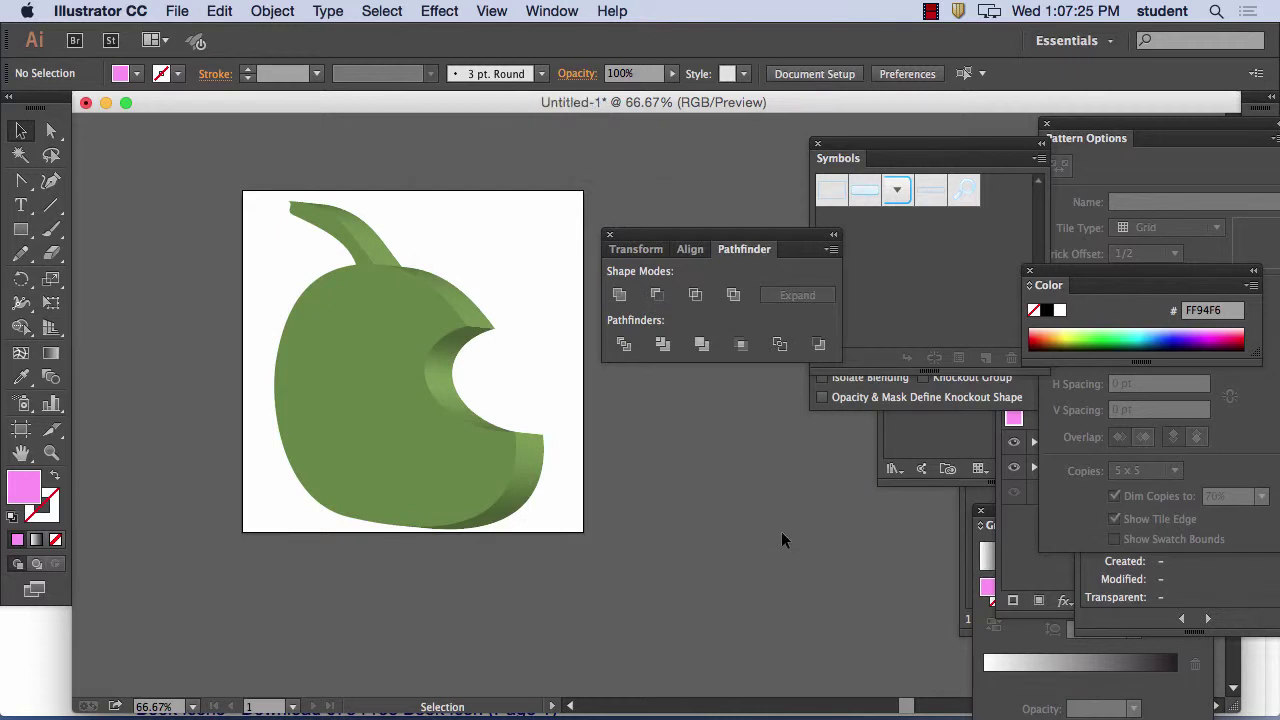
Step: Hide Illustrator to switch to the Firefox window behind it
left_click(121, 11)
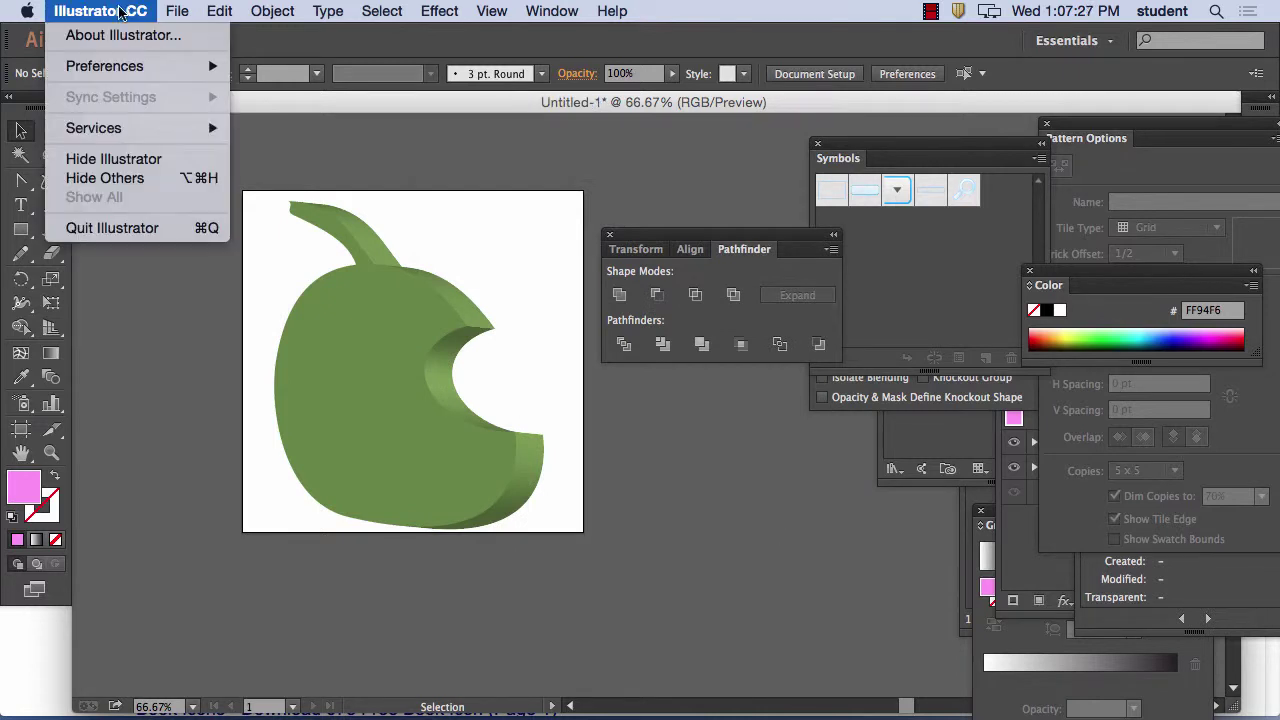
left_click(113, 158)
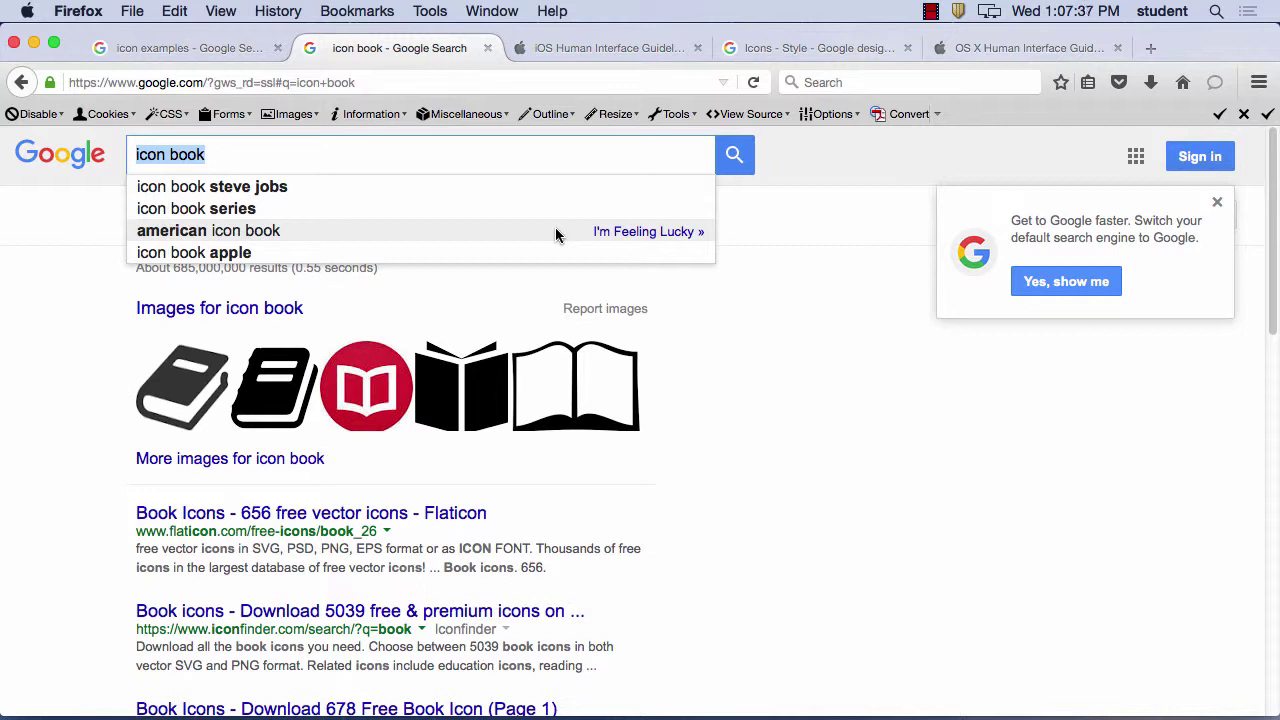
left_click(929, 10)
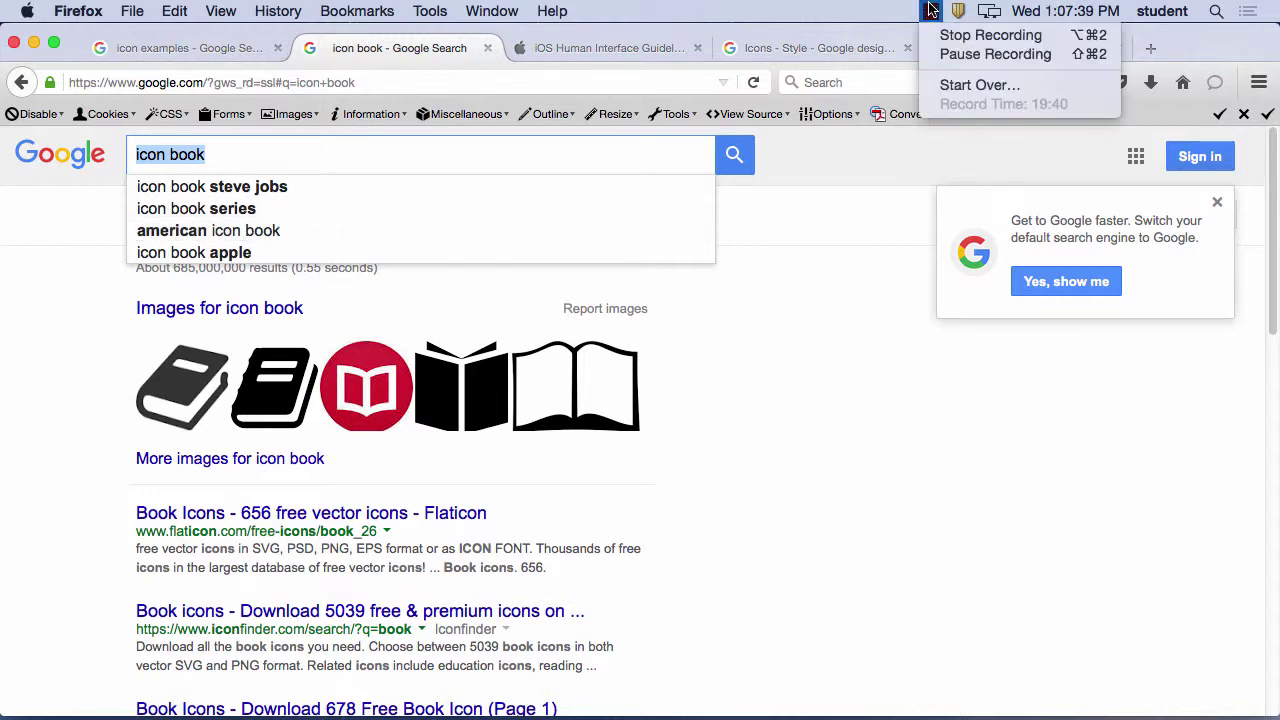